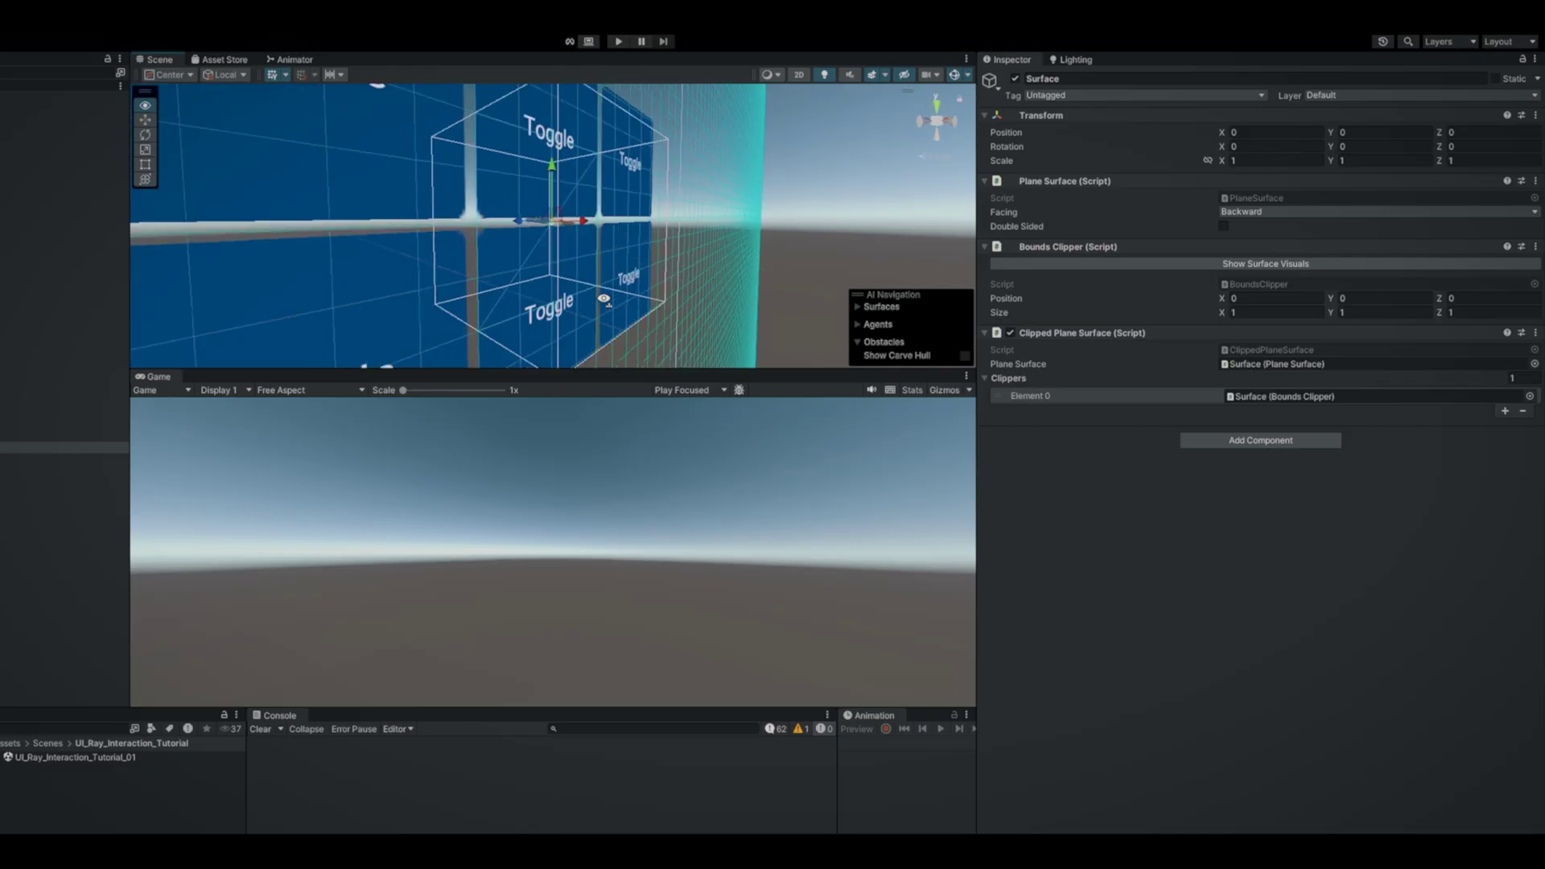
Set the Surface's Bounds Clipper depth (Z size) to 0.01 and increase its X size so it extends across the toggle panel.
right_drag(603, 300, 700, 282)
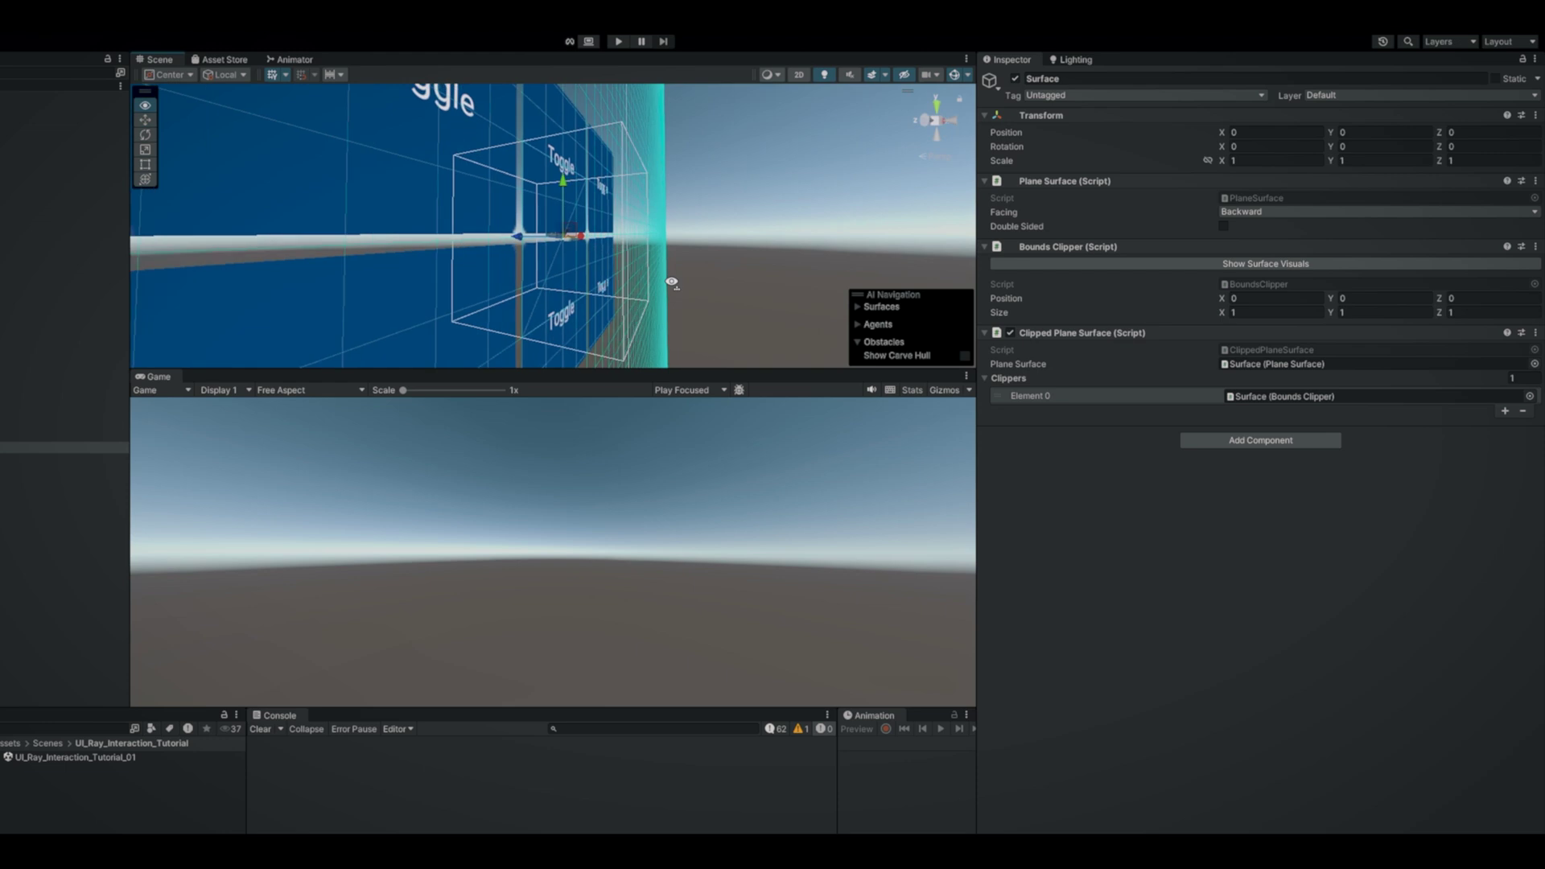
click(1473, 314)
text(0.01)
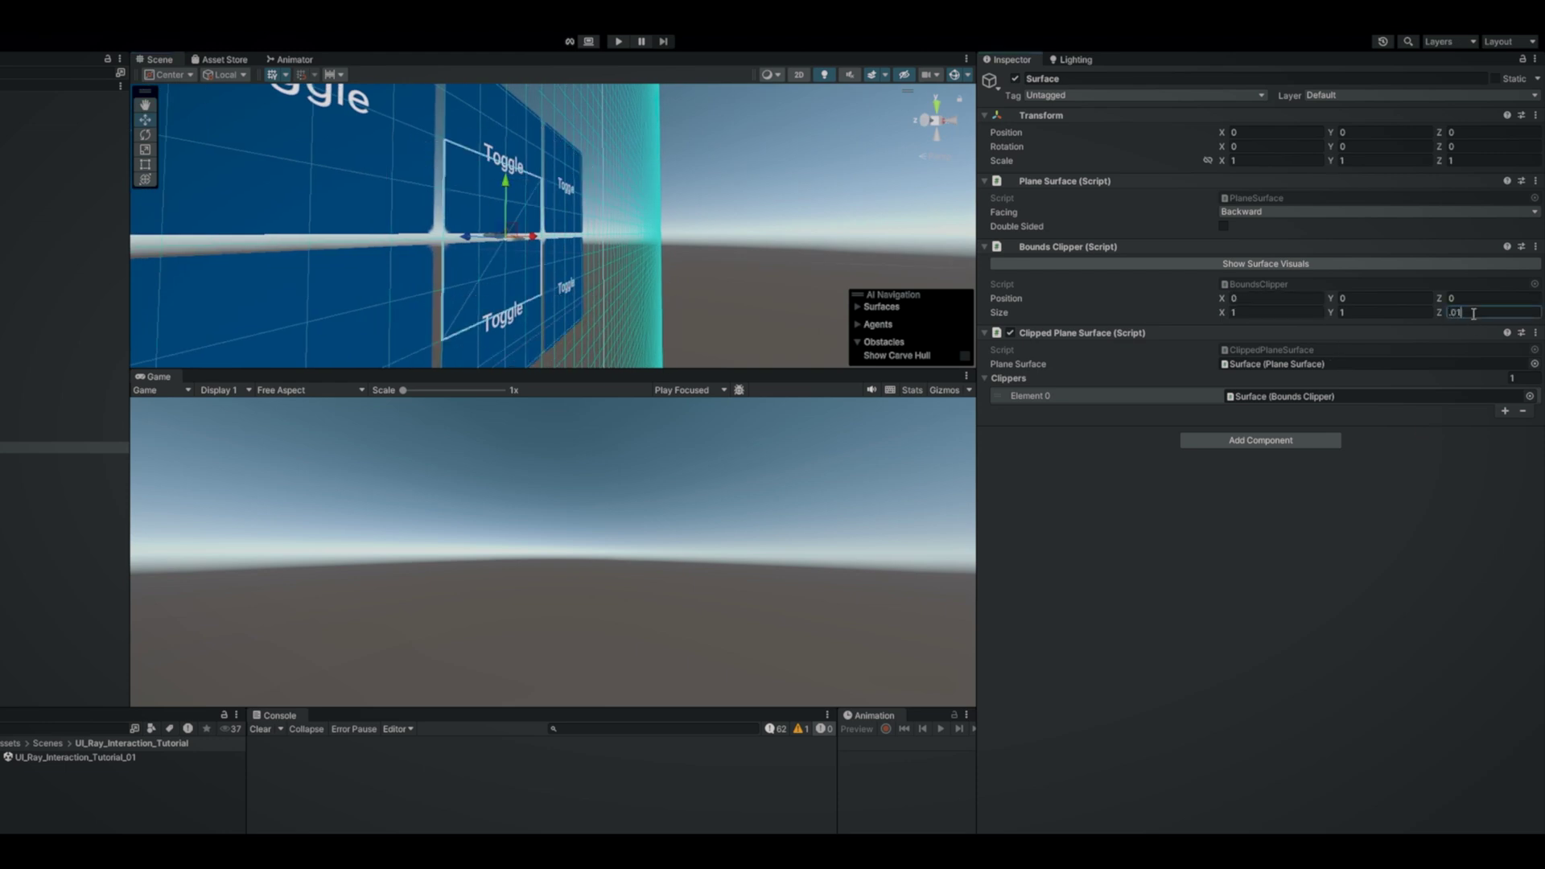
click(1310, 312)
text(4.42)
drag(1310, 312, 1361, 311)
alt+drag(556, 242, 620, 233)
scroll(555, 225, down, 3)
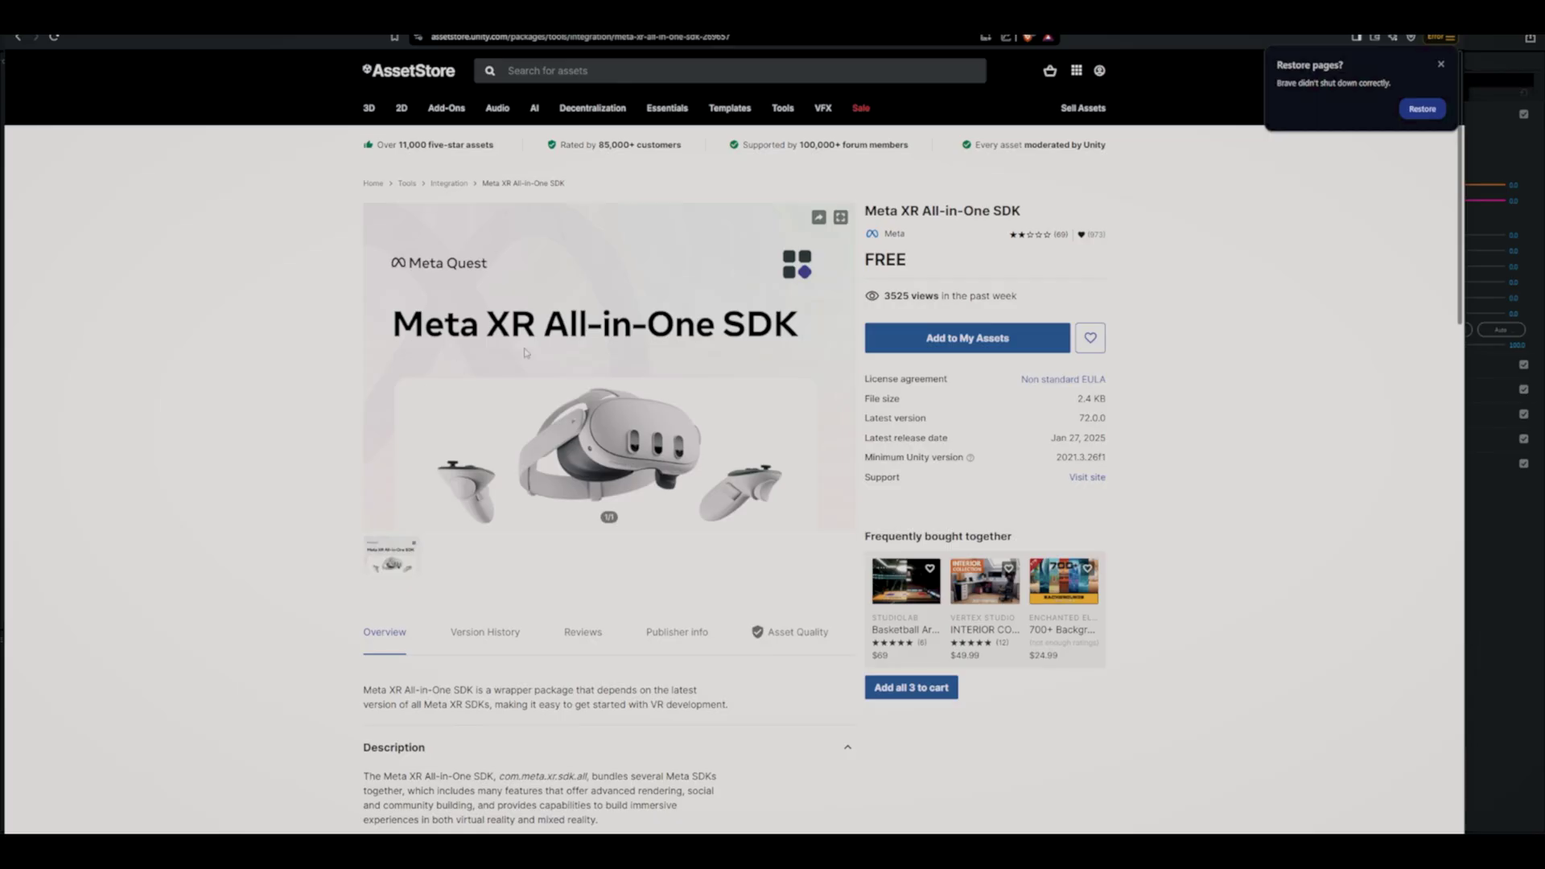
Add the Meta XR All-in-One SDK to the account's assets, filling in the email and password on the Unity ID sign-in page.
click(1005, 326)
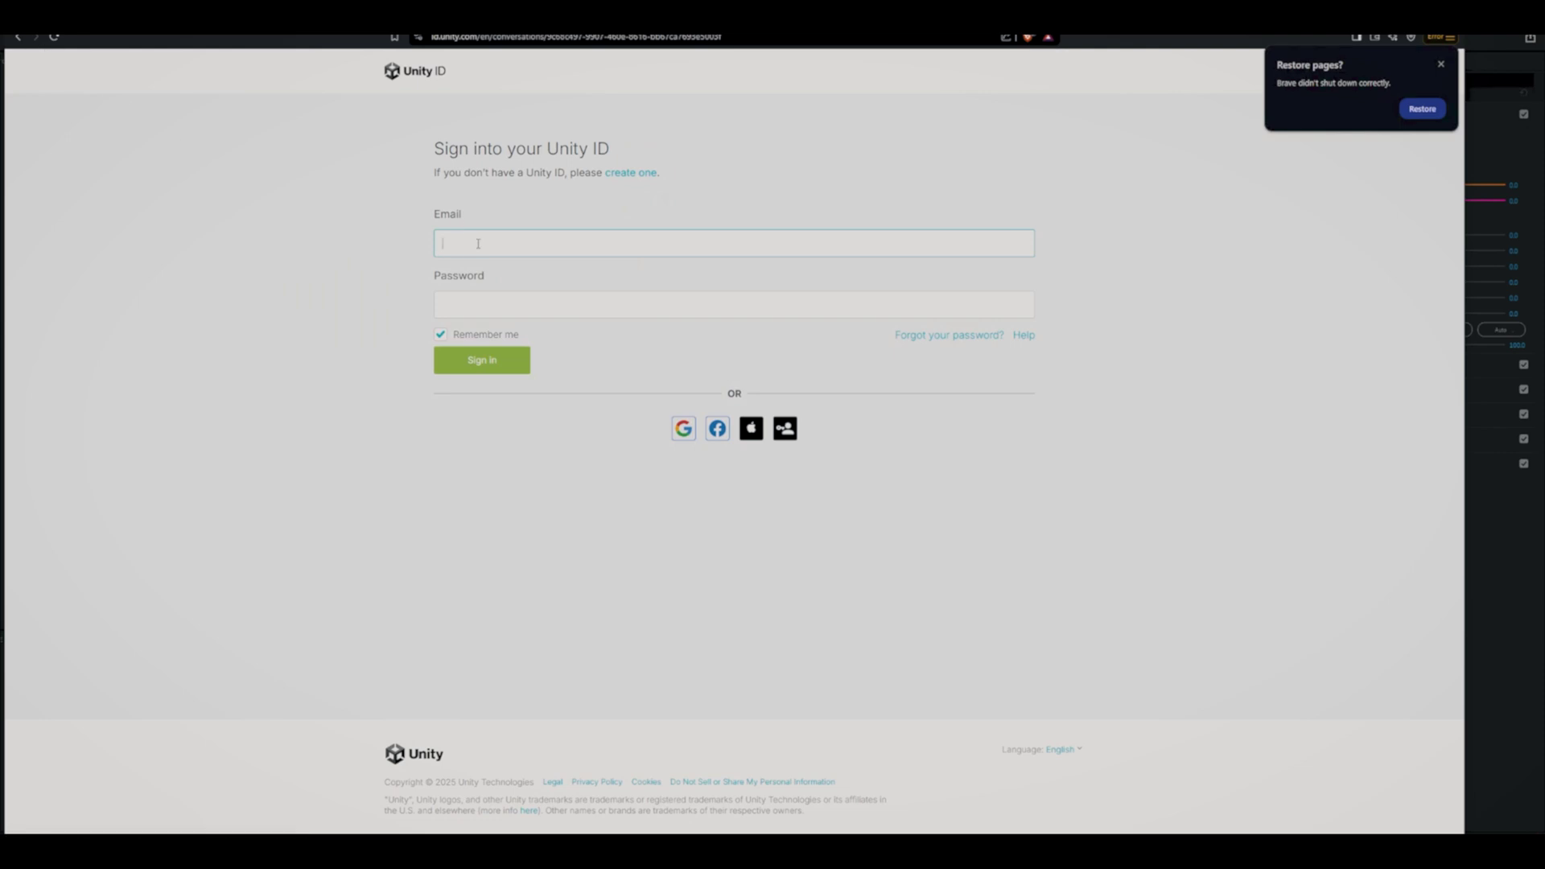
text(email here)
key(Tab)
text(p)
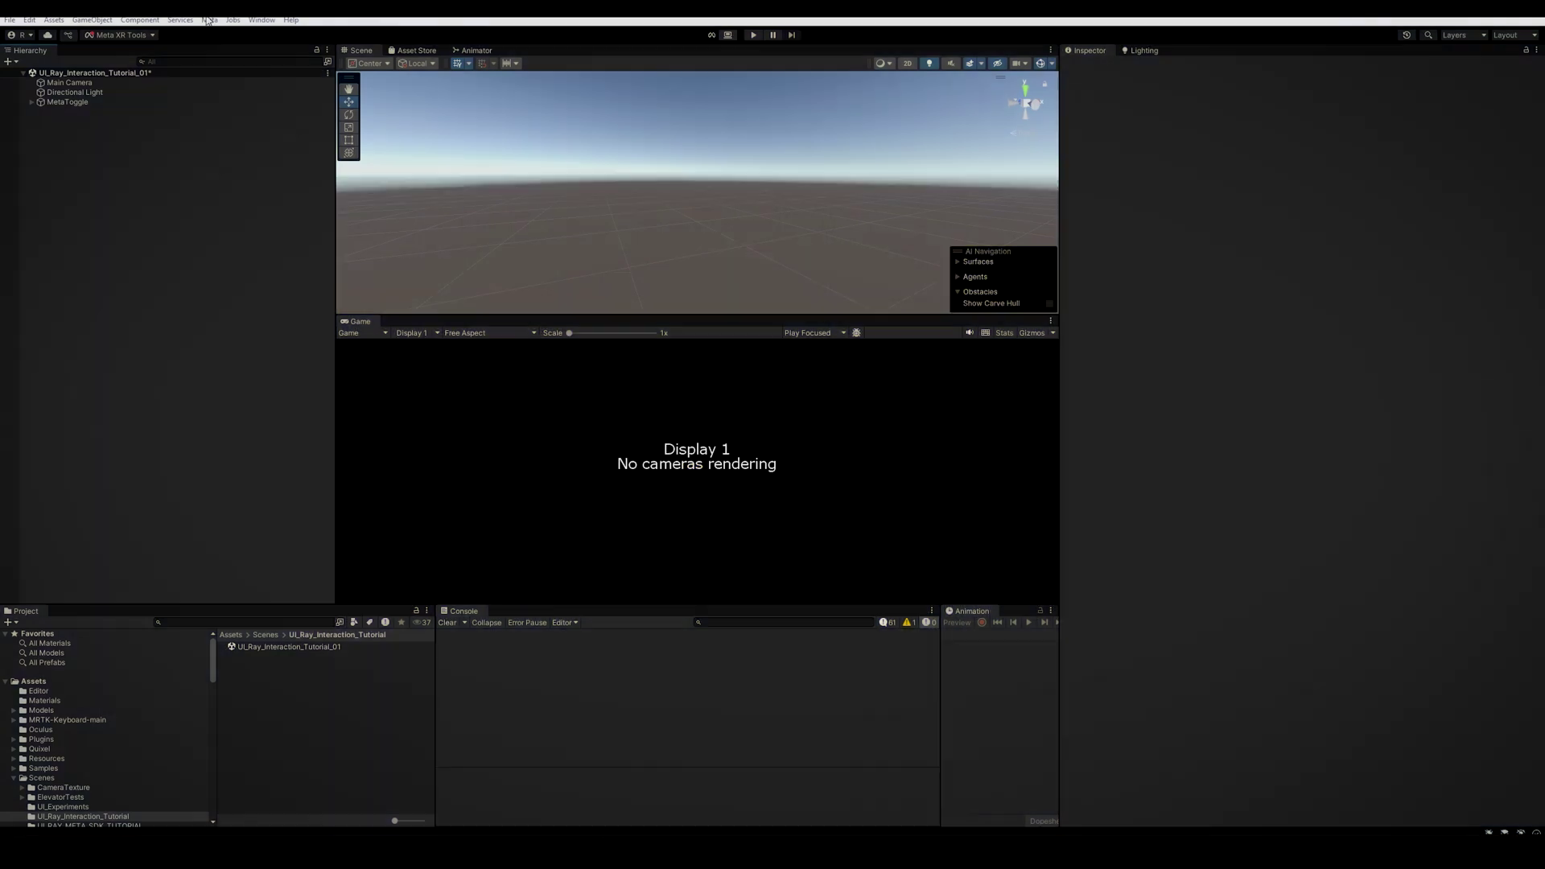
Open Meta's Building Blocks in the Unity editor and add the Camera Rig block to the scene.
click(209, 19)
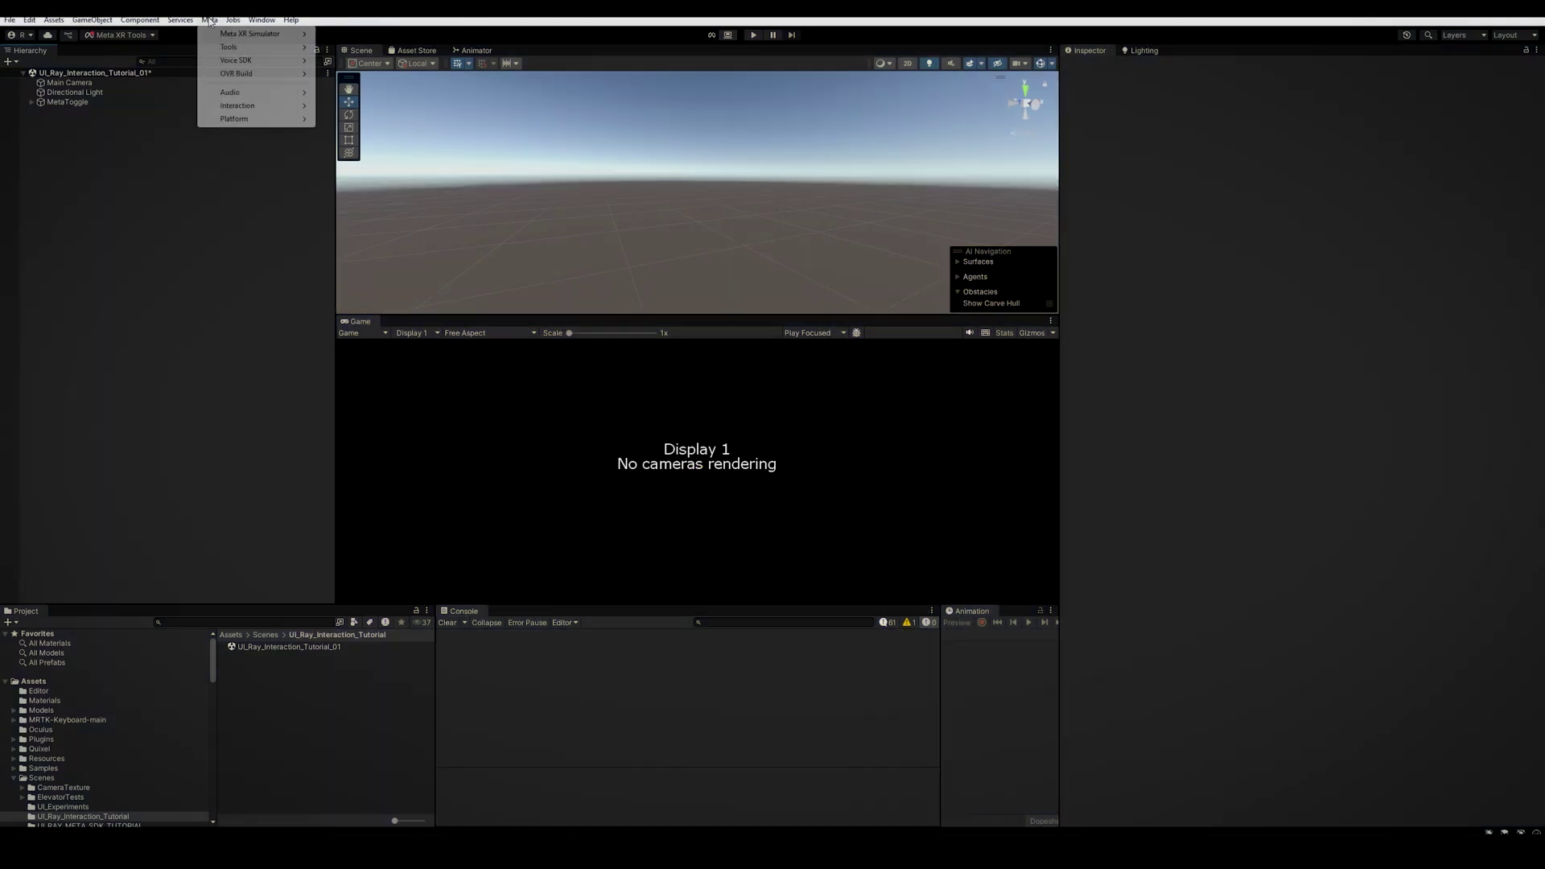
mouse_move(230, 49)
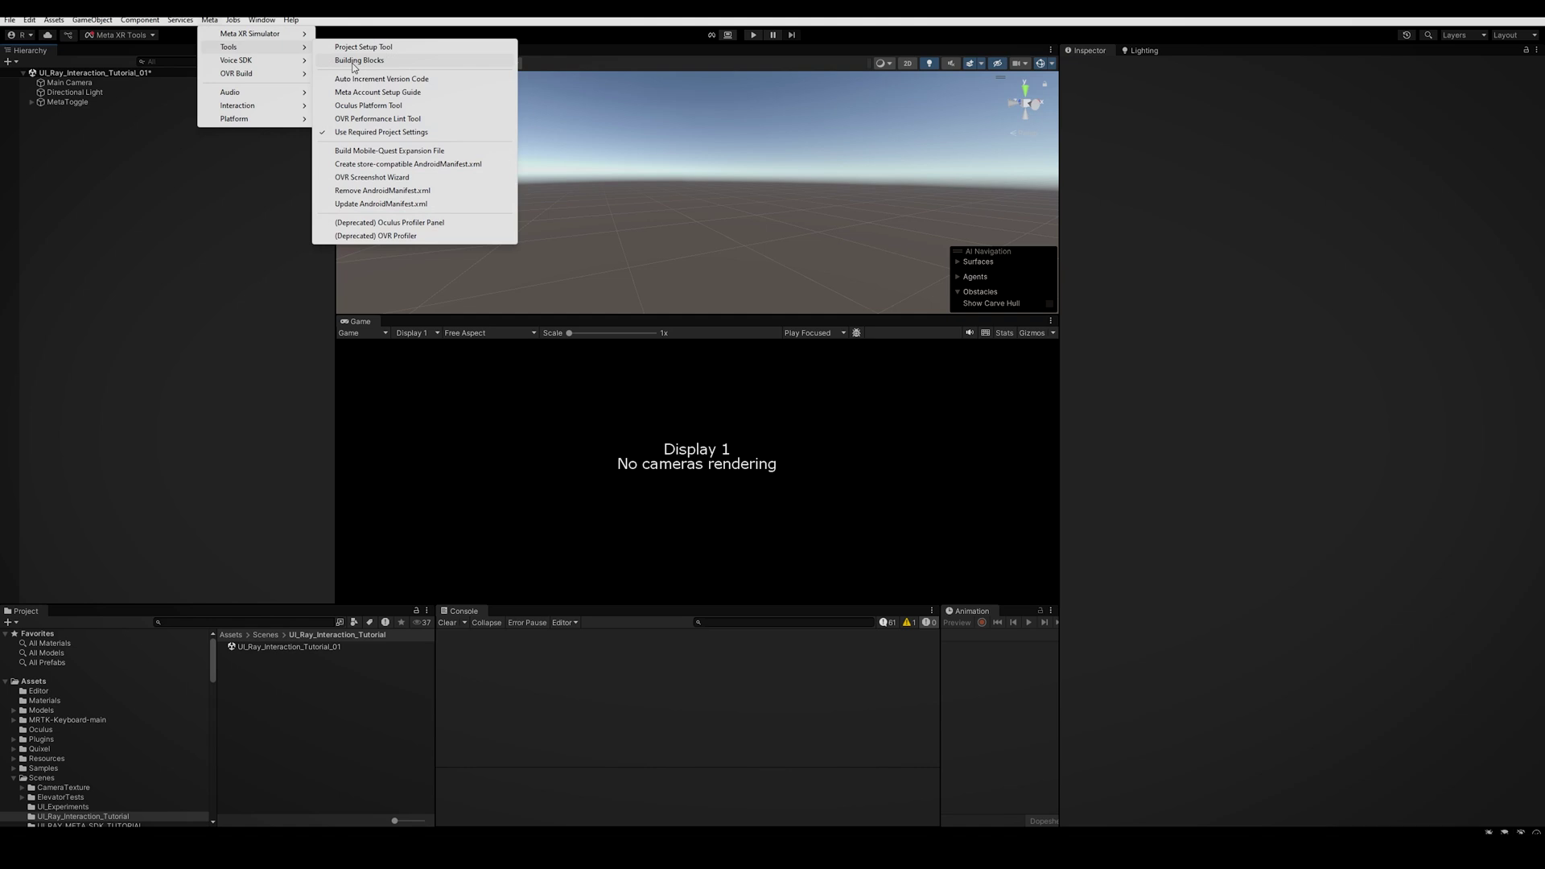
click(354, 61)
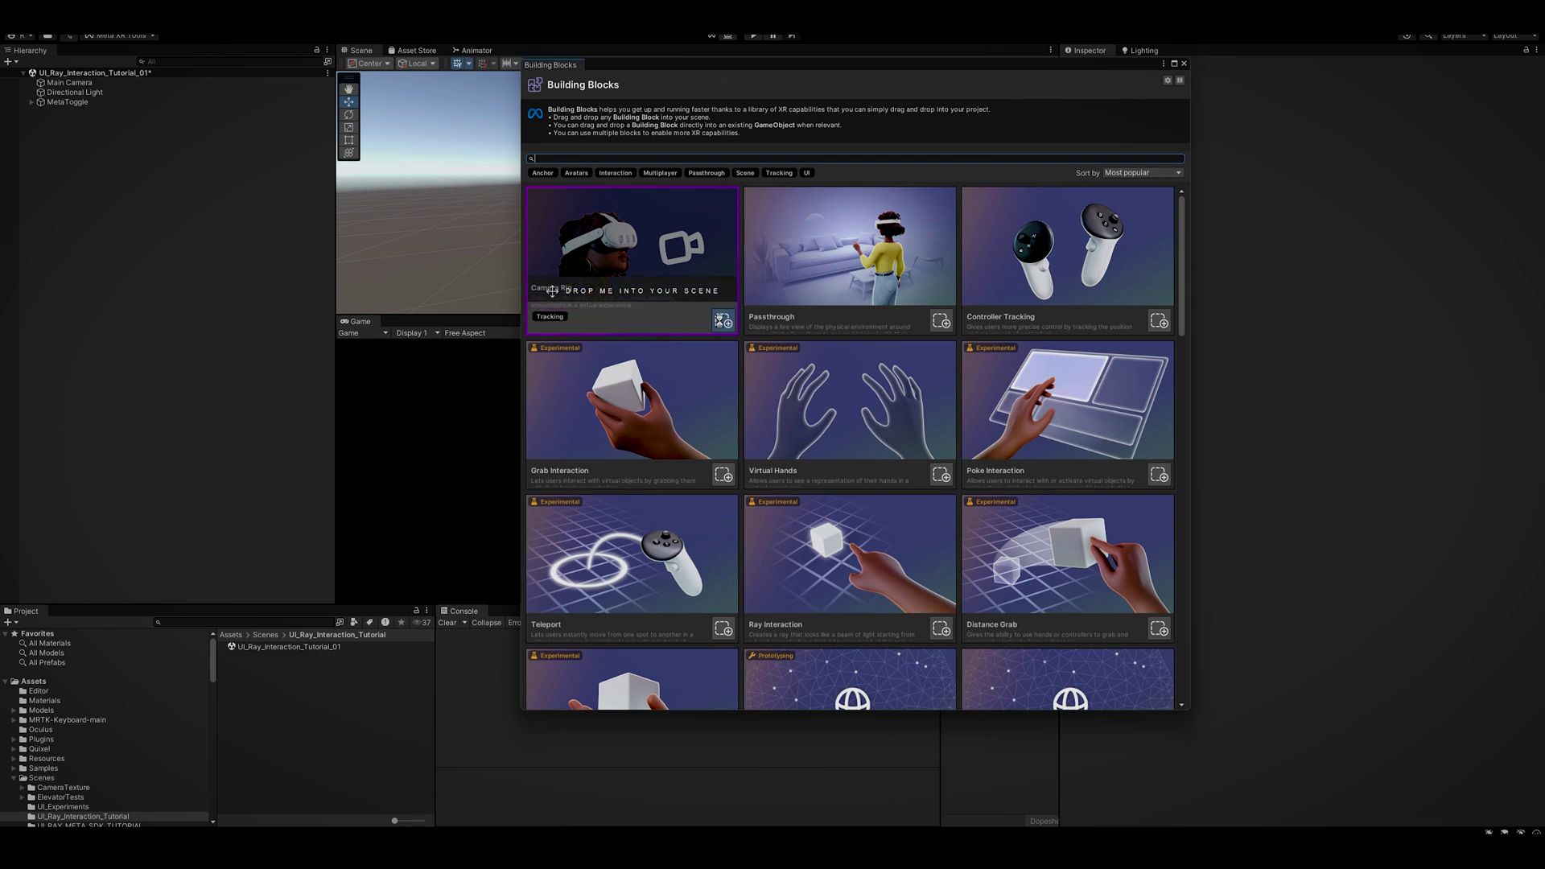
click(723, 321)
click(1069, 132)
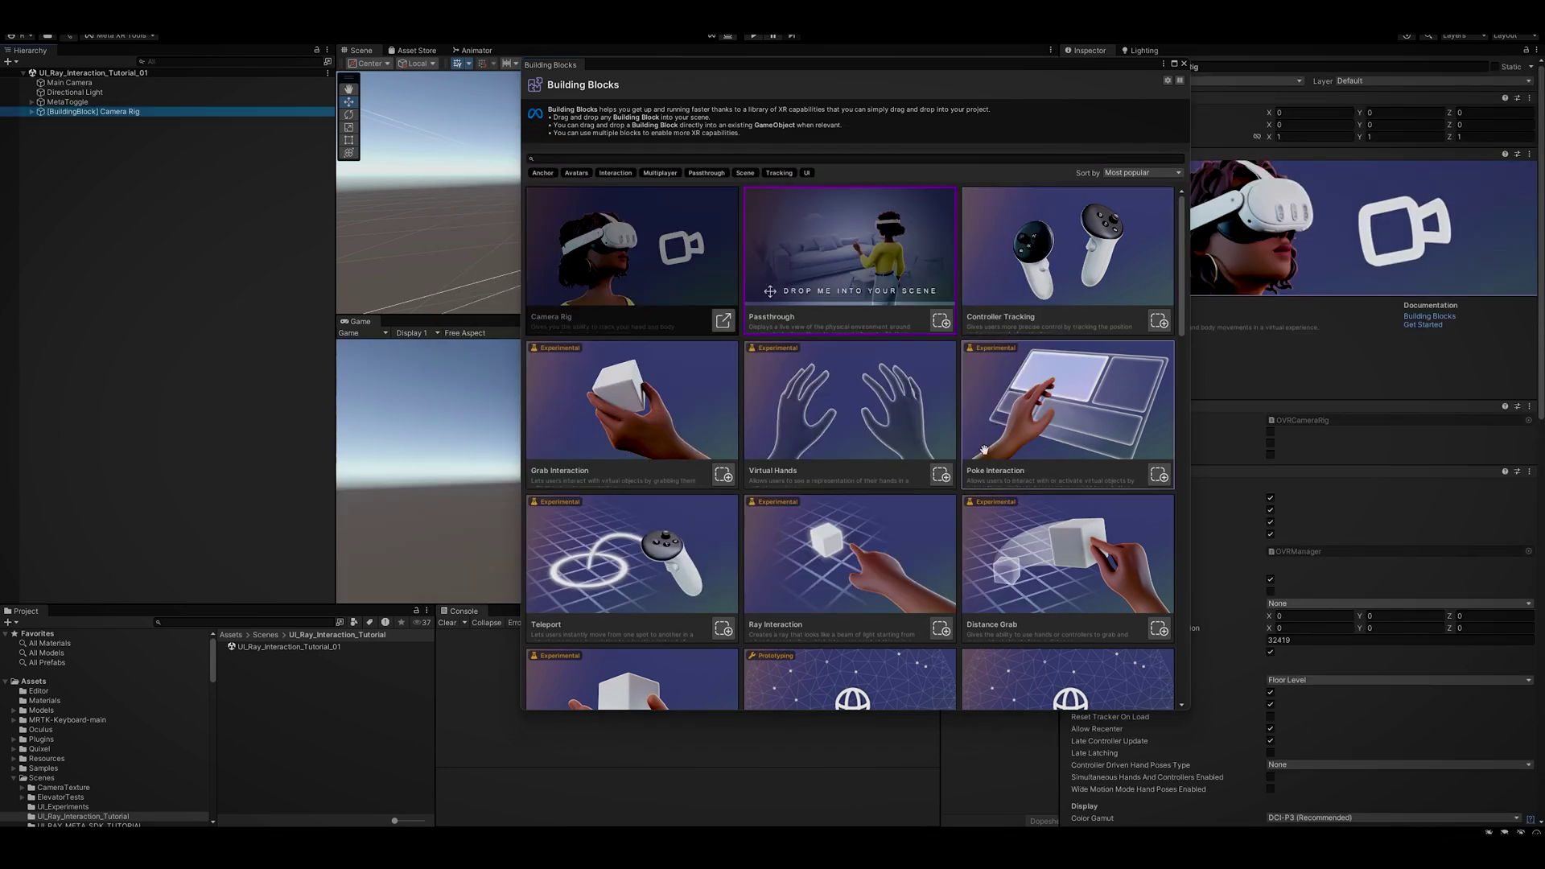
Add the Virtual Hands building block to the scene and close the Package Manager and Building Blocks windows.
click(941, 475)
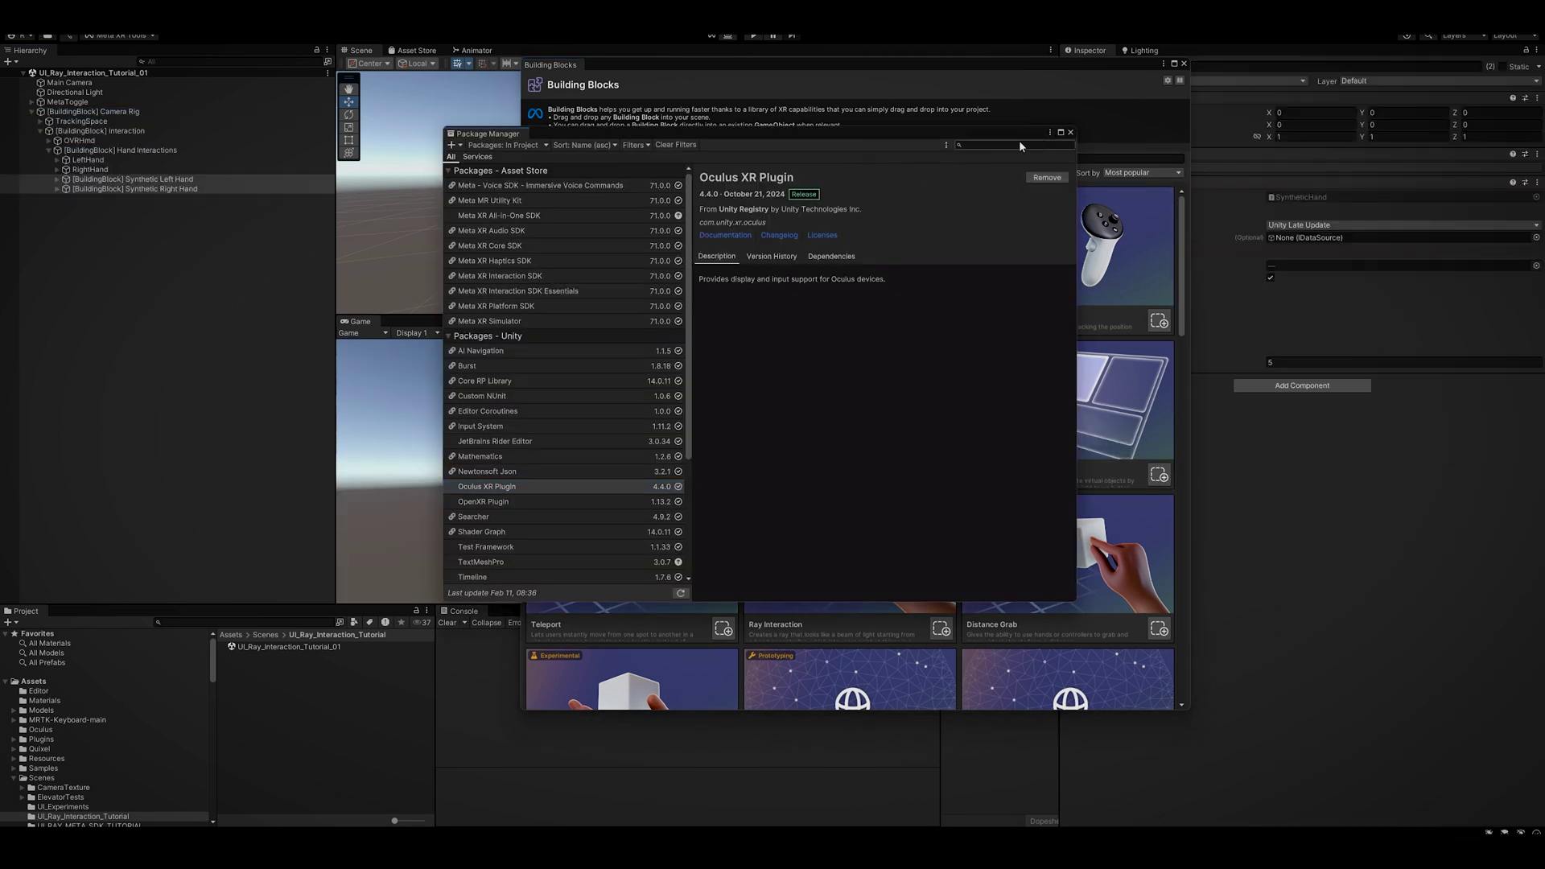
click(1070, 132)
click(1183, 63)
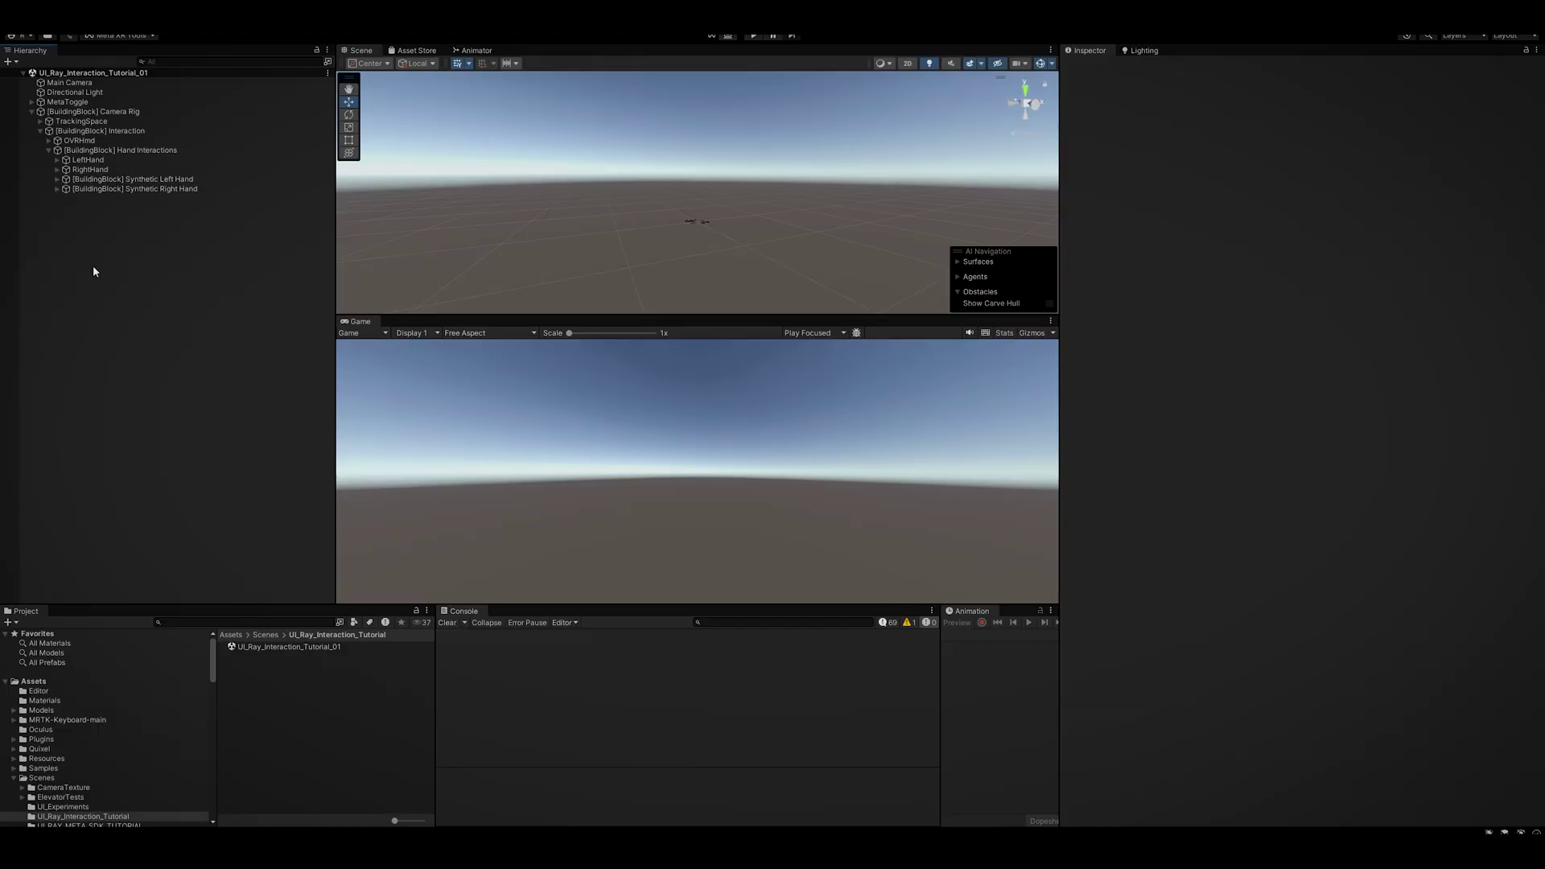
Create an empty GameObject at the scene root and name it myPanel.
right_click(93, 263)
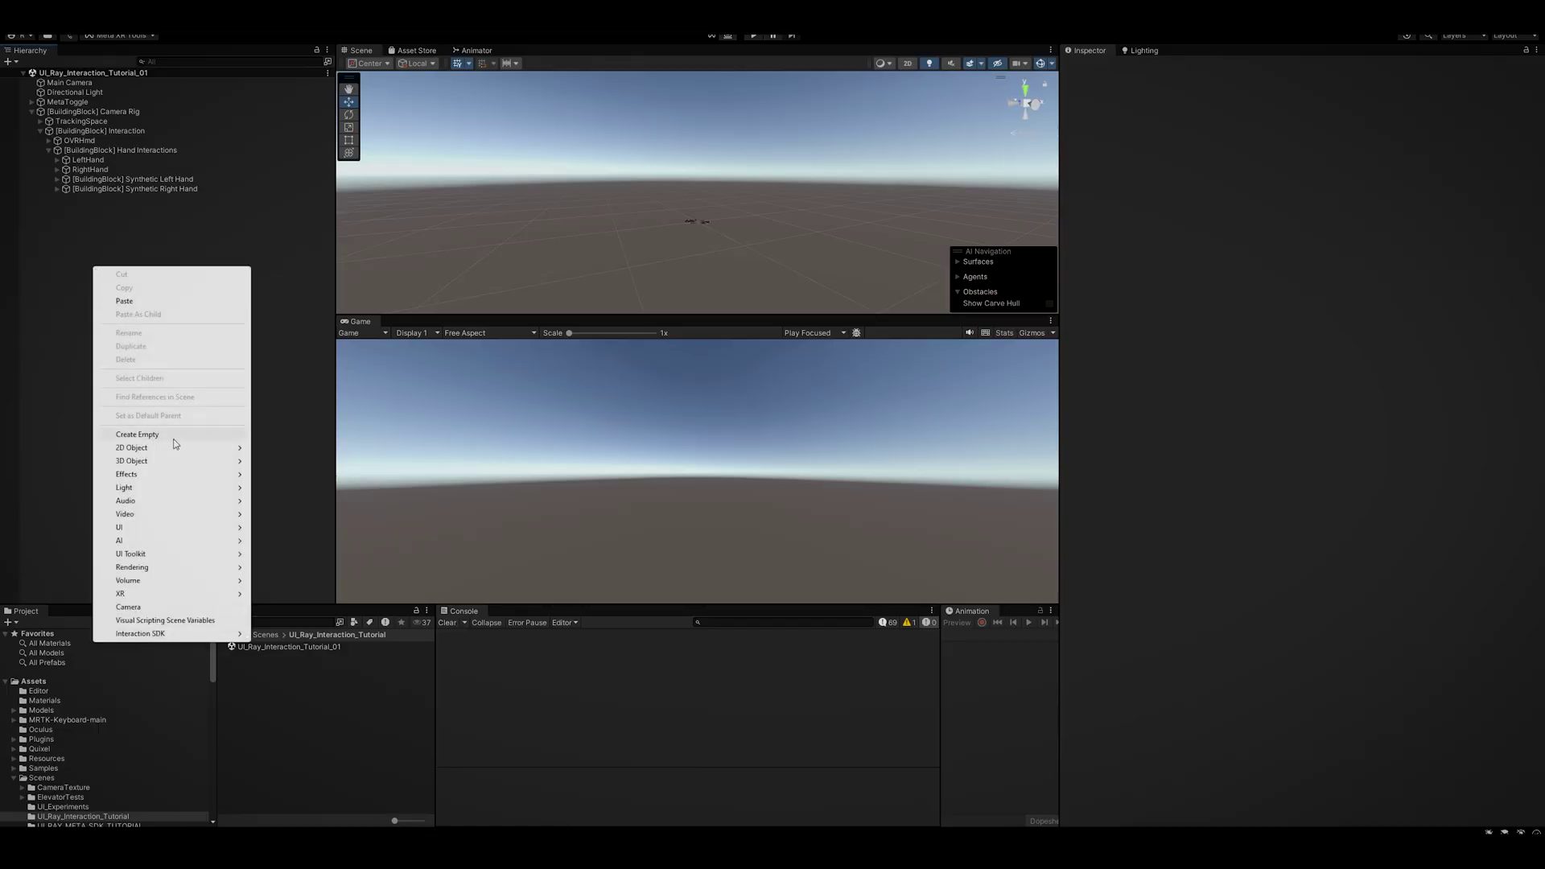
click(173, 439)
text(myPanel)
key(Return)
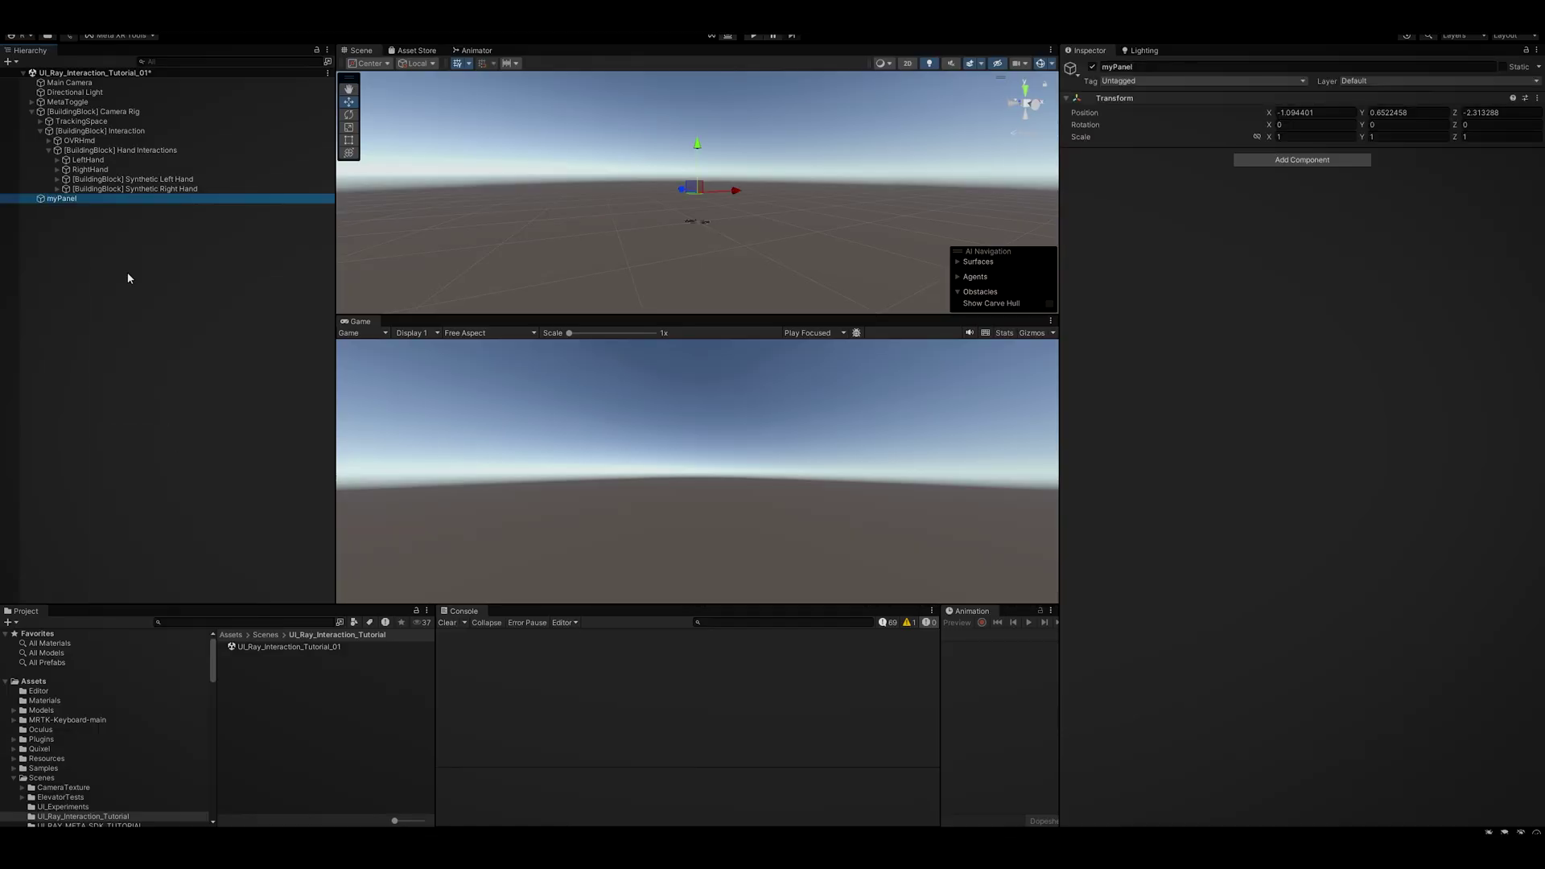
Set myPanel's position to 0 on the X, Y and Z axes.
click(1297, 113)
key(Tab)
text(0)
key(Tab)
text(0)
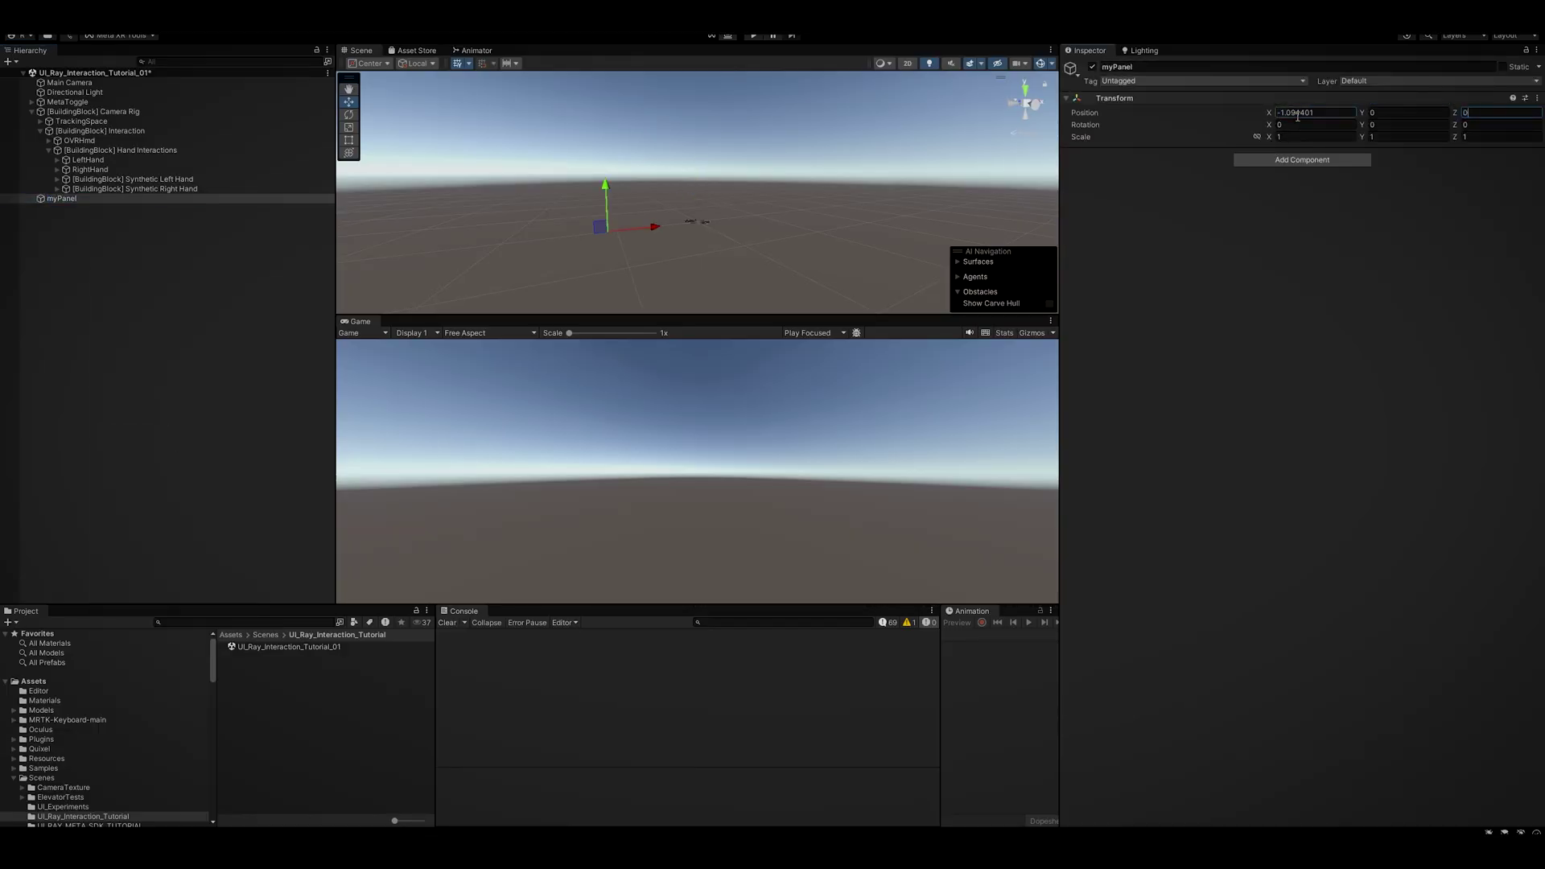
click(1310, 113)
text(0)
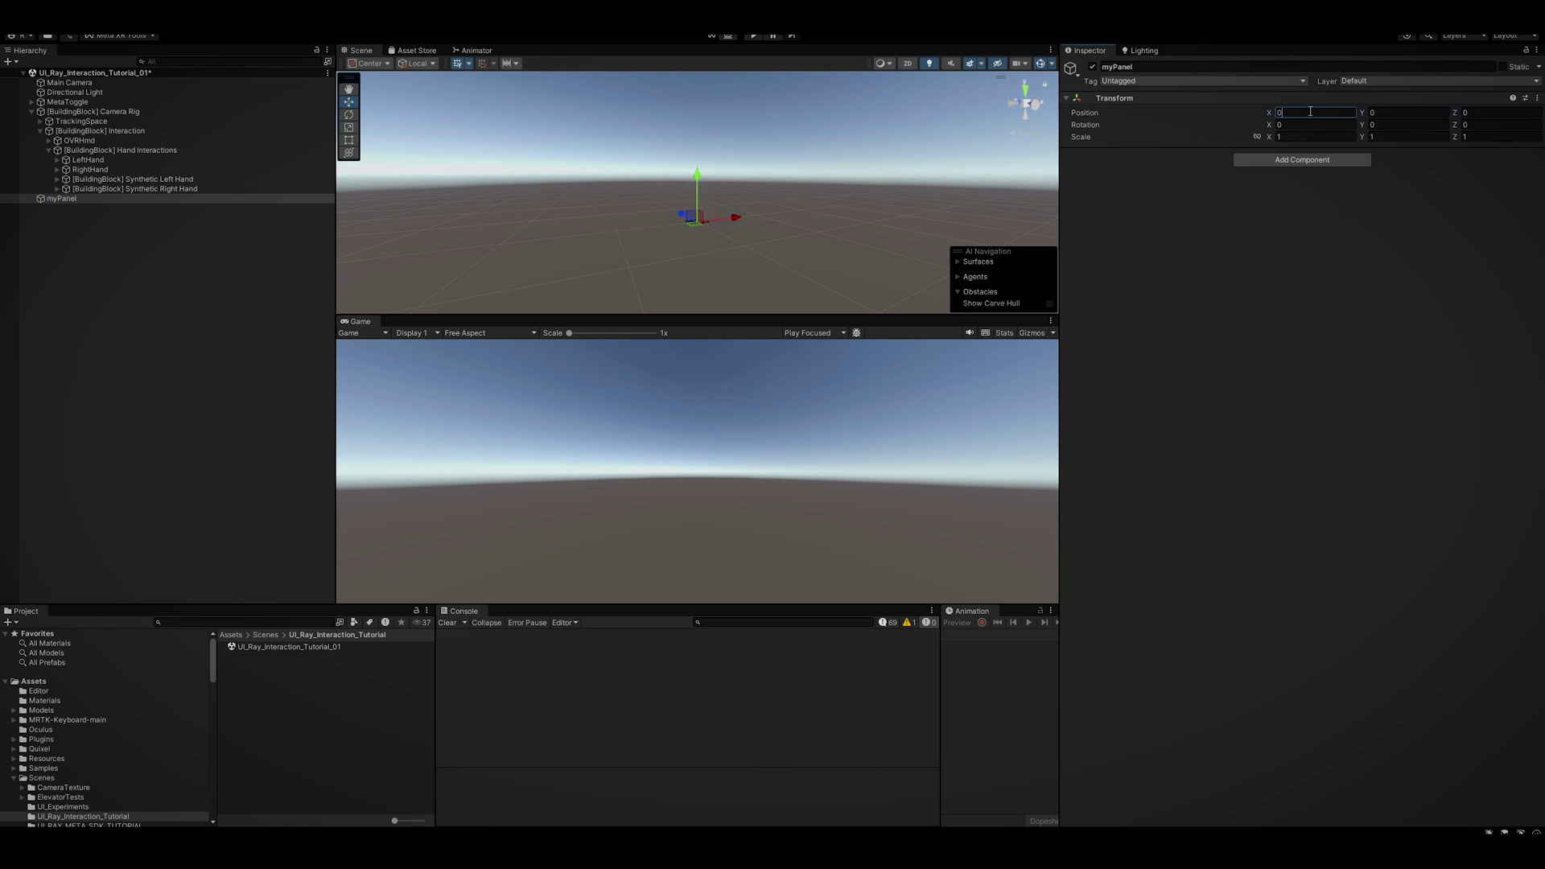
Add a UI Canvas as a child of myPanel.
right_click(72, 198)
mouse_move(131, 497)
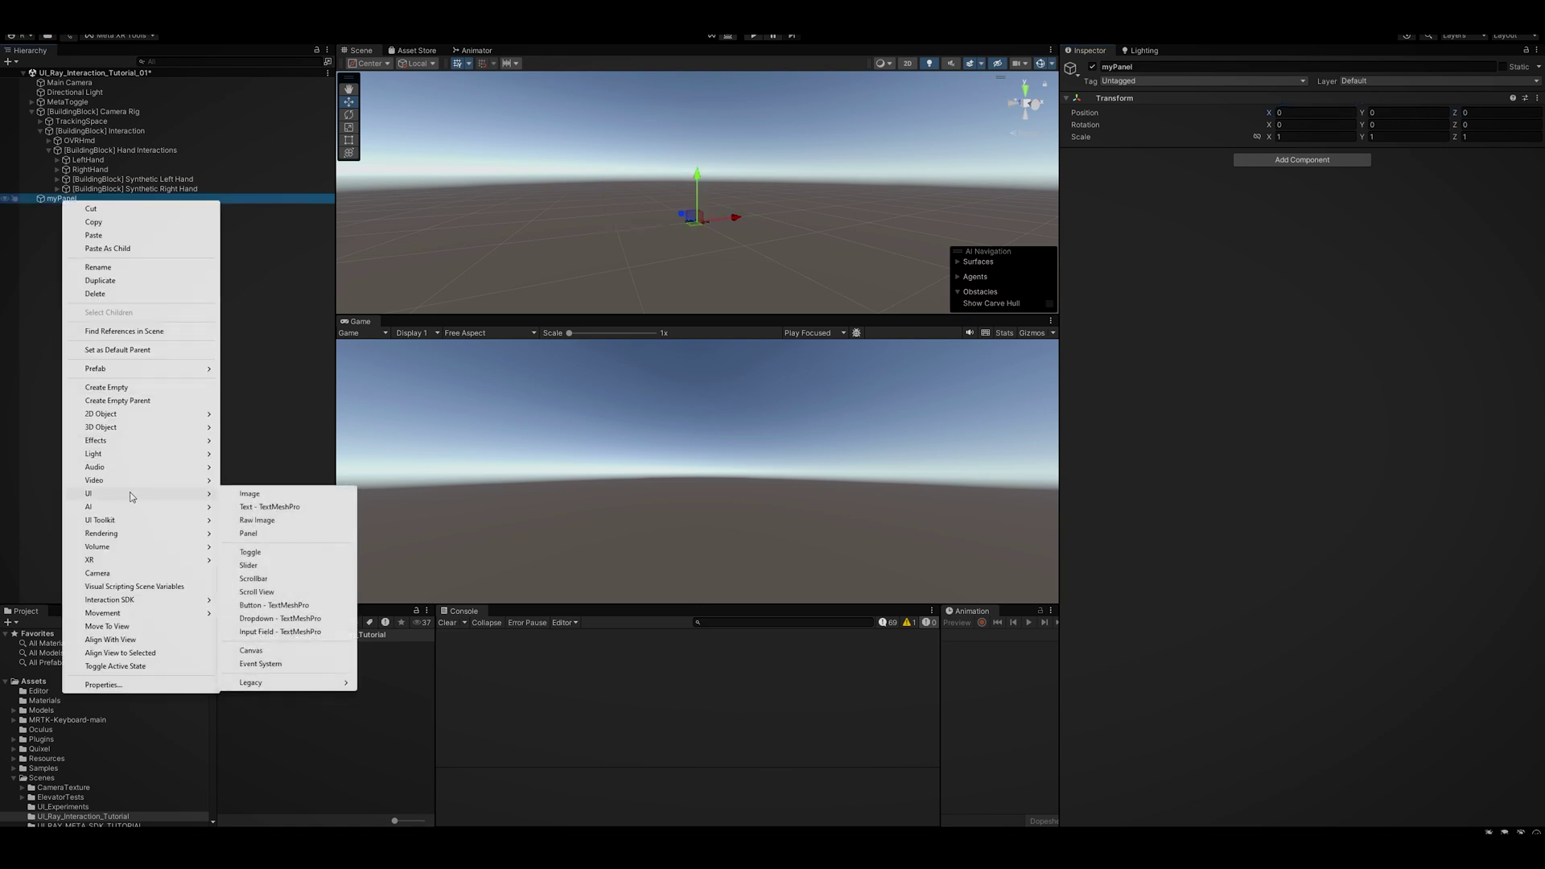
click(251, 651)
click(100, 349)
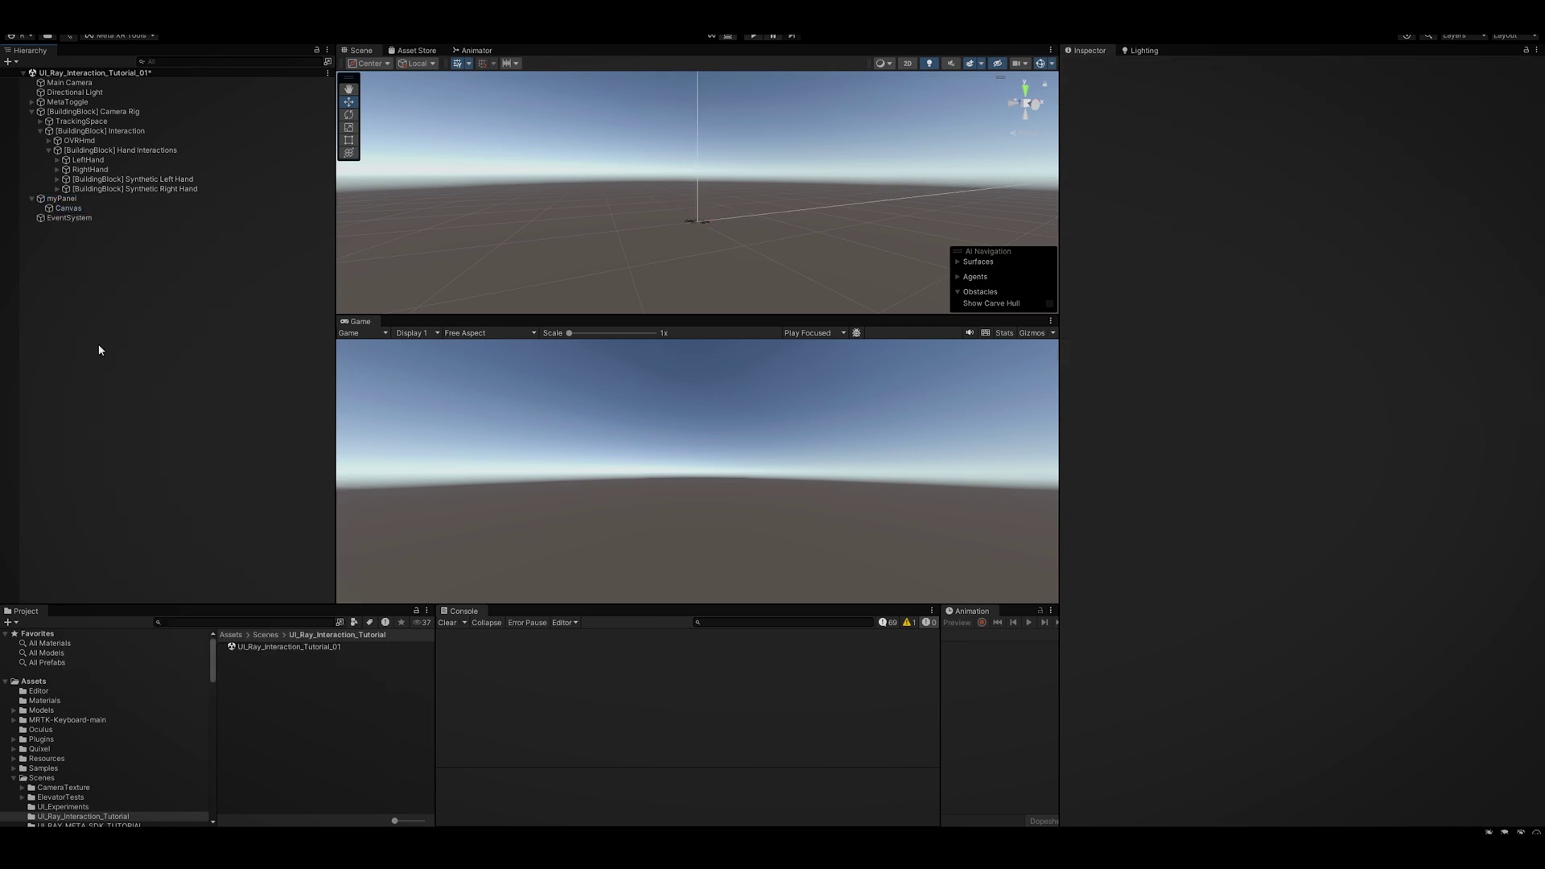
Add ray interaction for hands to the Canvas, fixing the world-space and missing PointableCanvasModule issues before creating it.
right_click(66, 211)
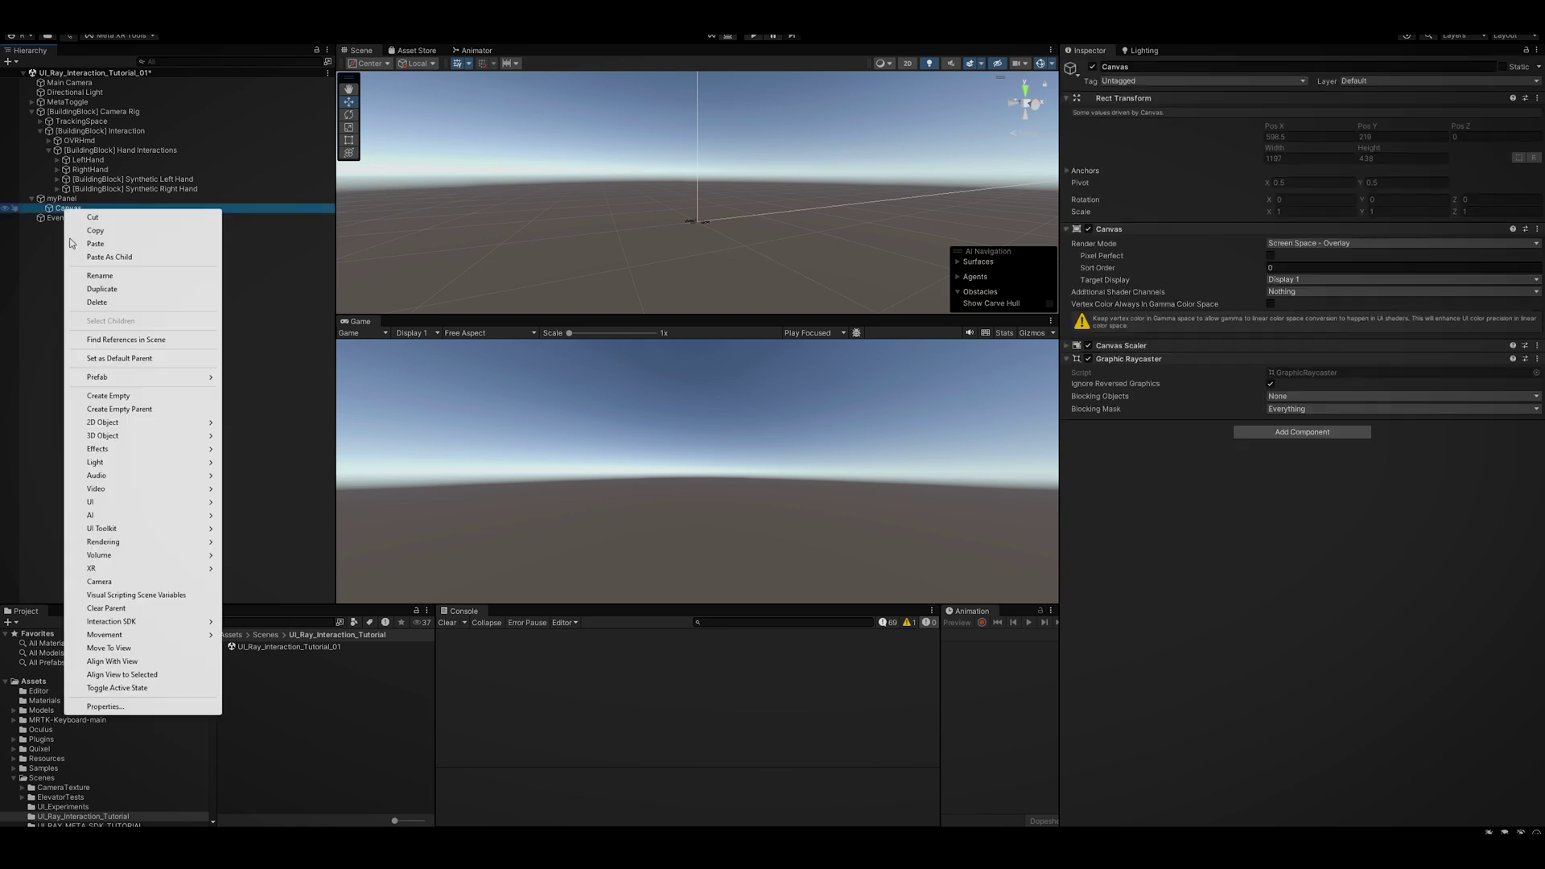
mouse_move(133, 628)
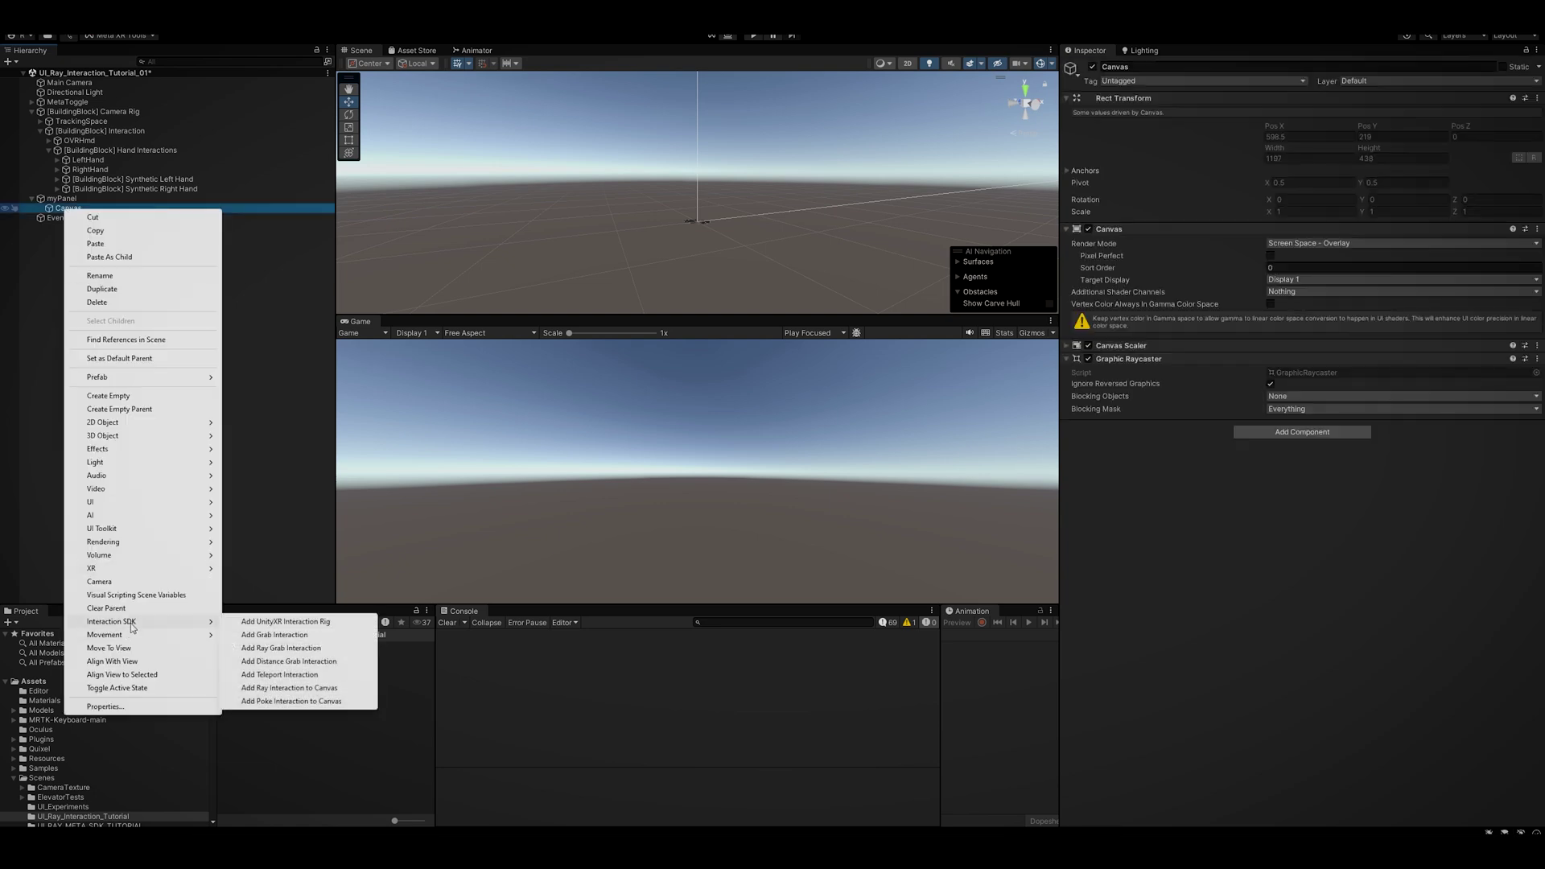
click(299, 689)
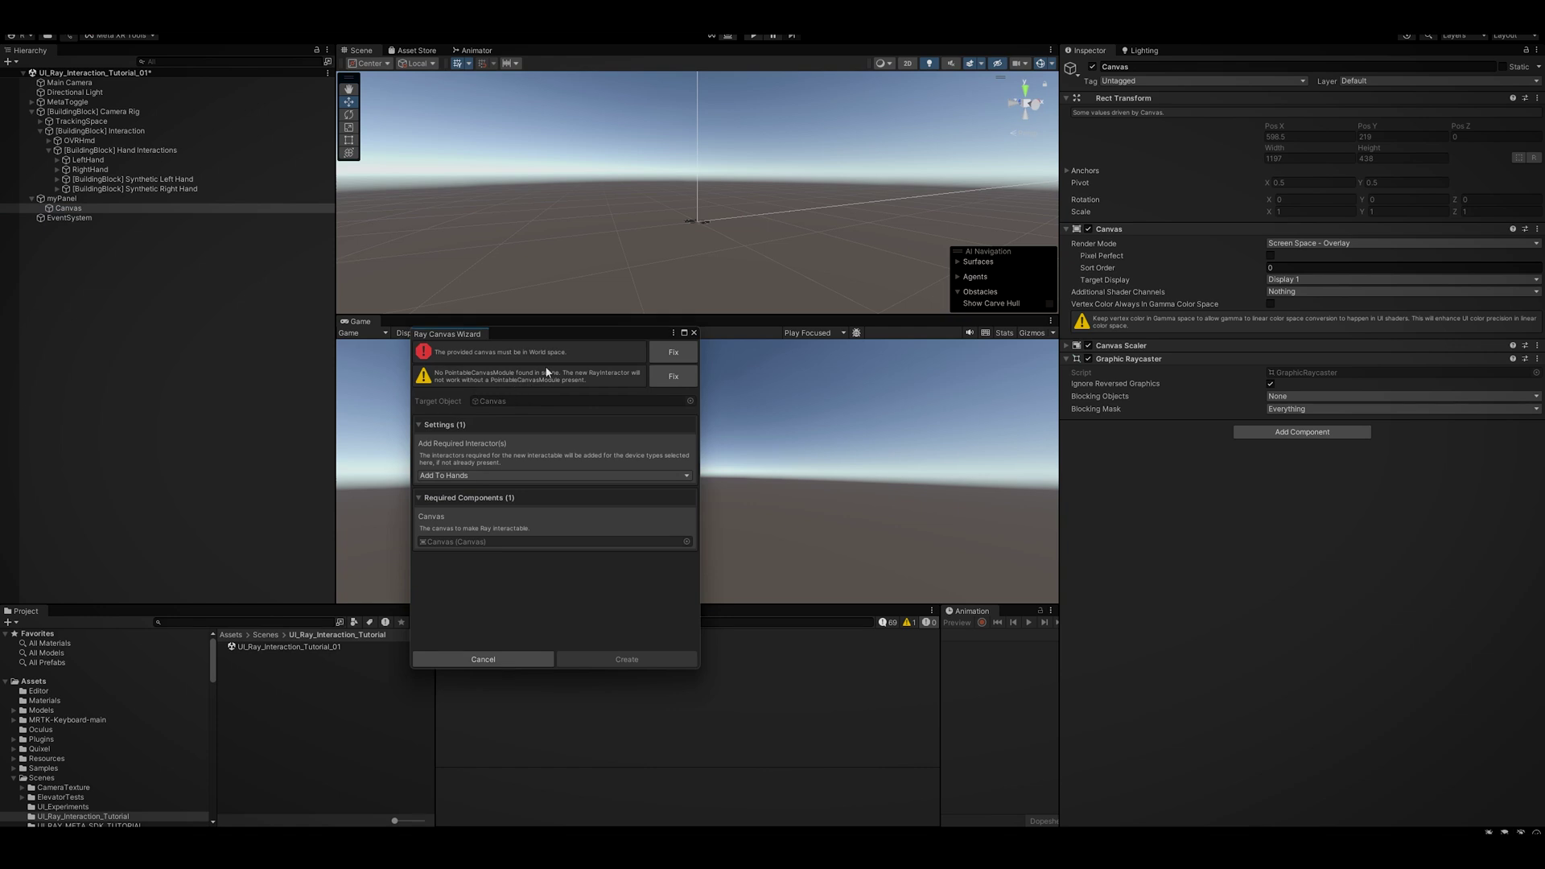
click(658, 352)
click(668, 354)
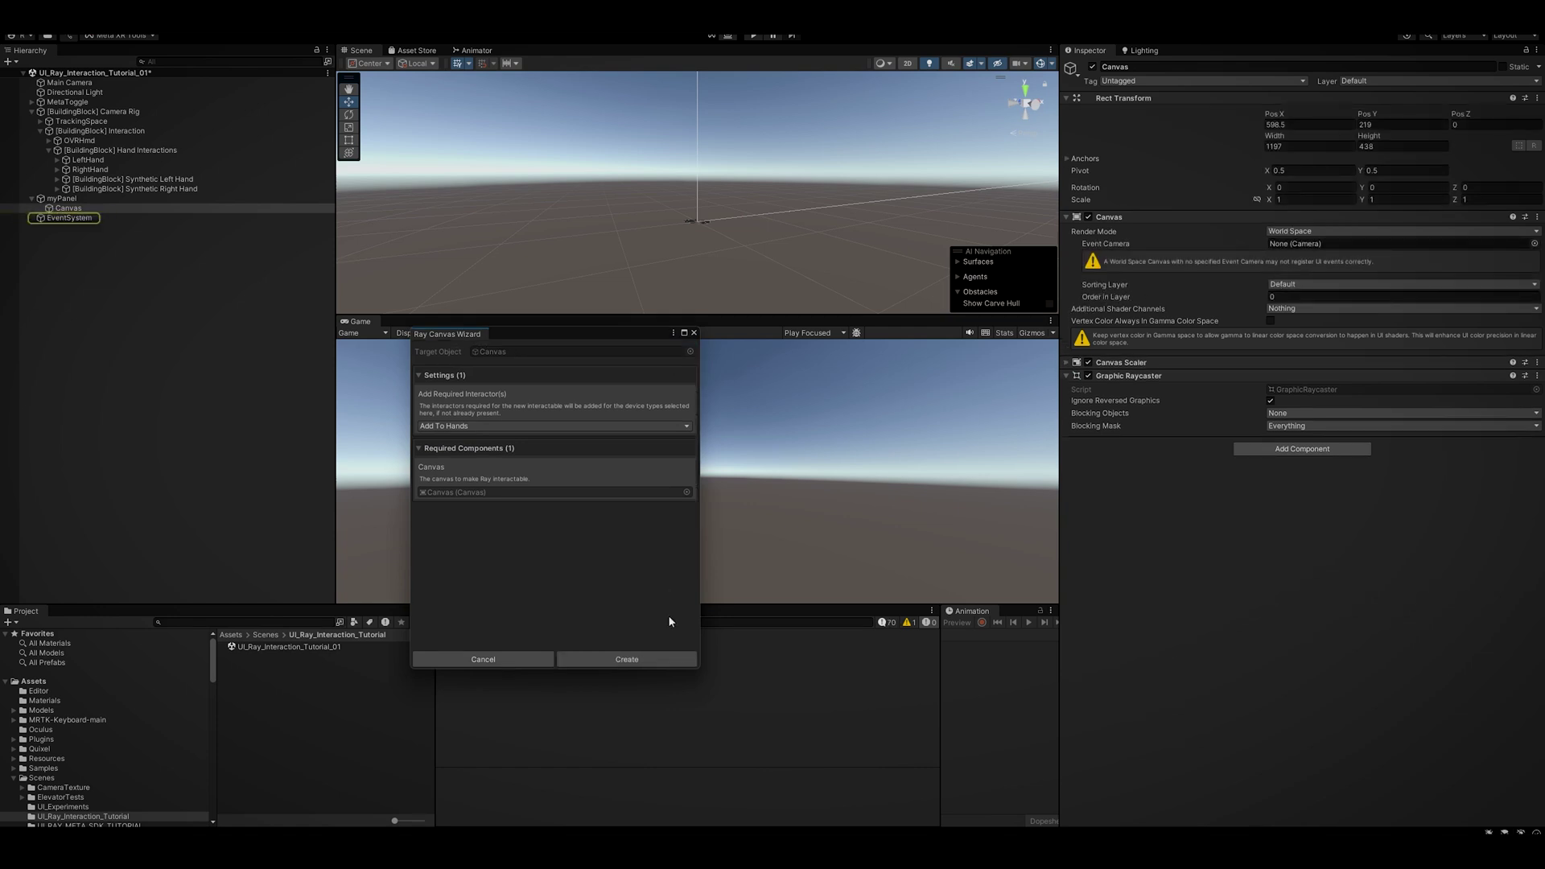
click(617, 660)
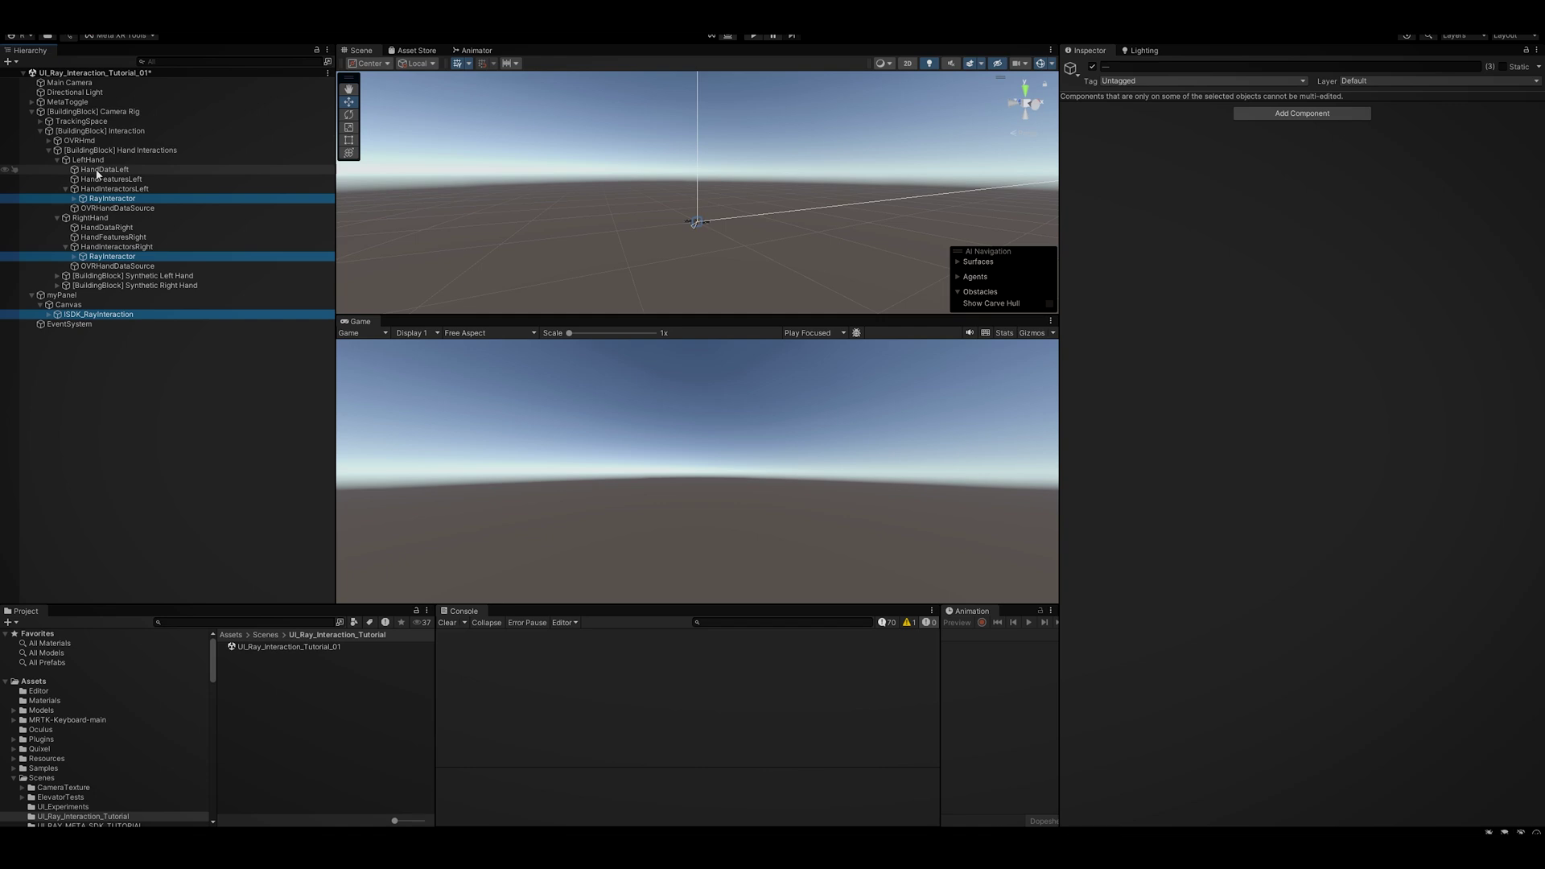
Set the Canvas's Pos X and Pos Y to 0.
click(66, 305)
click(1270, 125)
text(0)
key(Tab)
text(0)
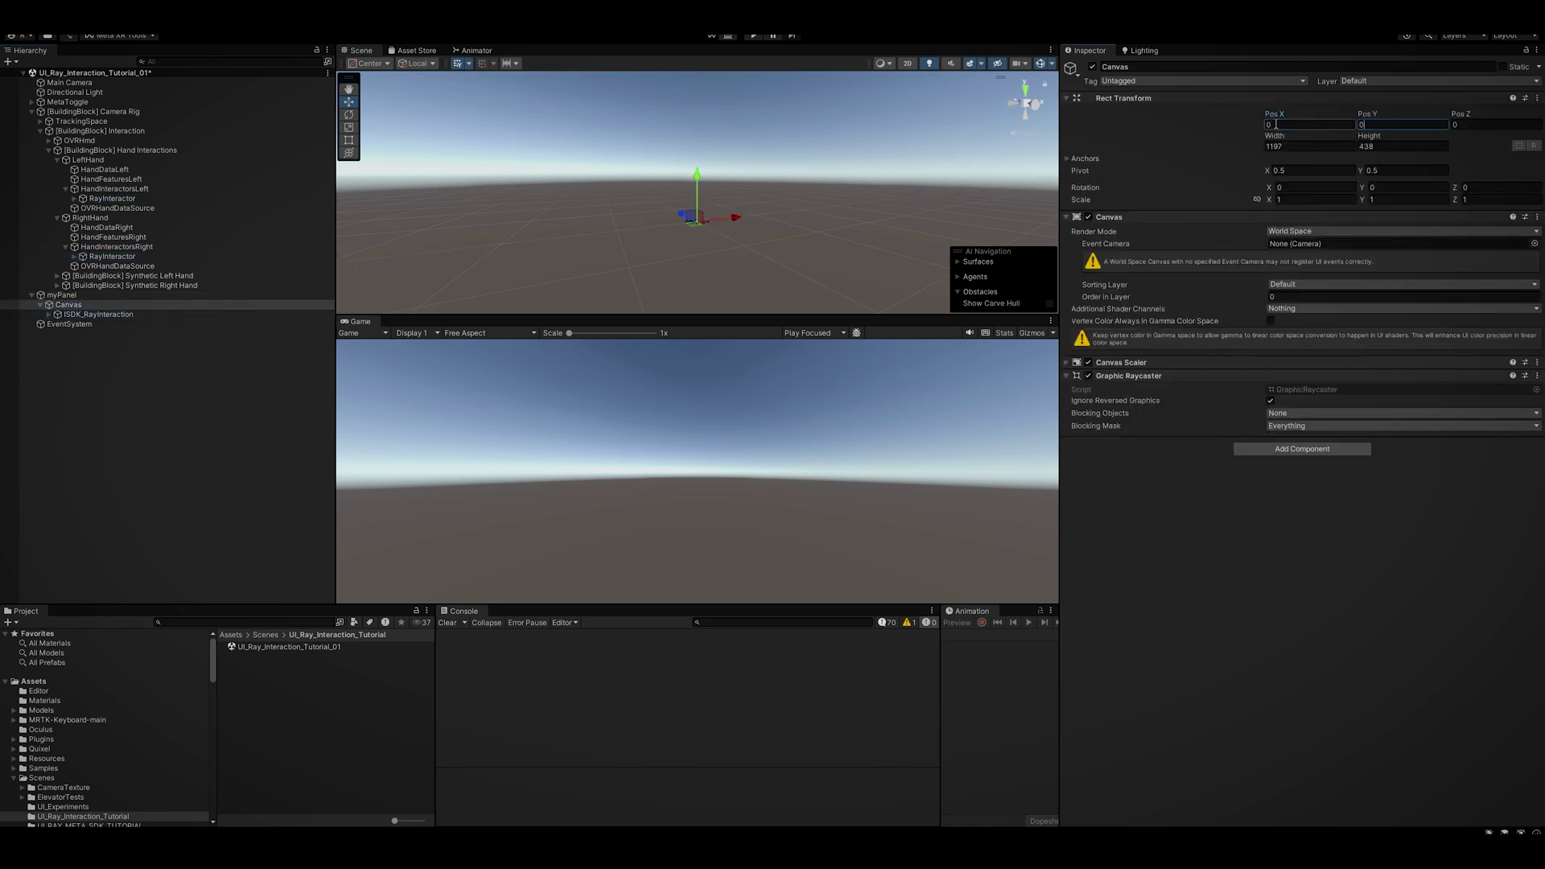
Set the Canvas's width and height to 500 each and frame it in the scene.
click(1303, 147)
text(500)
key(Tab)
text(500)
click(1296, 199)
click(132, 305)
key(f)
right_drag(708, 161, 721, 172)
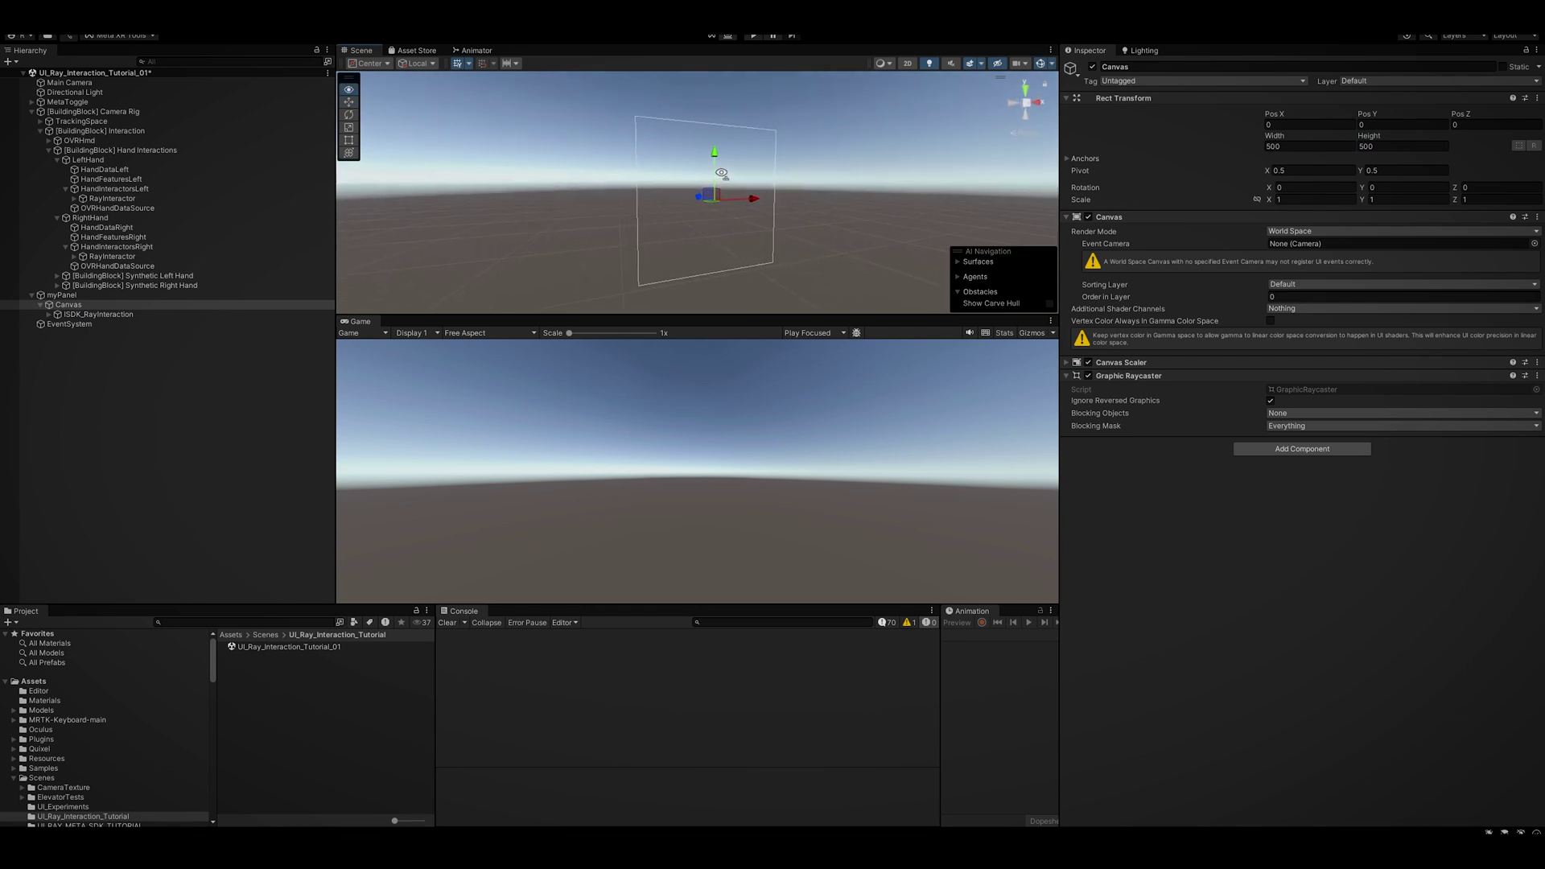
Scale the Canvas to 0.01 on the X, Y and Z axes.
click(1289, 199)
text(0.0)
key(Tab)
text(0.01)
key(Tab)
text(.01)
click(70, 303)
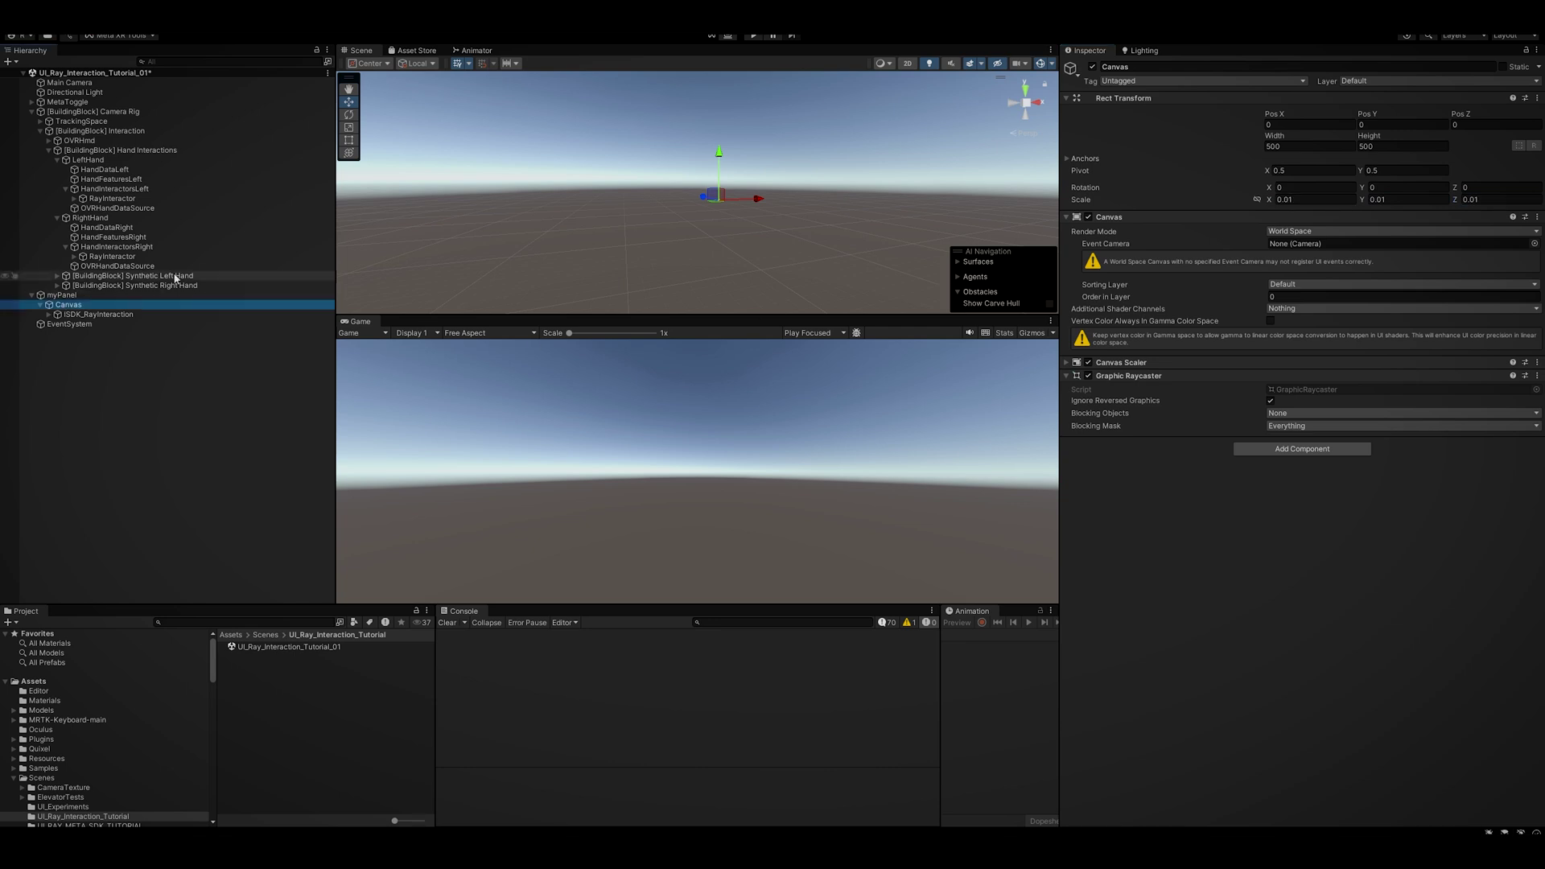
alt+drag(749, 199, 785, 203)
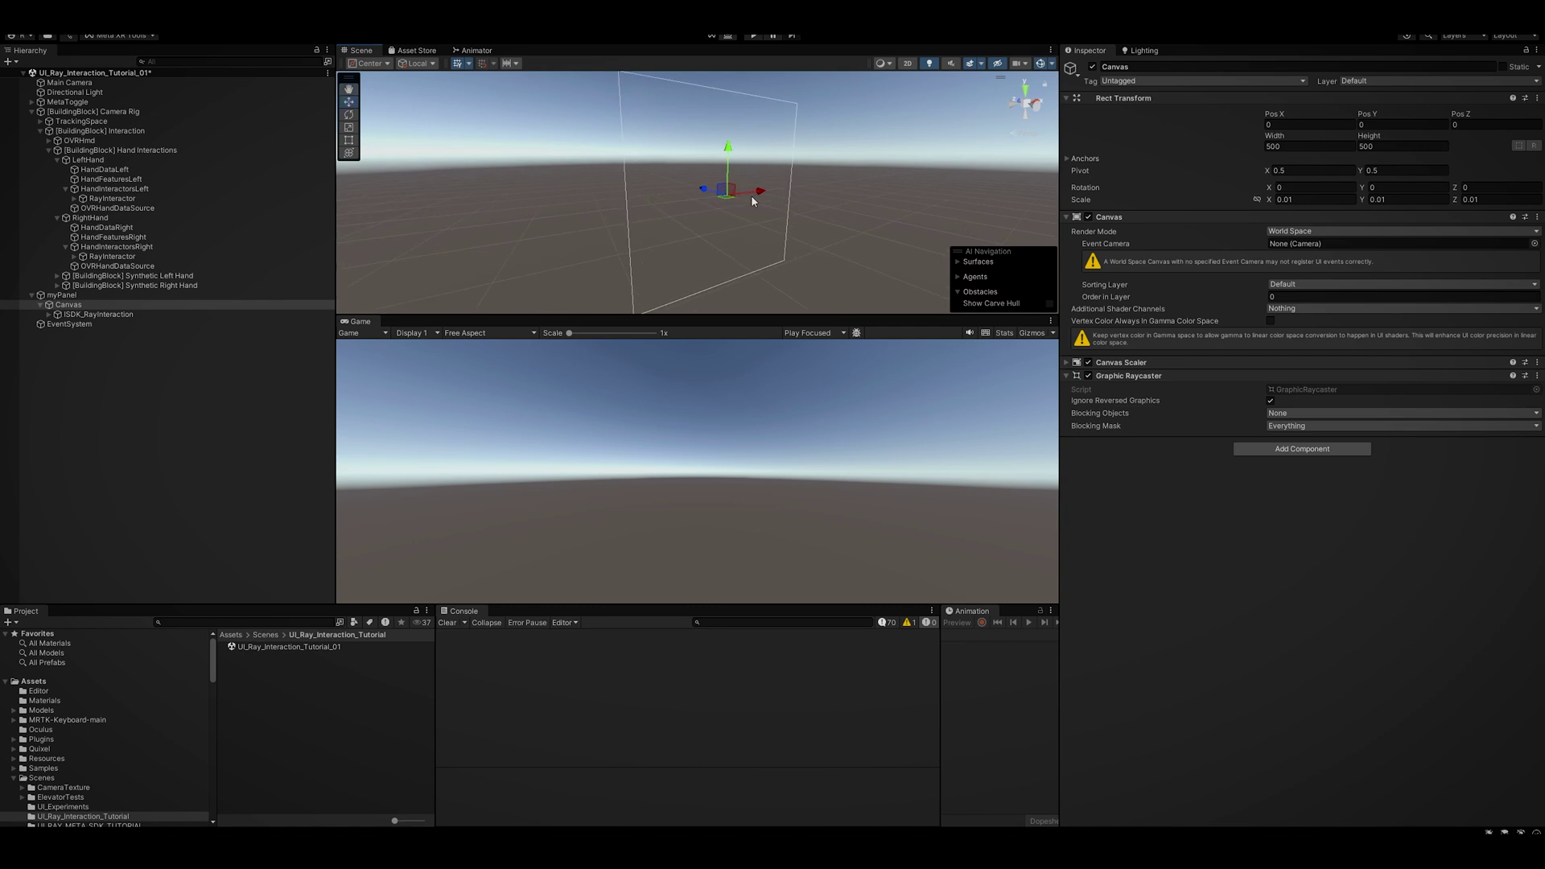
click(153, 419)
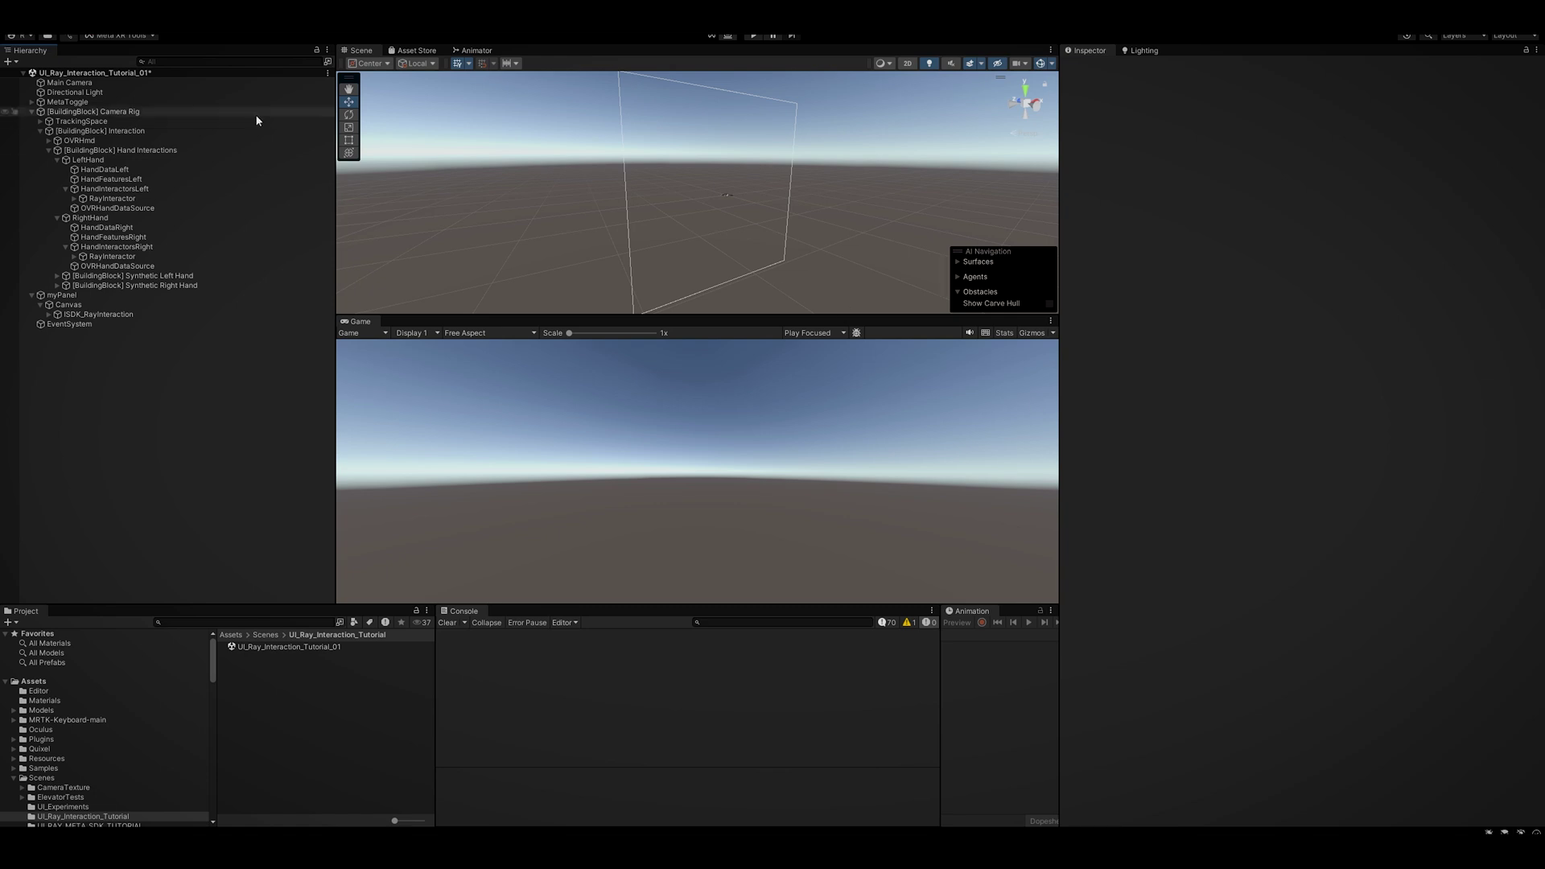
Copy the MetaToggle object and paste the duplicate into myPanel alongside the Canvas.
click(56, 103)
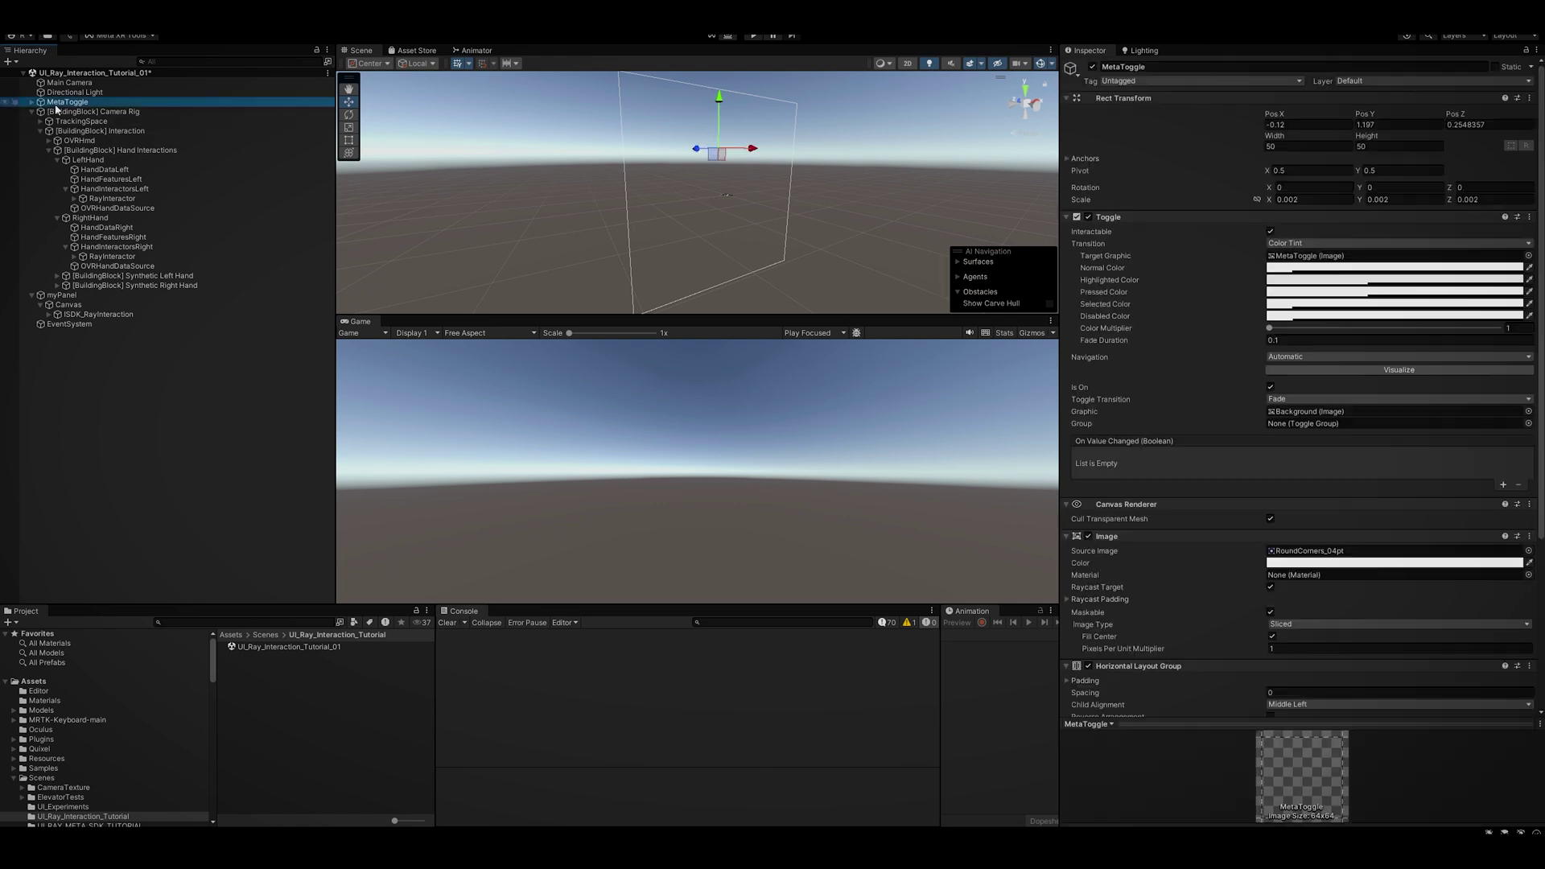
click(83, 305)
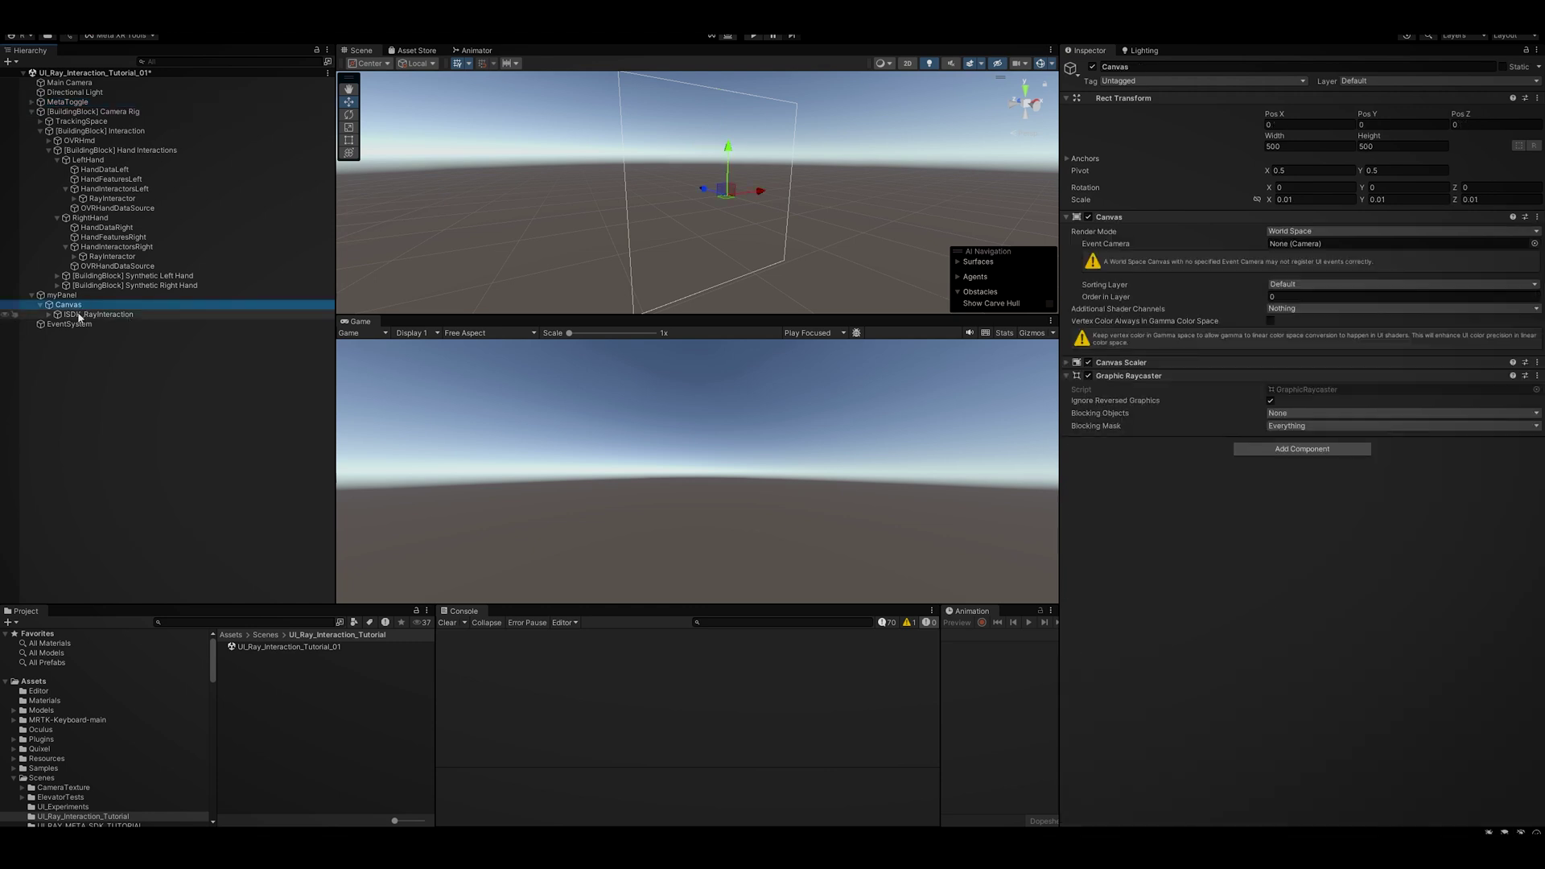
drag(101, 325, 102, 322)
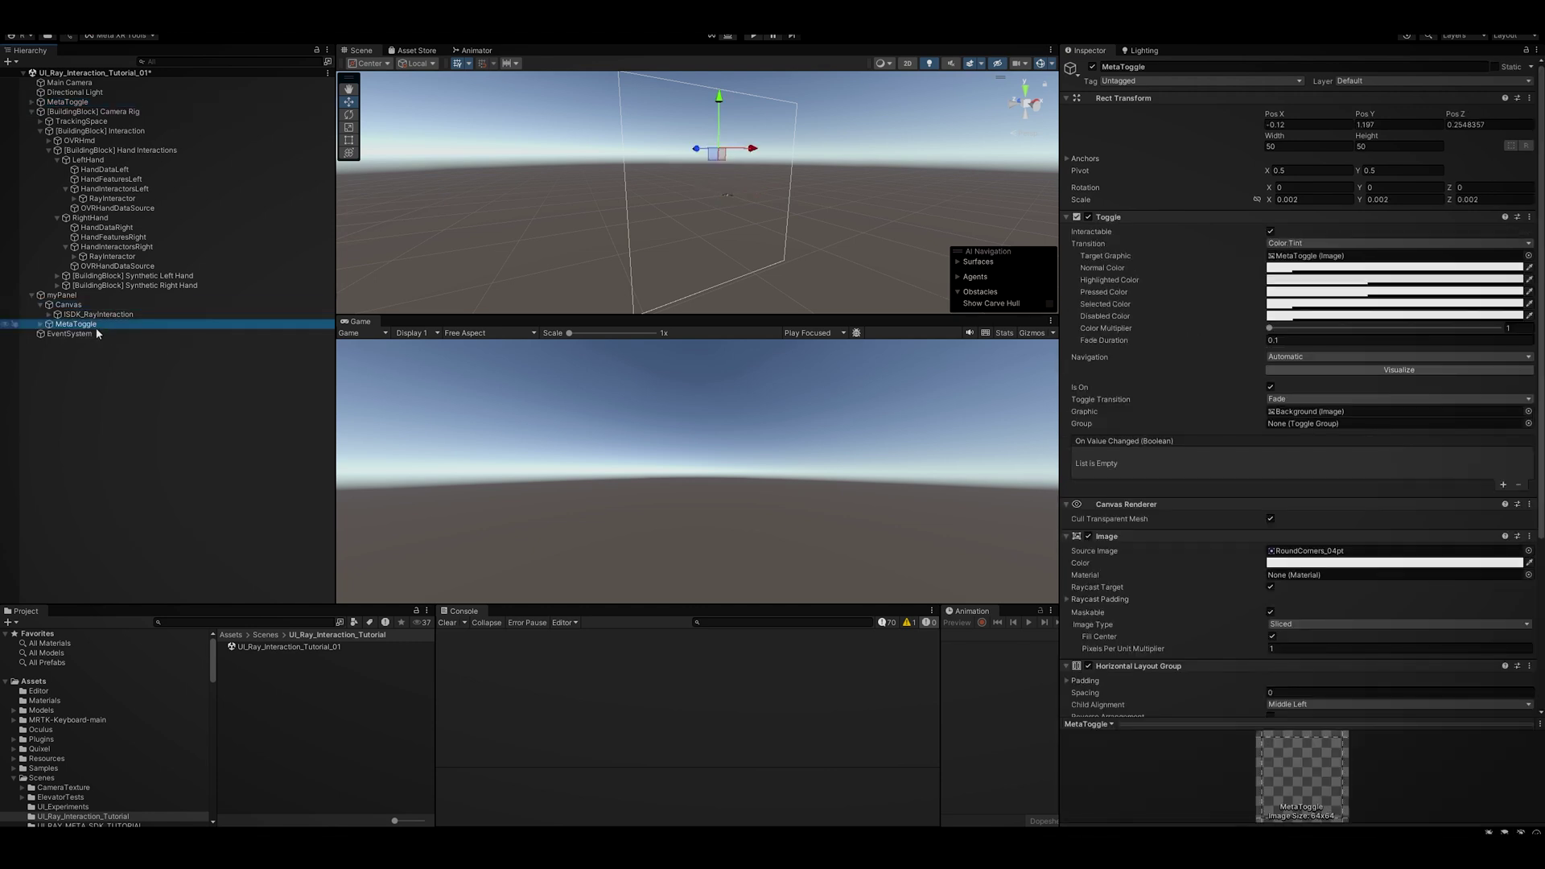
Set the duplicated MetaToggle's Pos X, Pos Y and Pos Z to 0.
click(1309, 125)
text(0)
key(Tab)
text(0)
key(Tab)
text(0)
Set the duplicated MetaToggle's scale to 1 on all three axes while it is a direct child of myPanel.
click(1324, 199)
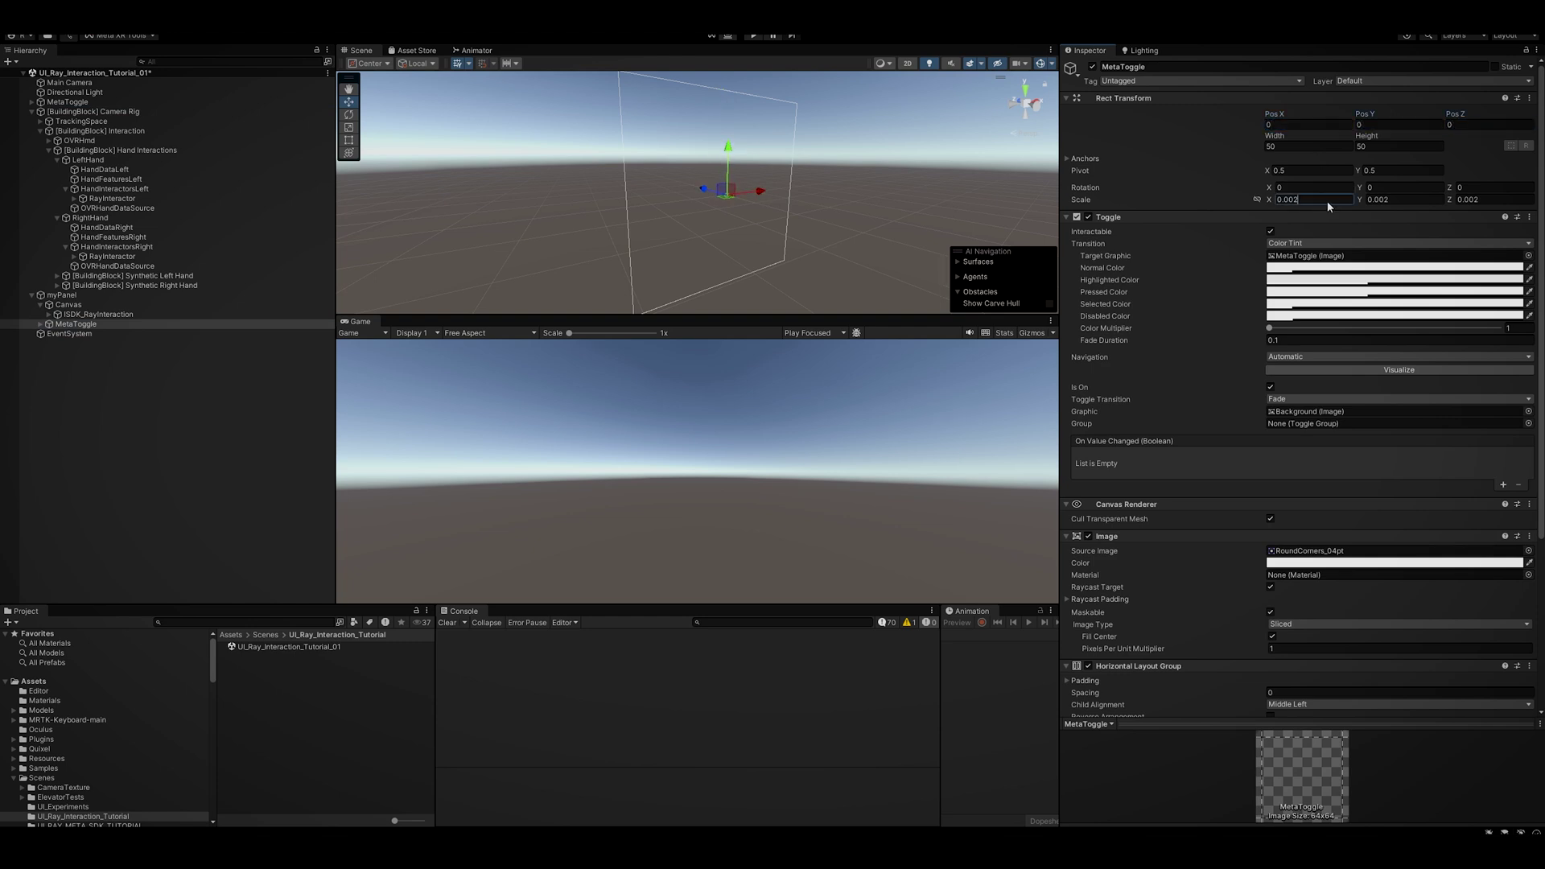
text(1)
key(Tab)
text(1)
key(Tab)
text(1)
Make the duplicated MetaToggle a child of the Canvas and set its scale to 1 on all three axes.
drag(76, 323, 72, 308)
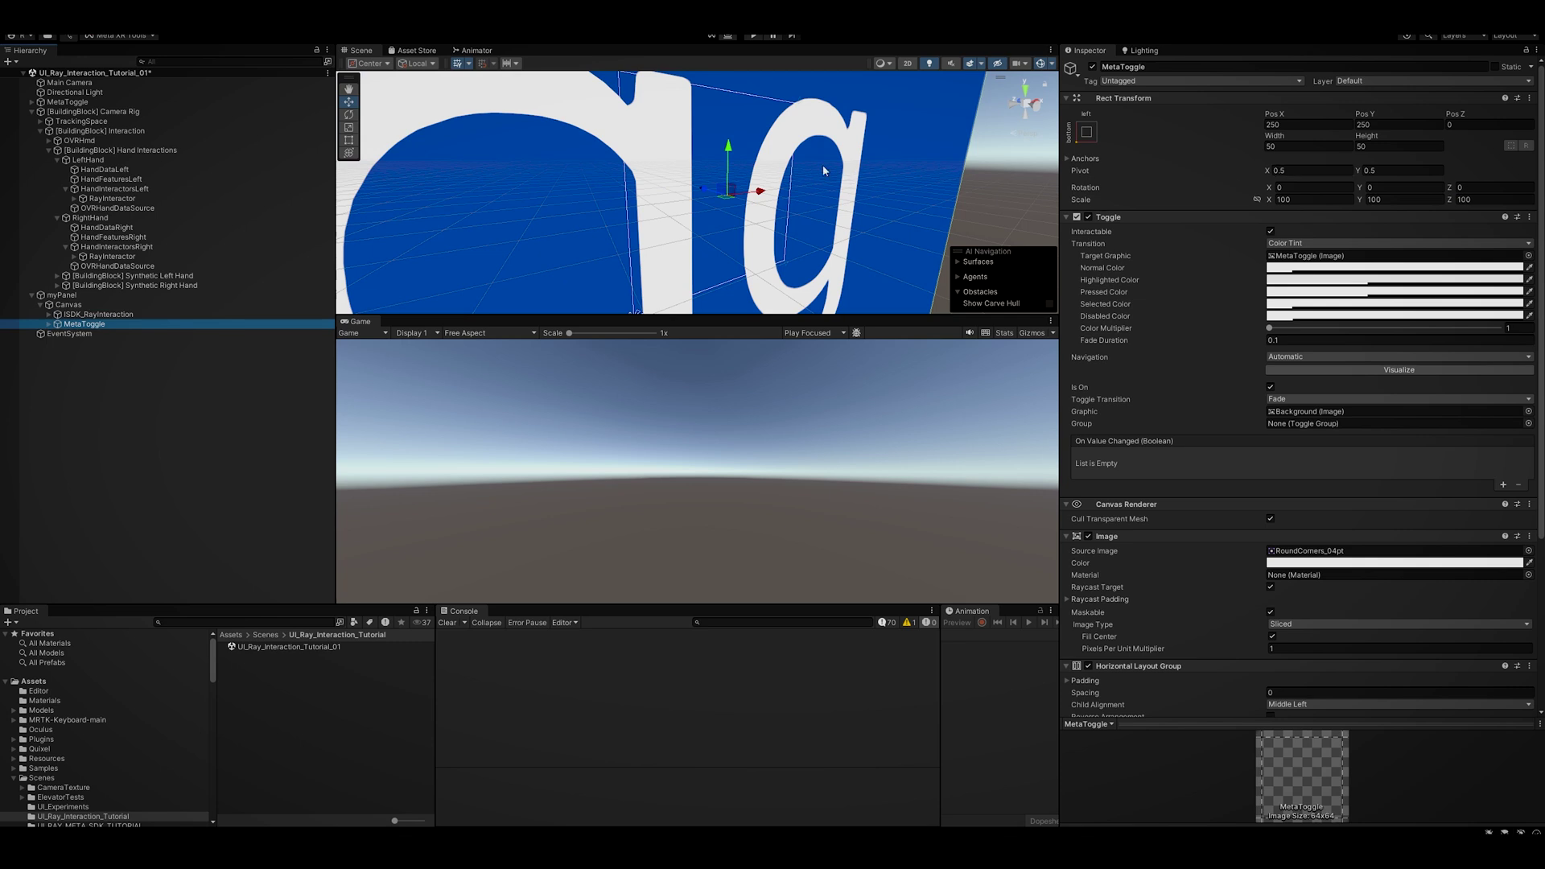
click(1312, 200)
text(1)
key(Tab)
text(1)
key(Tab)
text(1)
right_drag(832, 196, 727, 205)
key(w)
scroll(726, 206, up, 4)
scroll(724, 206, down, 5)
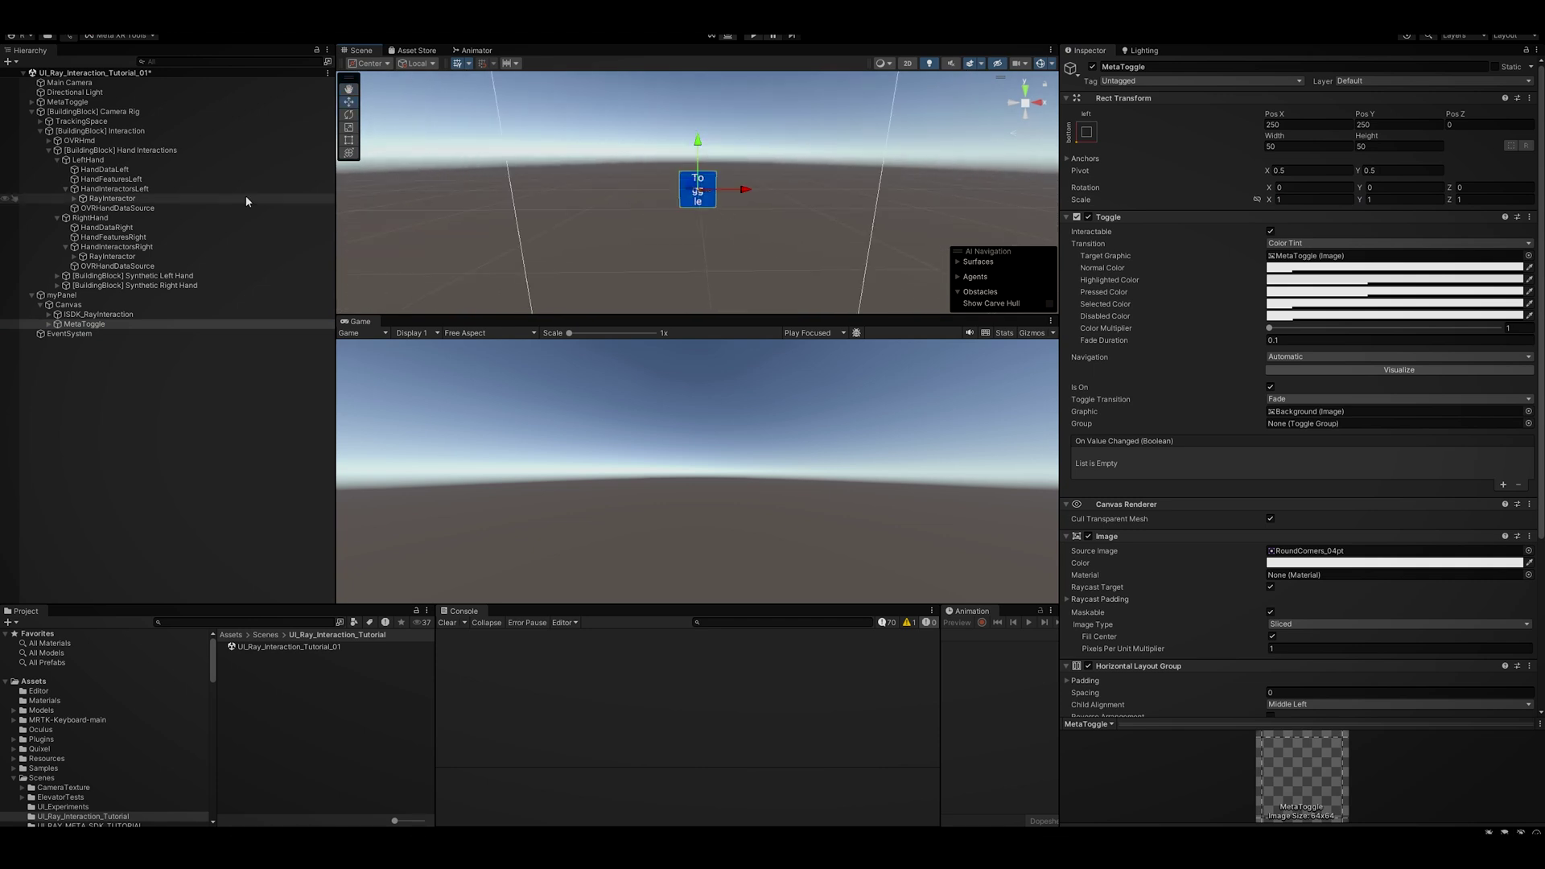
Move myPanel forward along the Z axis so that it sits in front of the camera.
click(88, 294)
click(1466, 114)
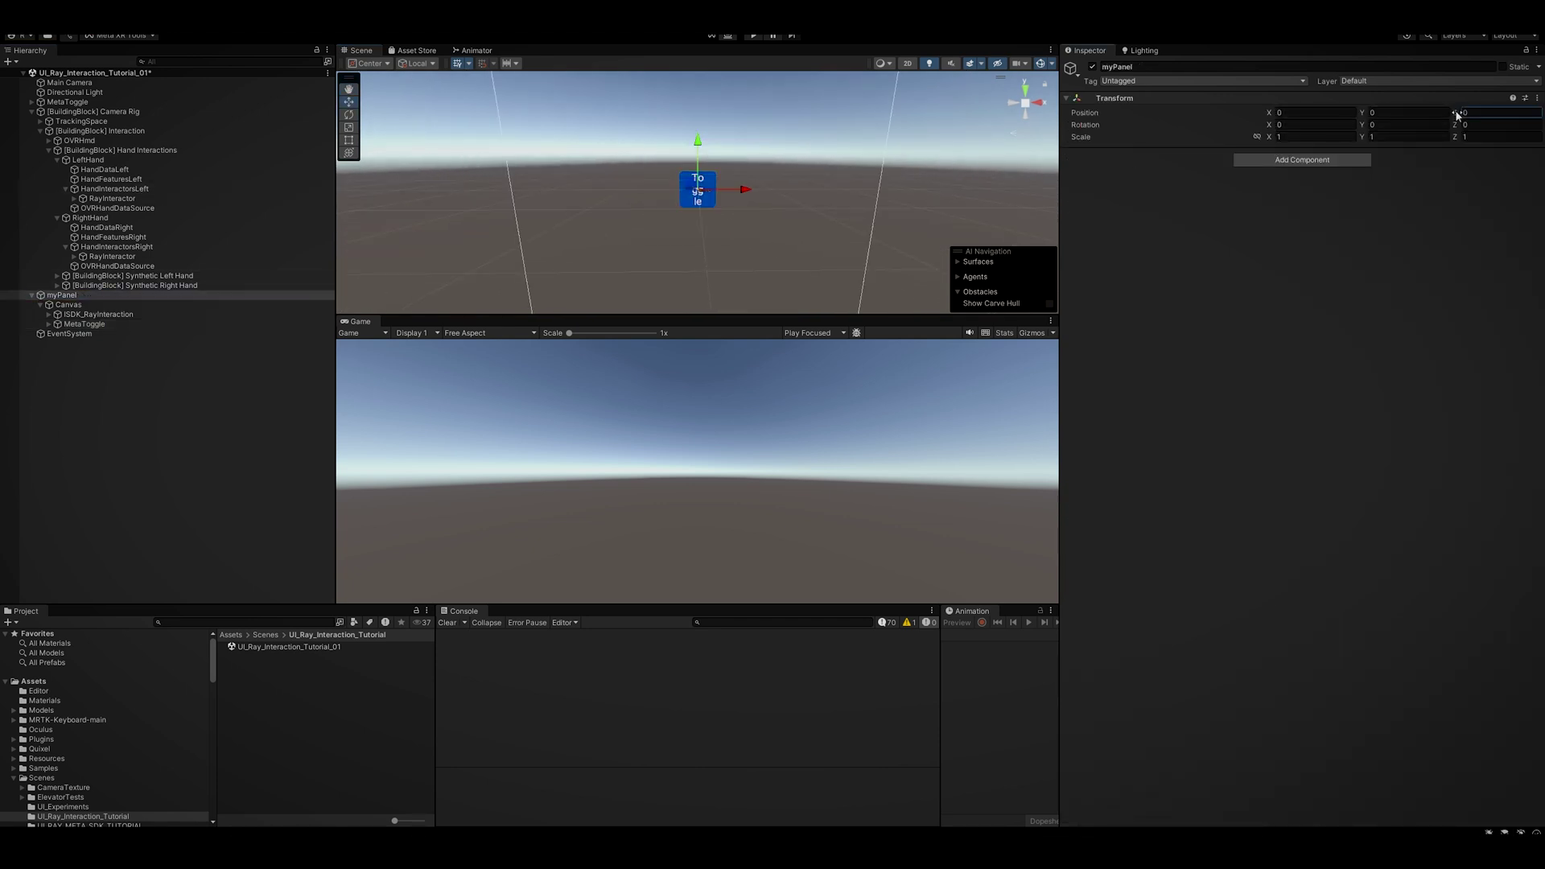
text(42)
drag(1465, 113, 1474, 112)
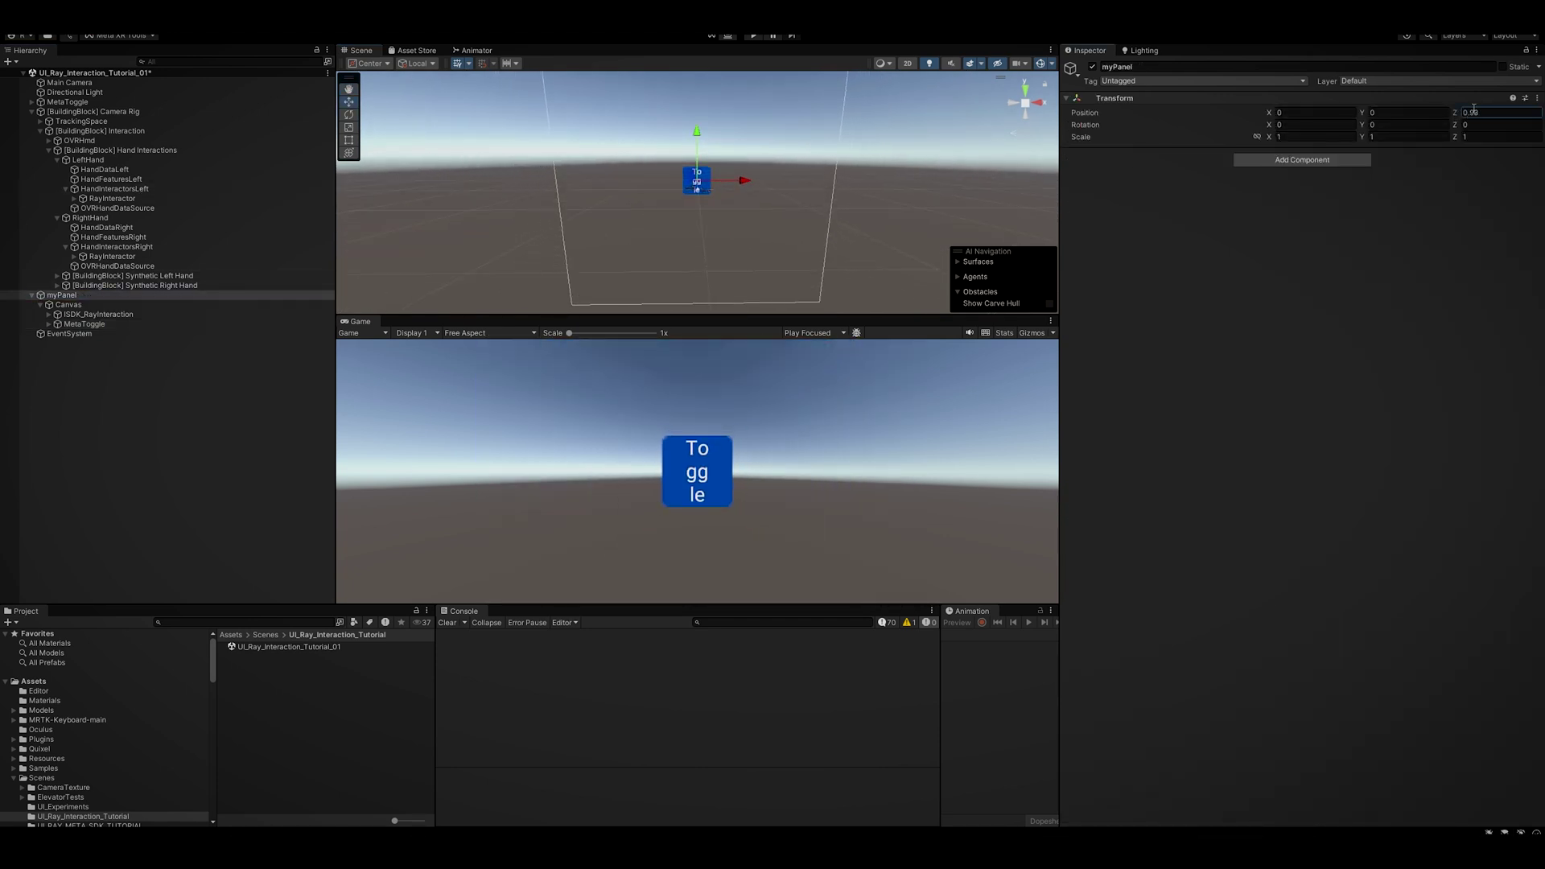
Test the panel in play mode and inspect the Canvas's ISDK_RayInteraction object and its Surface child.
click(754, 37)
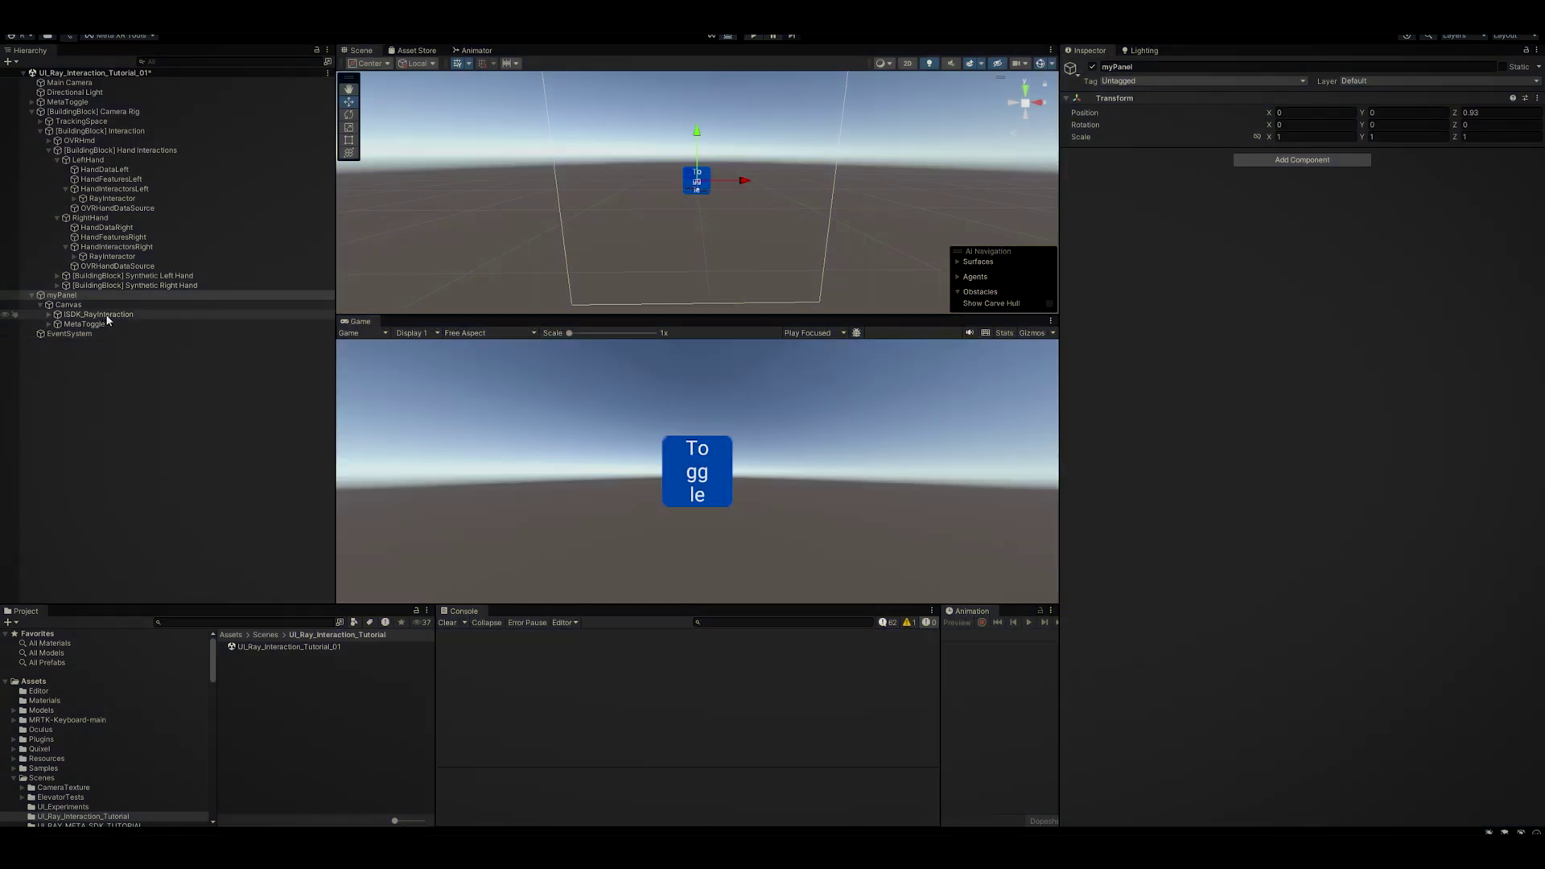
click(104, 314)
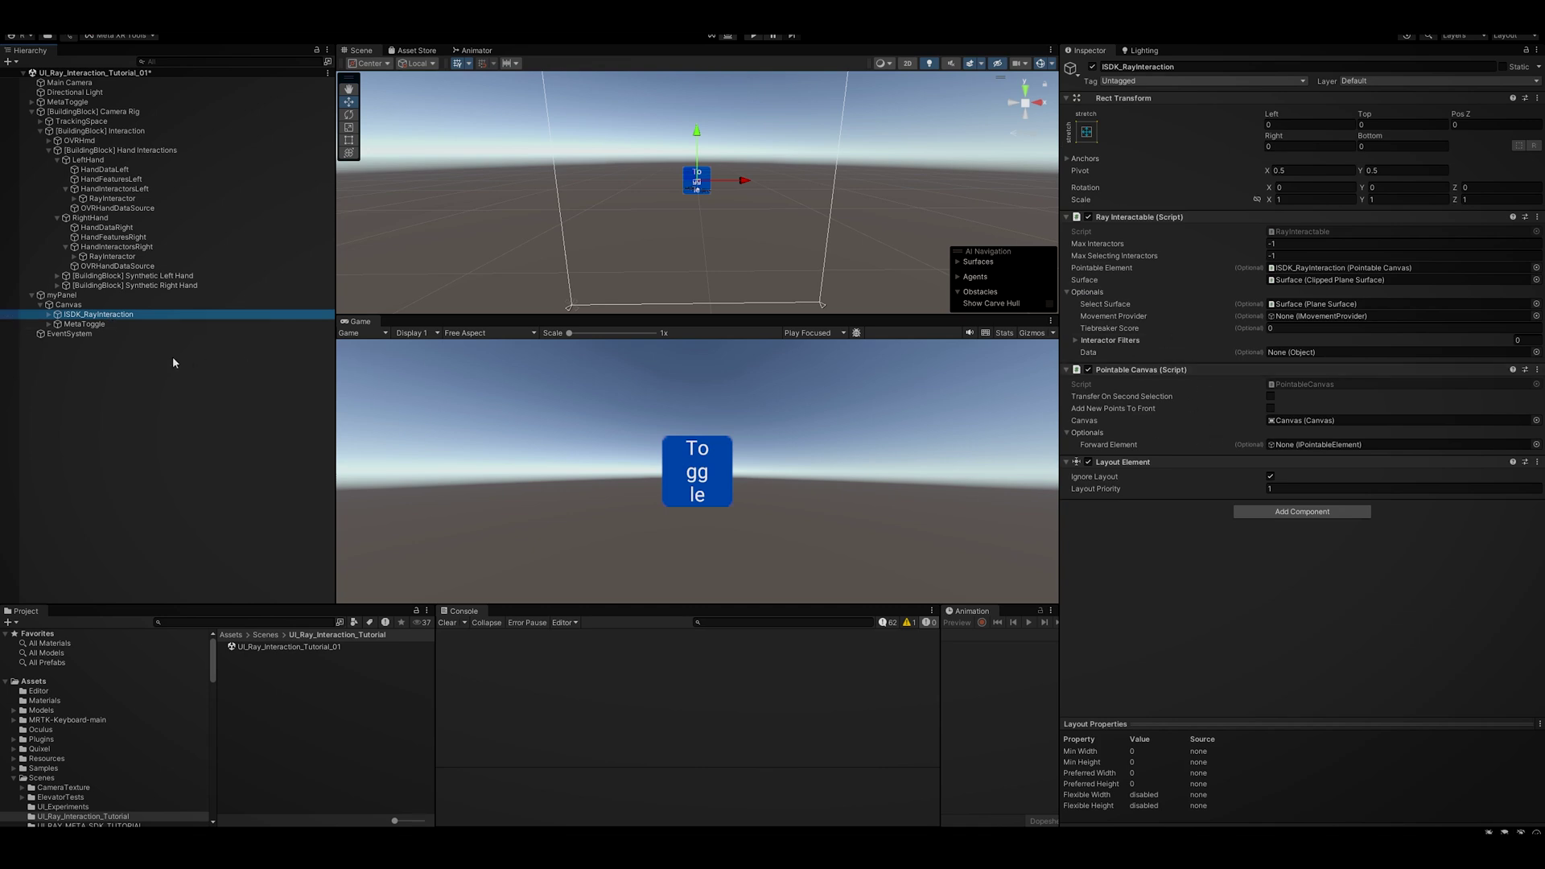
click(49, 314)
click(85, 323)
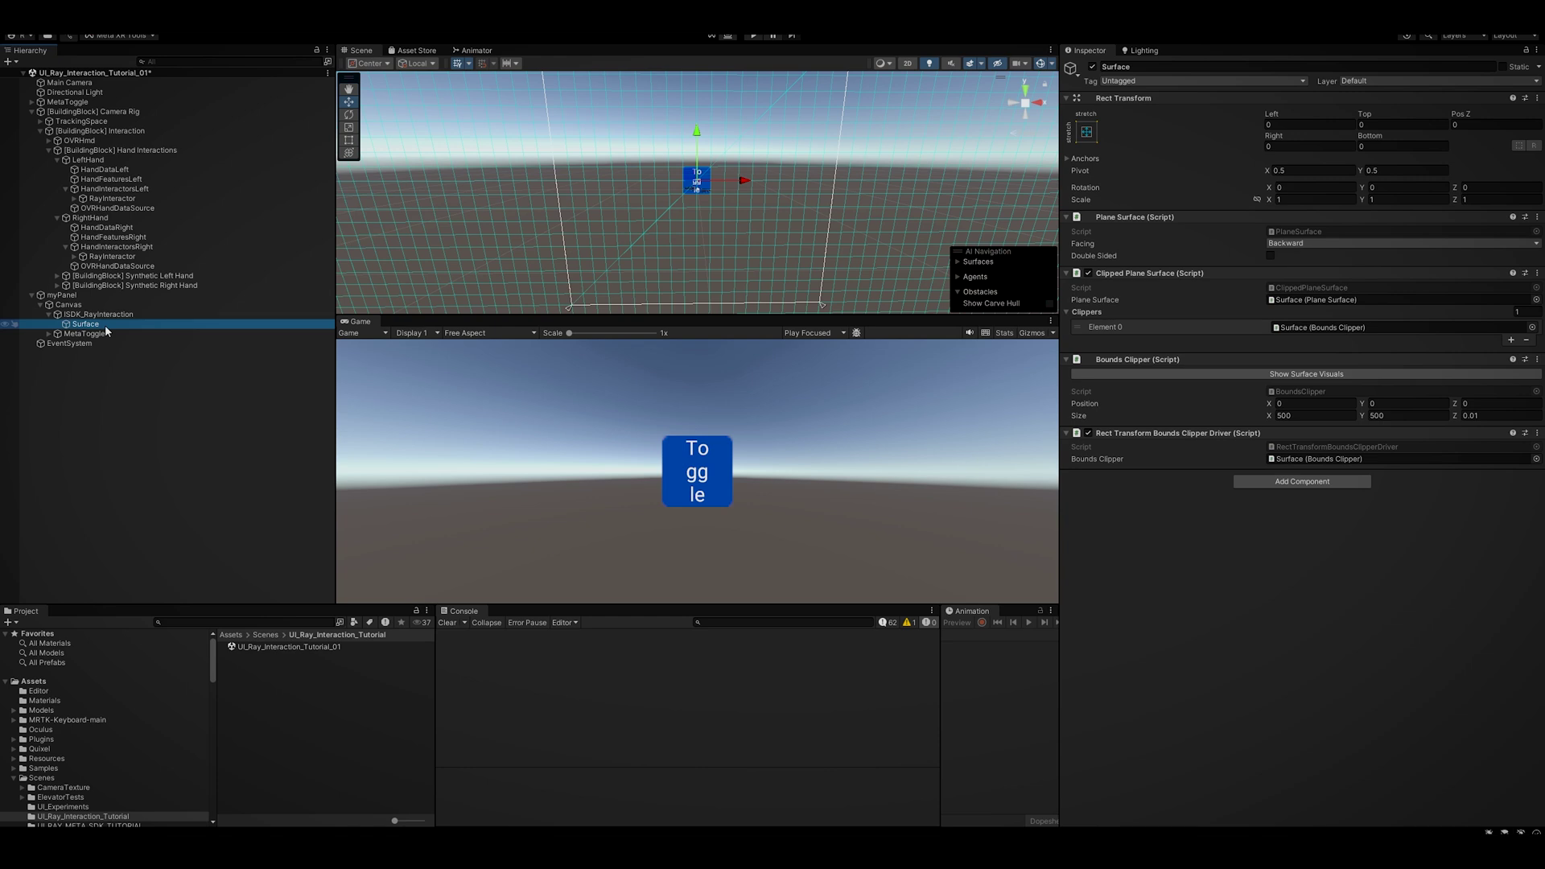
Delete myPanel with all its children and the EventSystem from the scene.
click(71, 294)
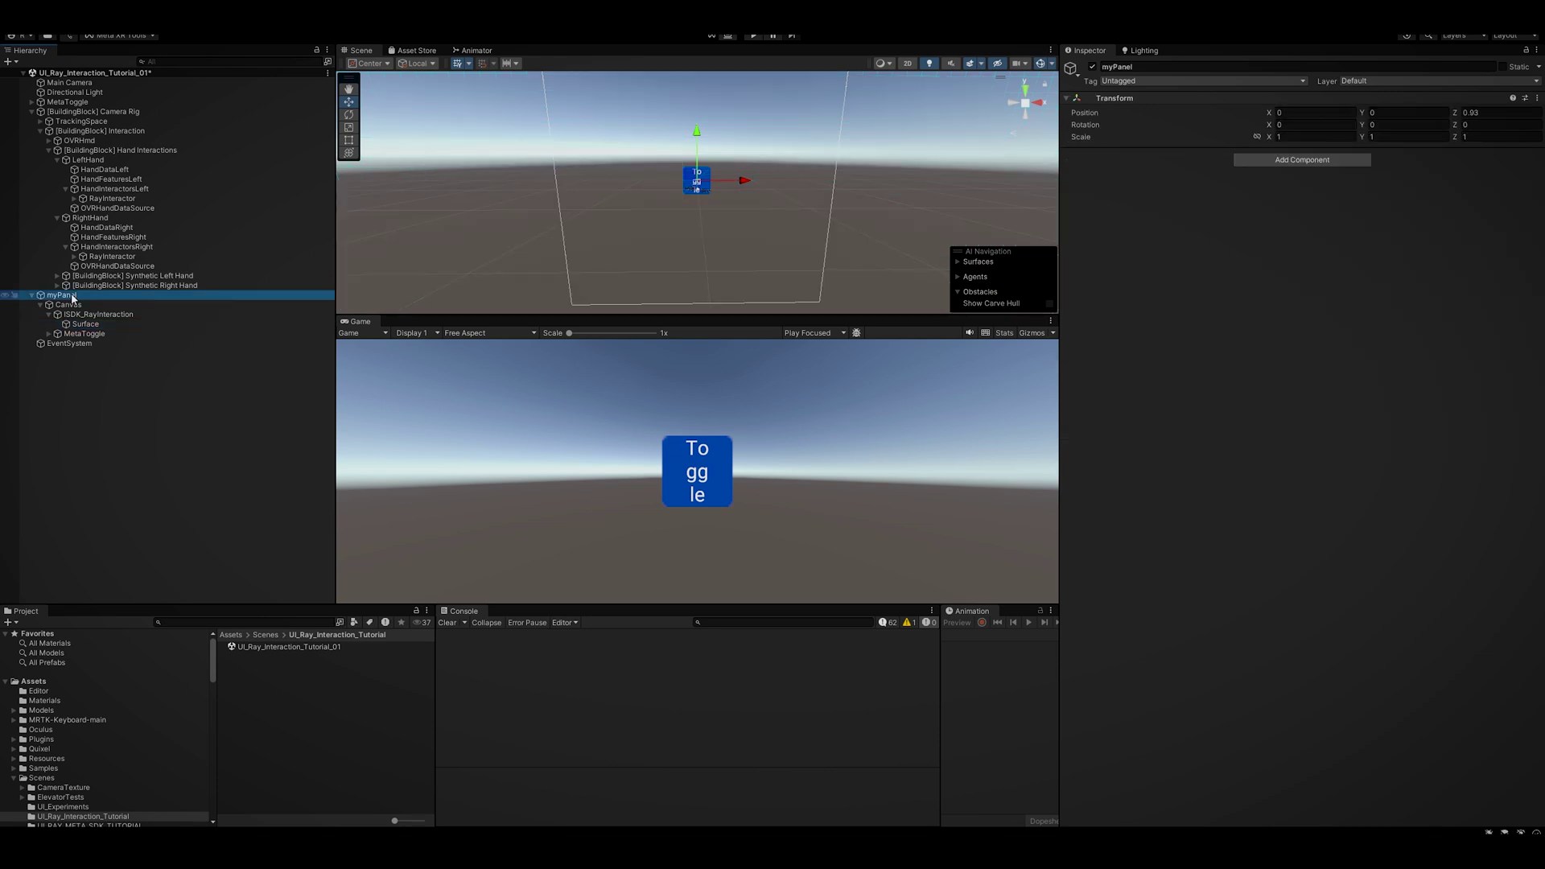
key(Delete)
click(71, 294)
key(Delete)
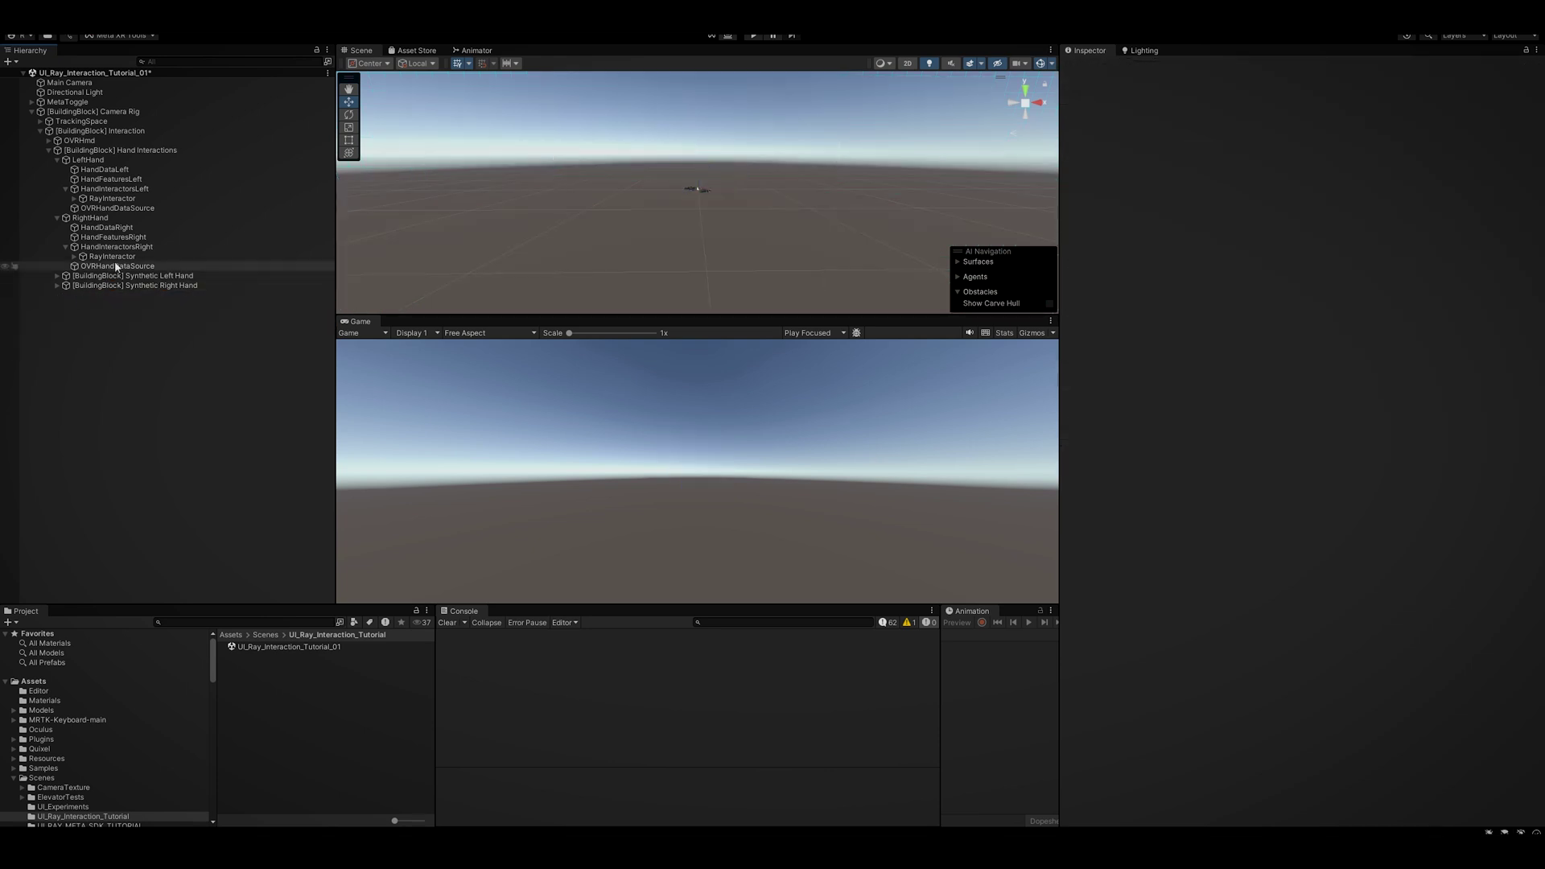
click(117, 256)
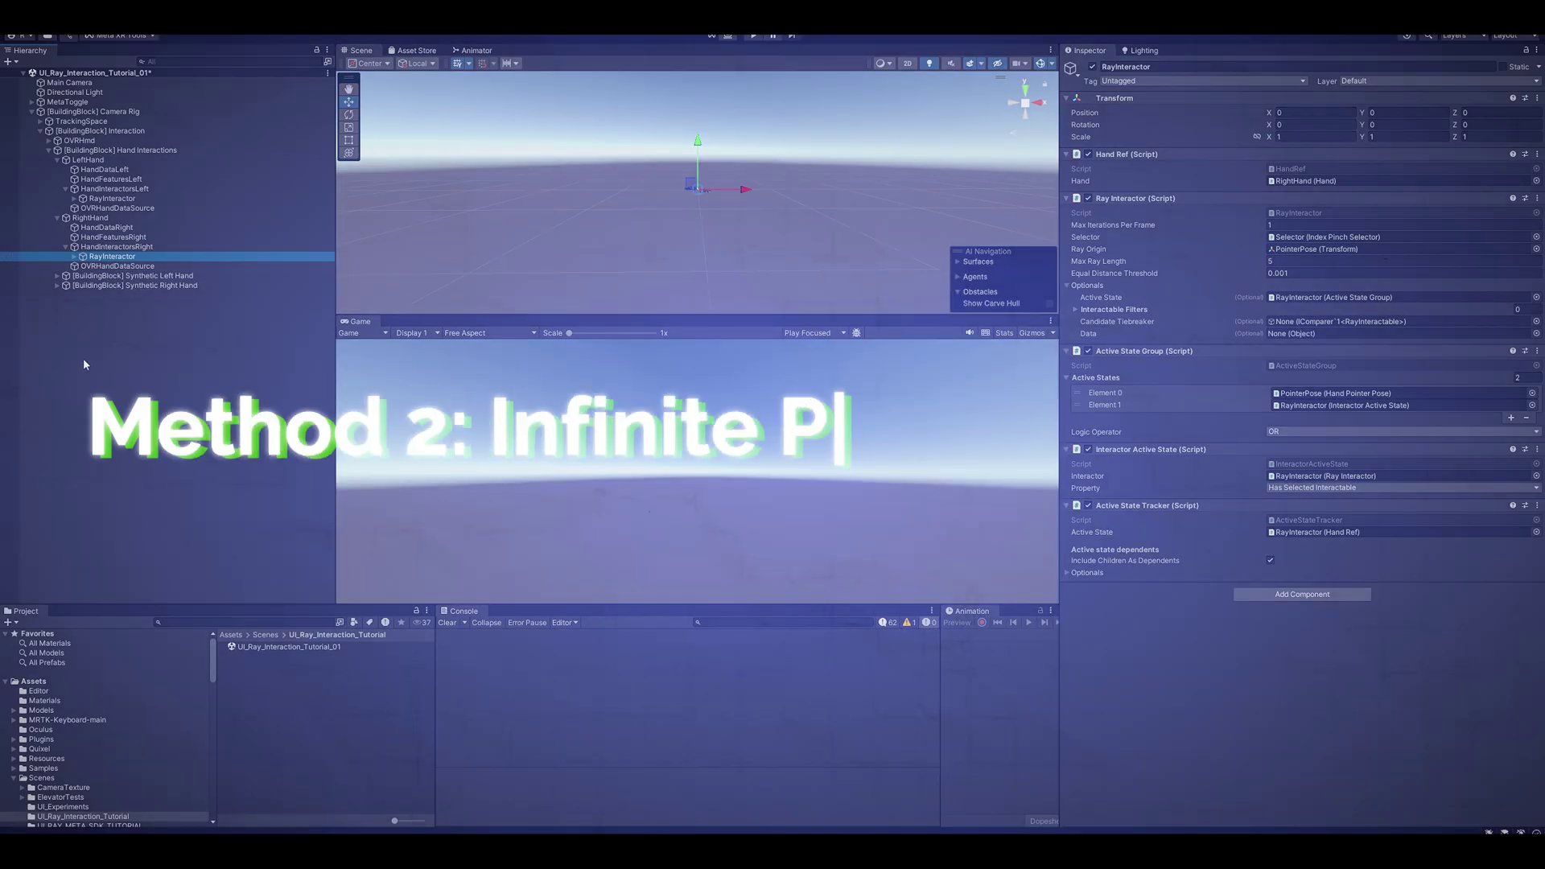
Create an empty root object named myPanel and reset its transform.
right_click(84, 361)
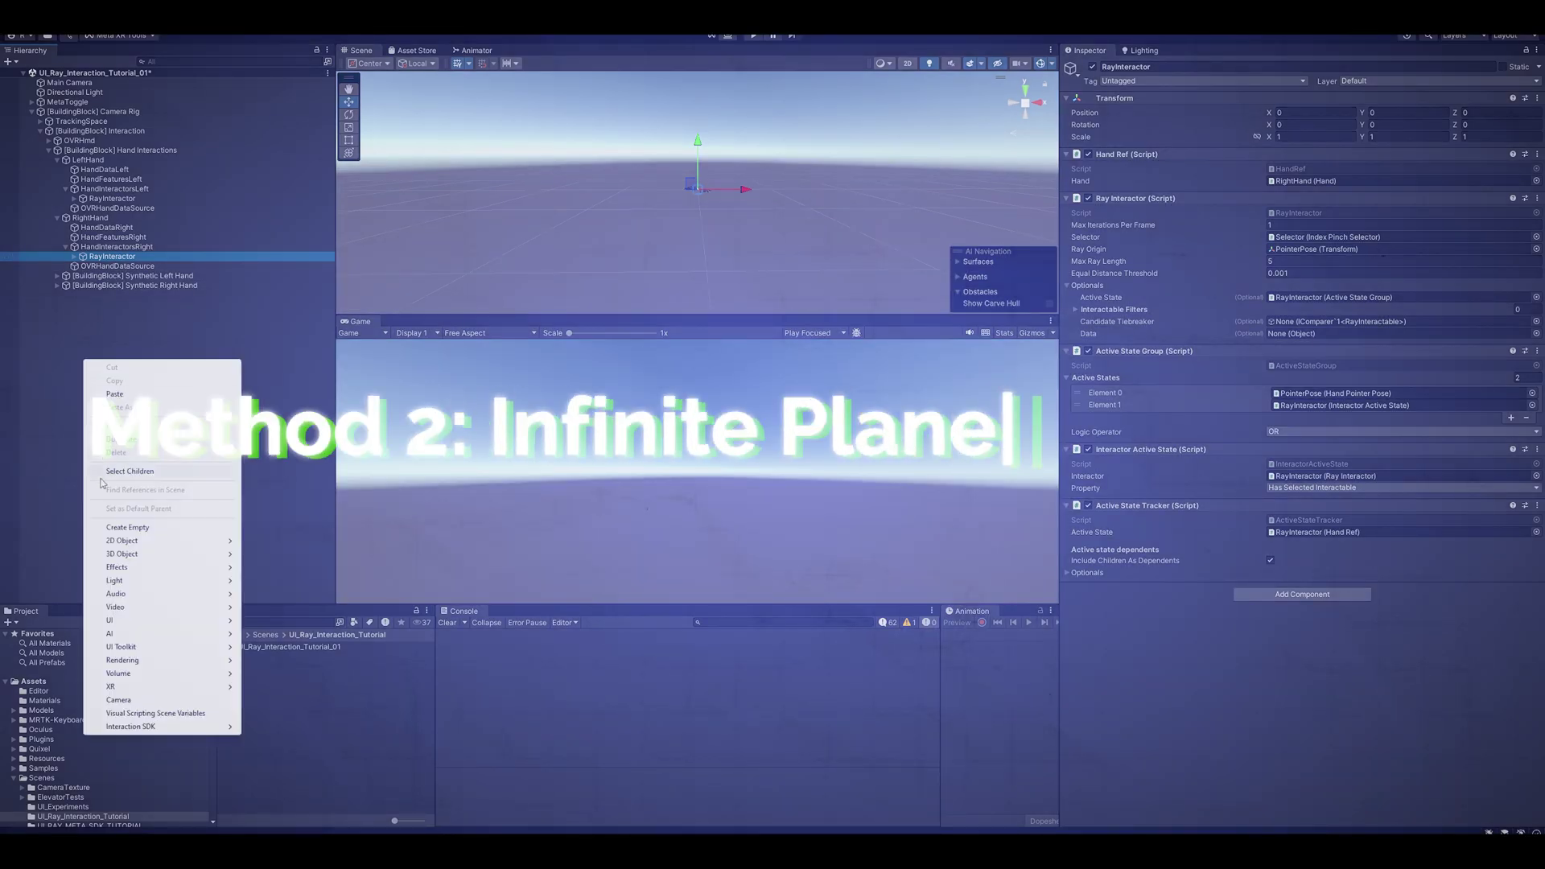
click(129, 527)
text(myPanel)
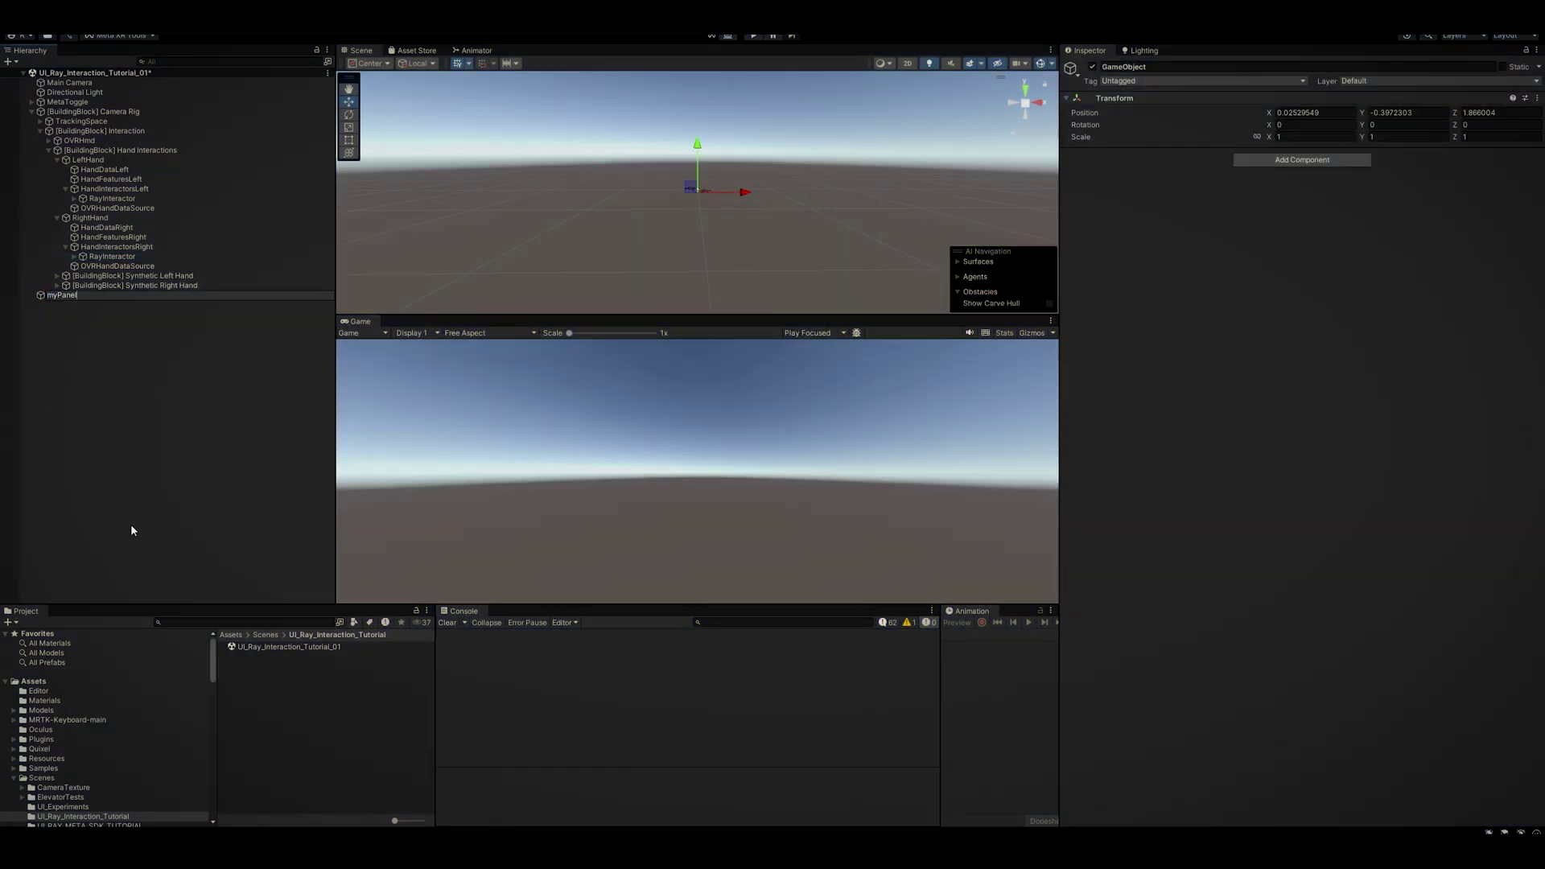
key(Return)
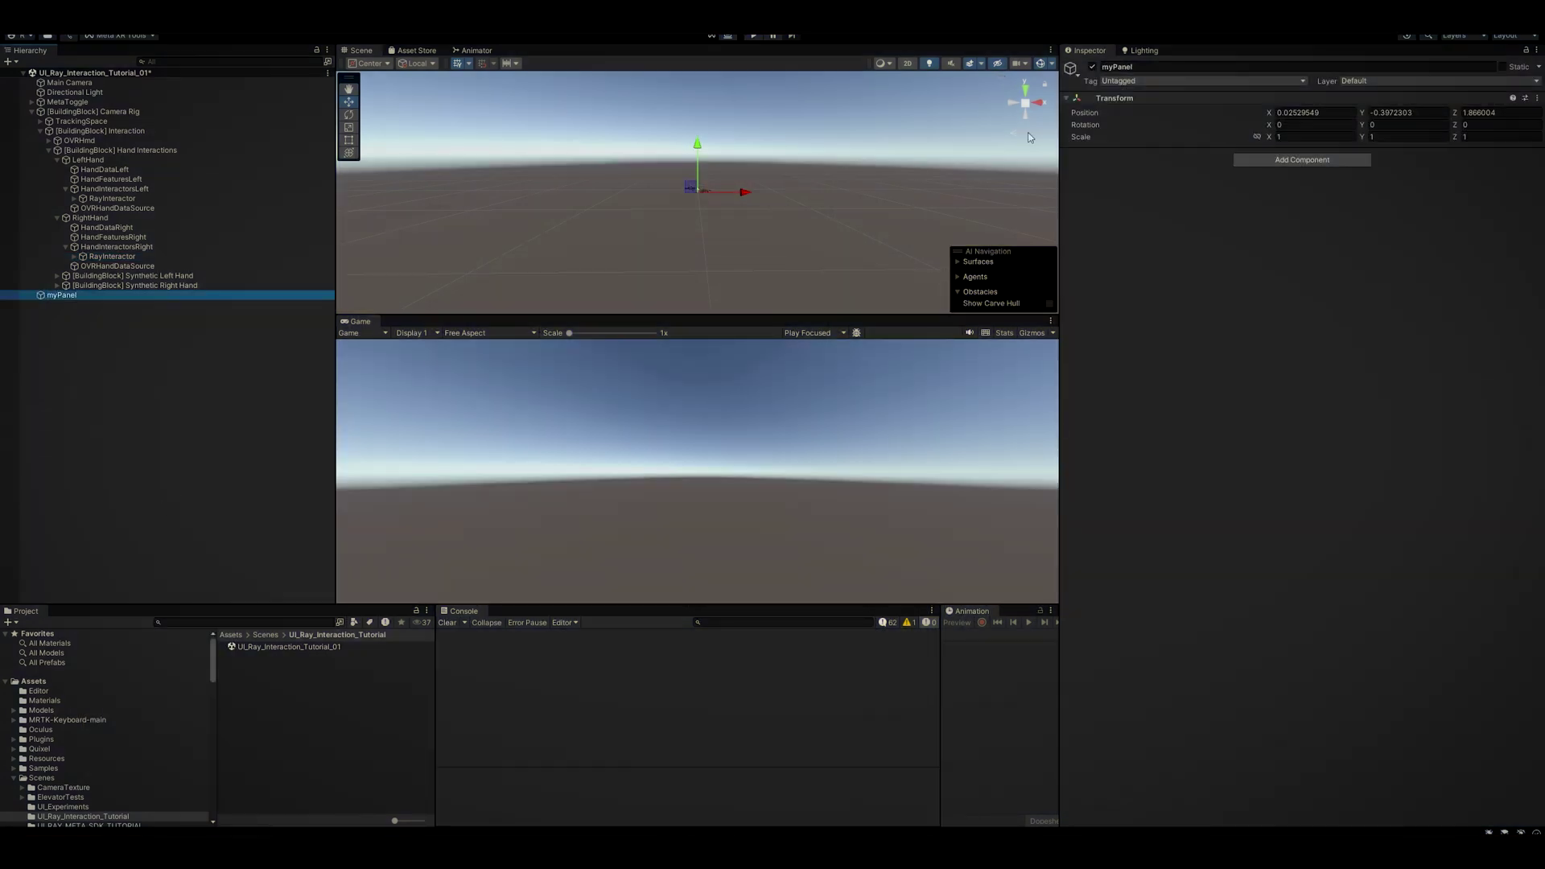
click(1537, 97)
click(1478, 115)
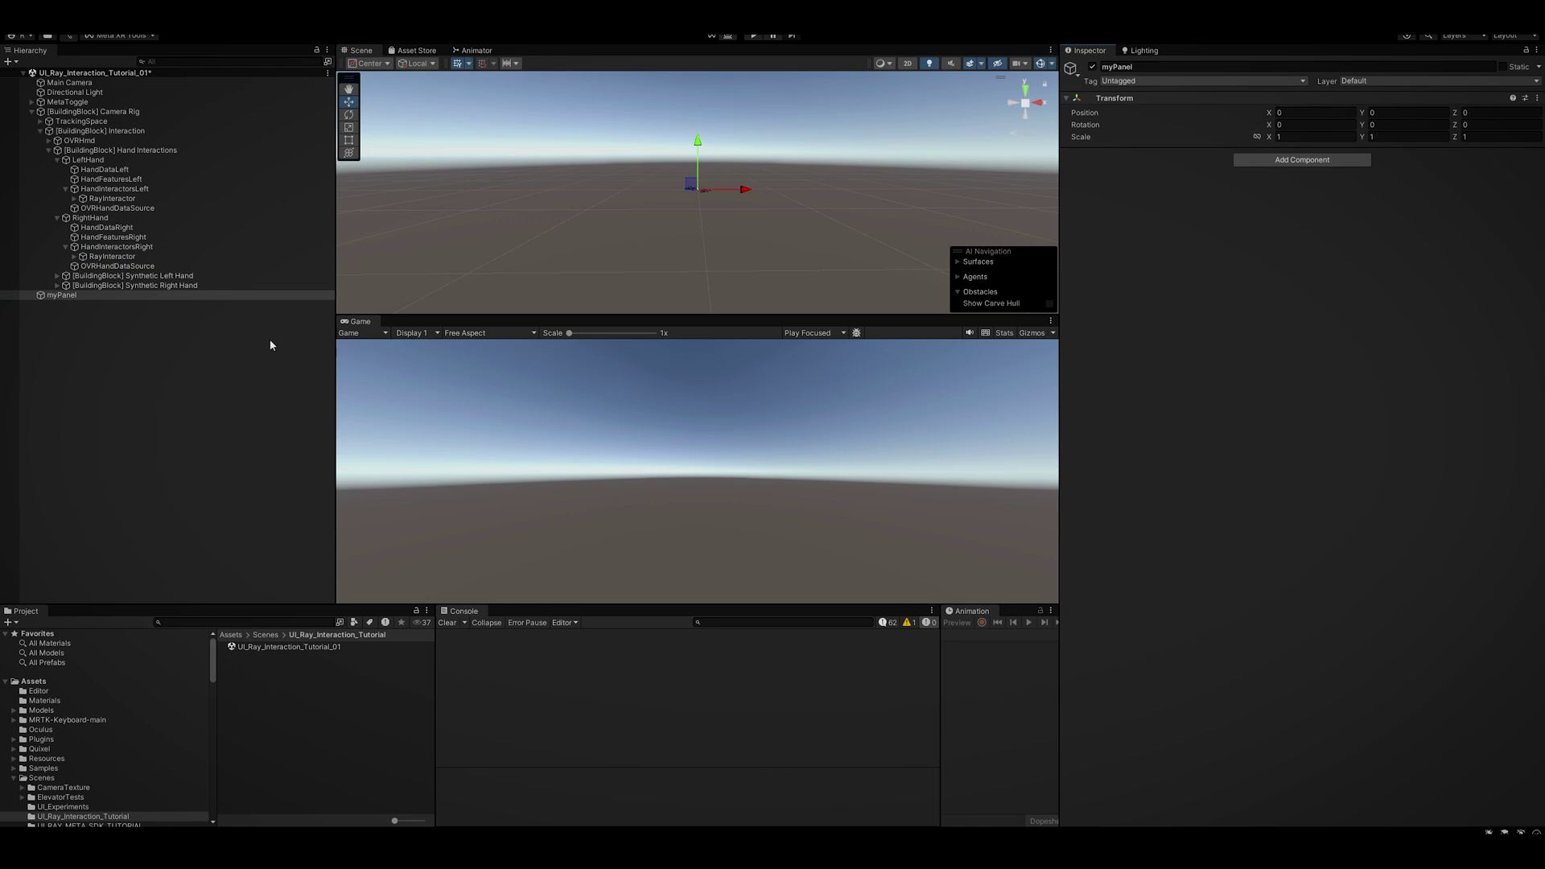
Add a UI Canvas as a child of myPanel and set its Render Mode to World Space.
right_click(62, 295)
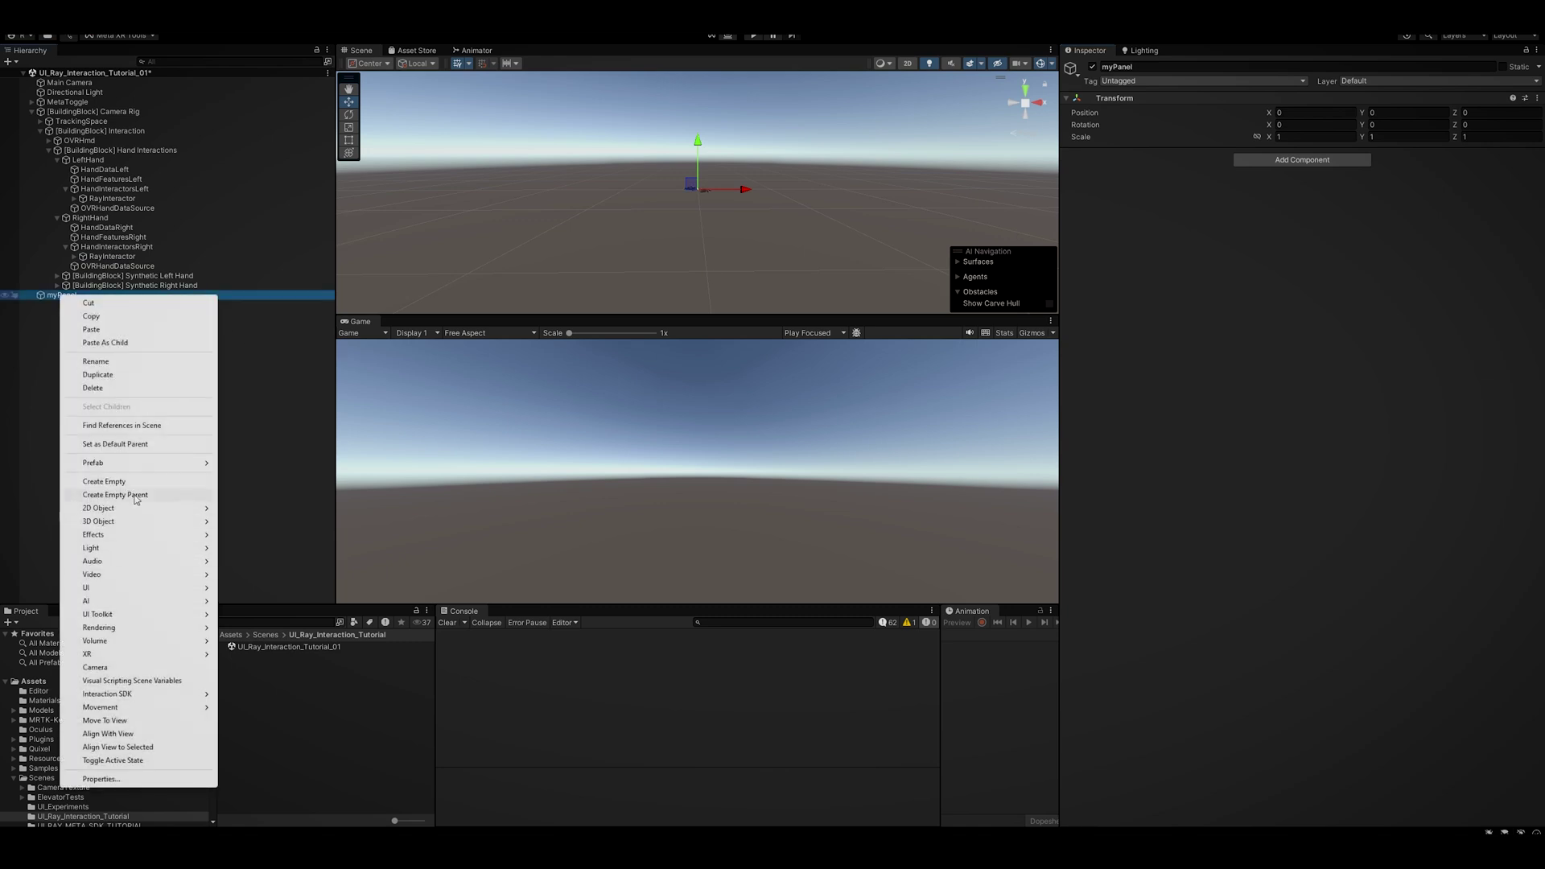
mouse_move(127, 590)
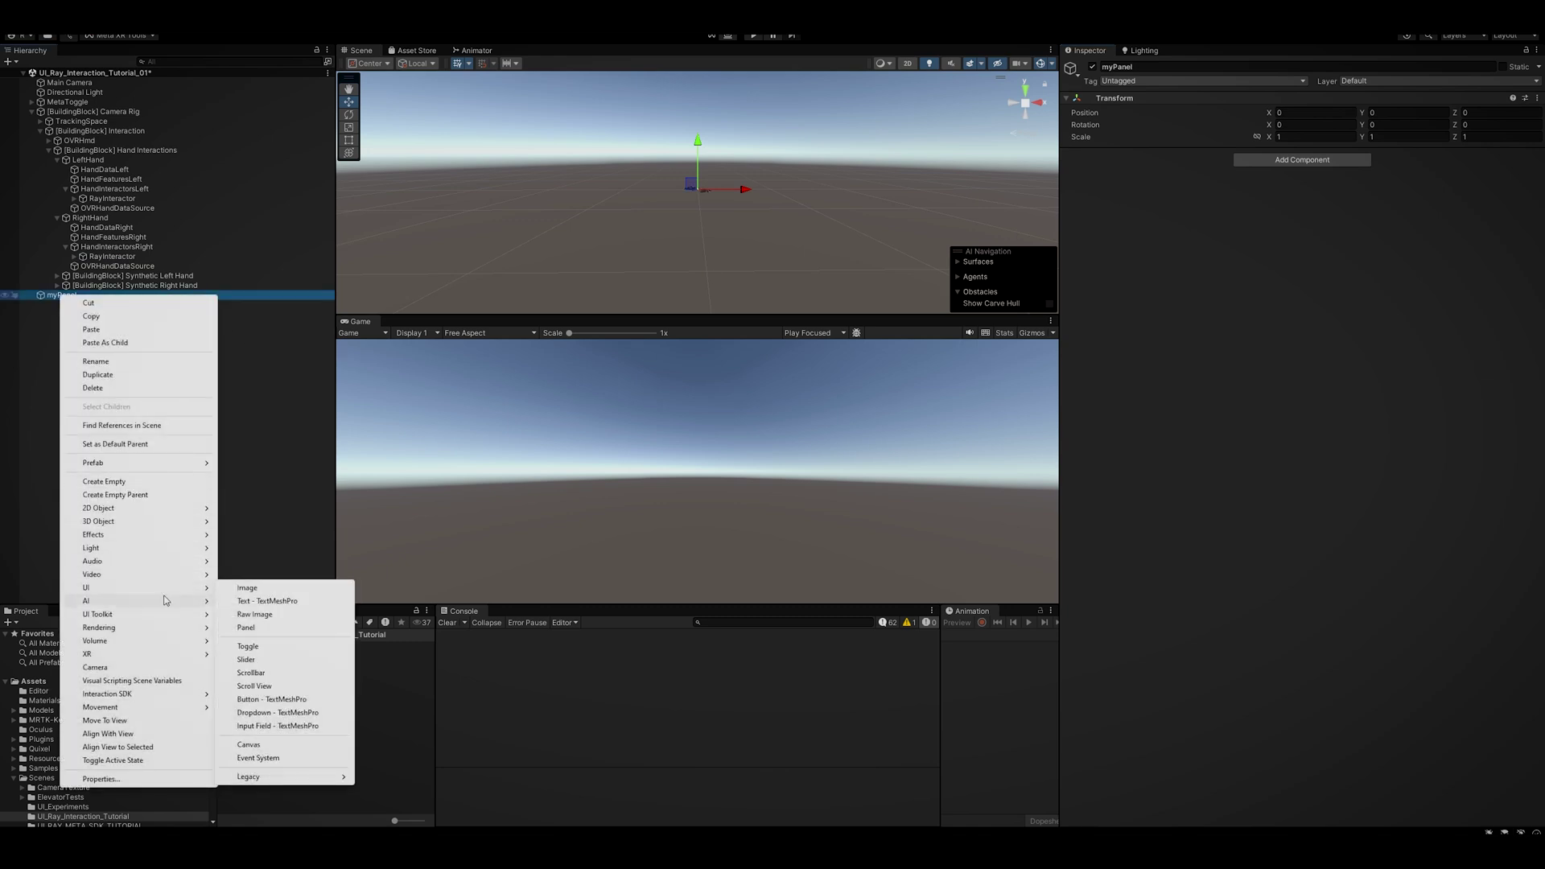
click(302, 749)
click(1282, 244)
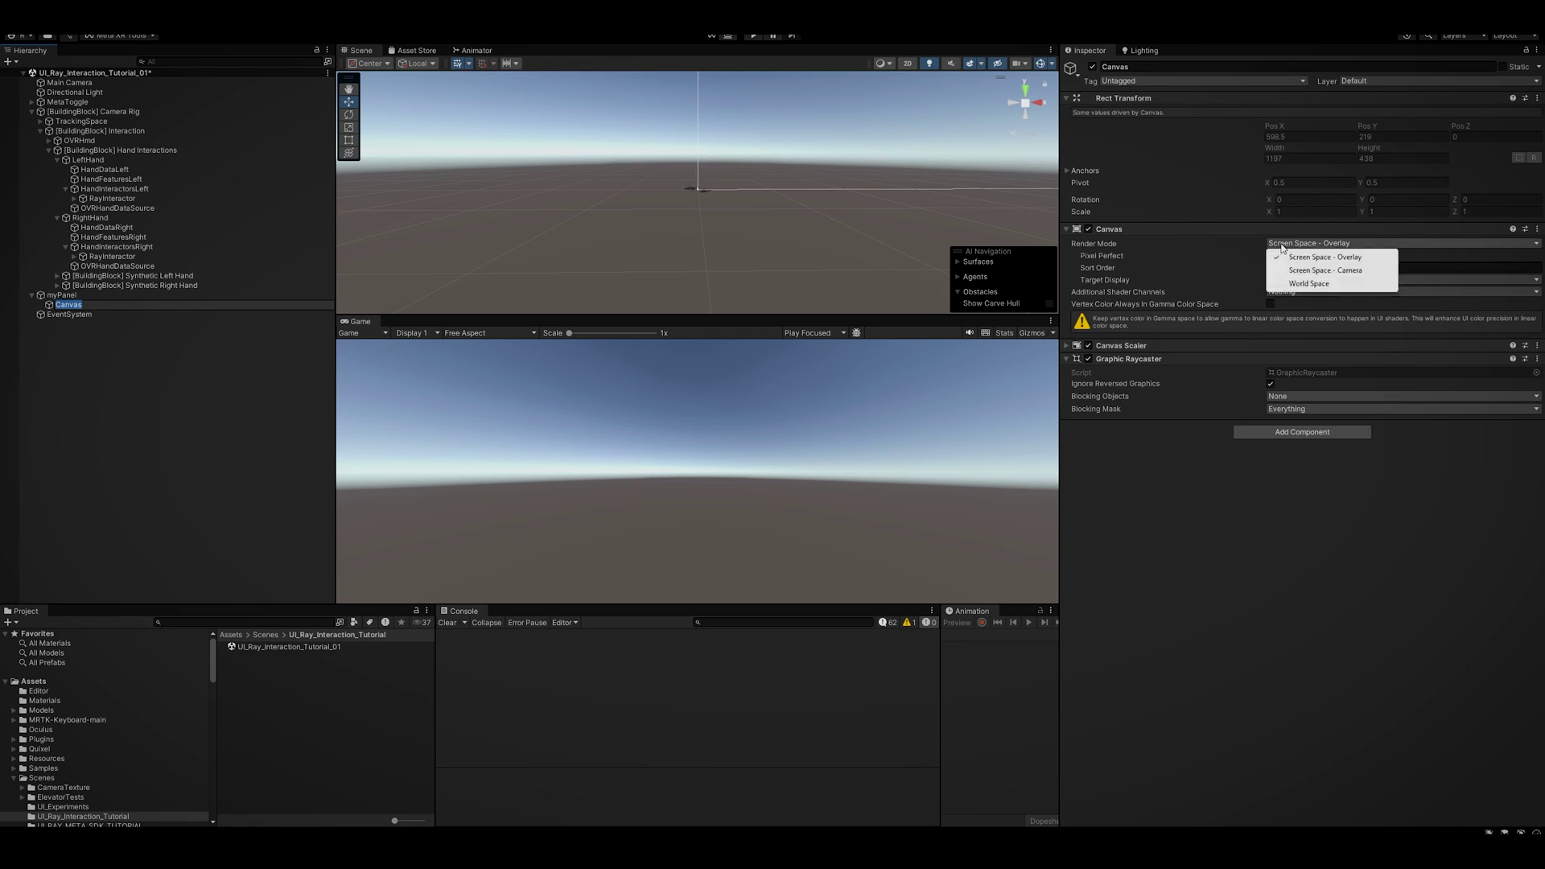
click(1308, 283)
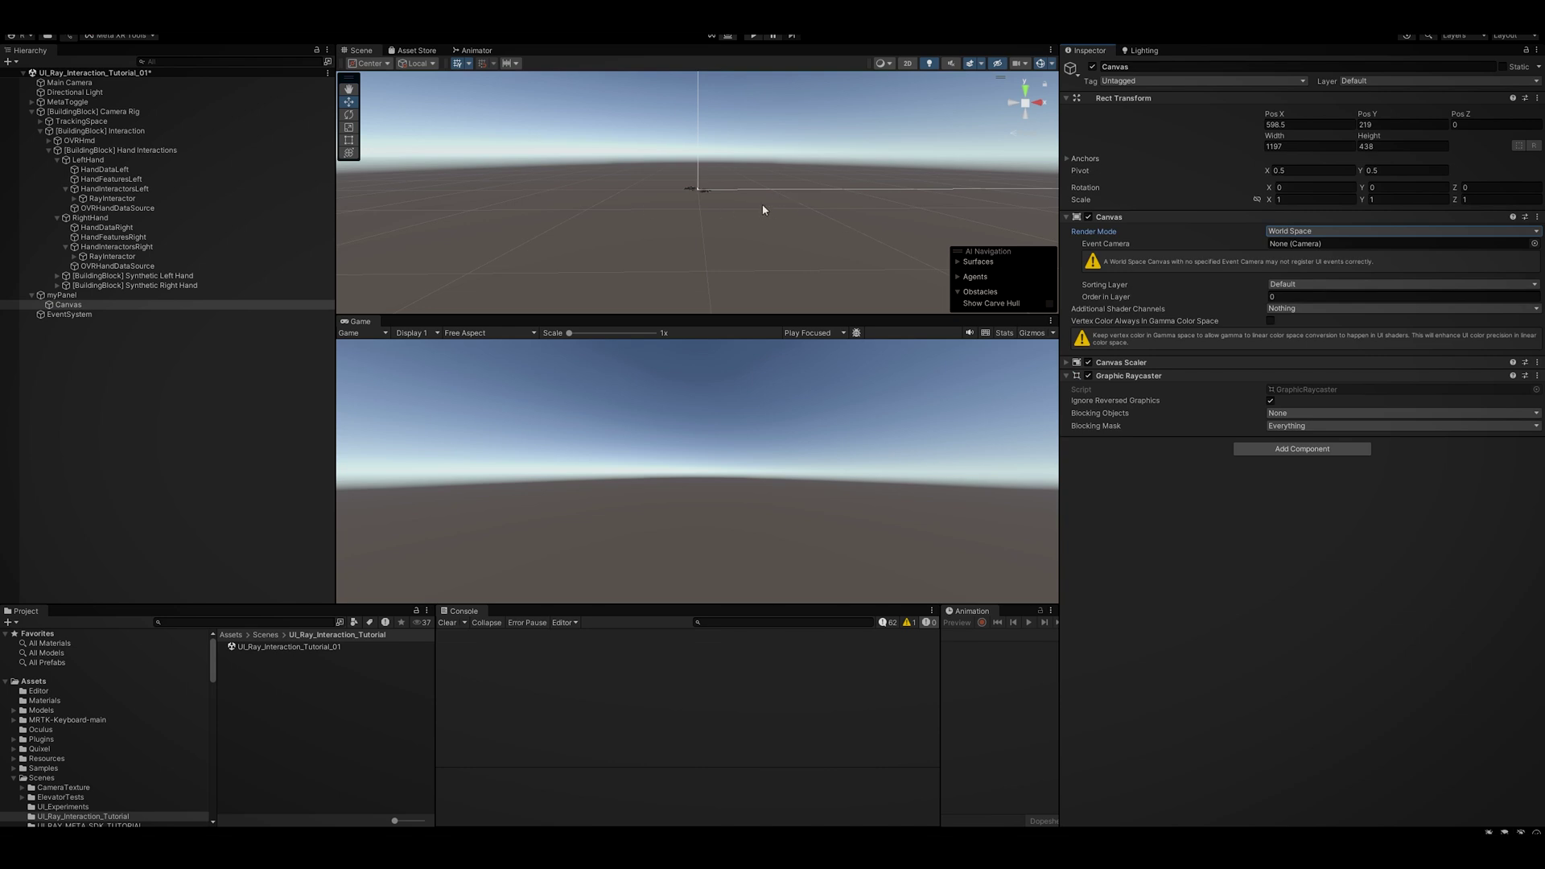
Create an empty child named Grid under the Canvas and add a Grid Layout Group component to it.
right_click(64, 305)
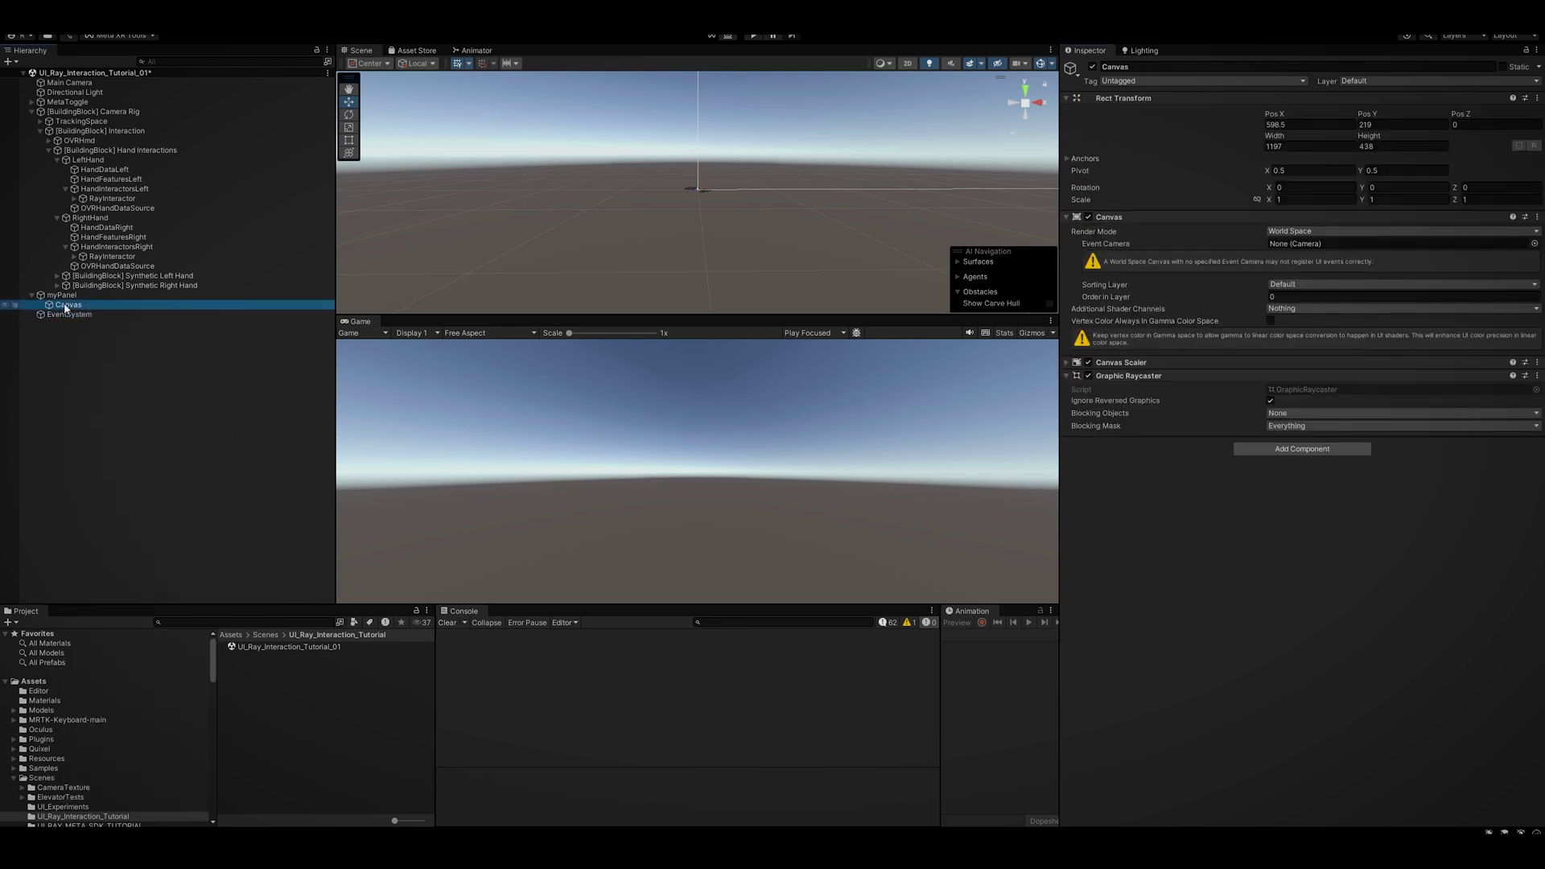
click(108, 491)
text(Grid)
key(Return)
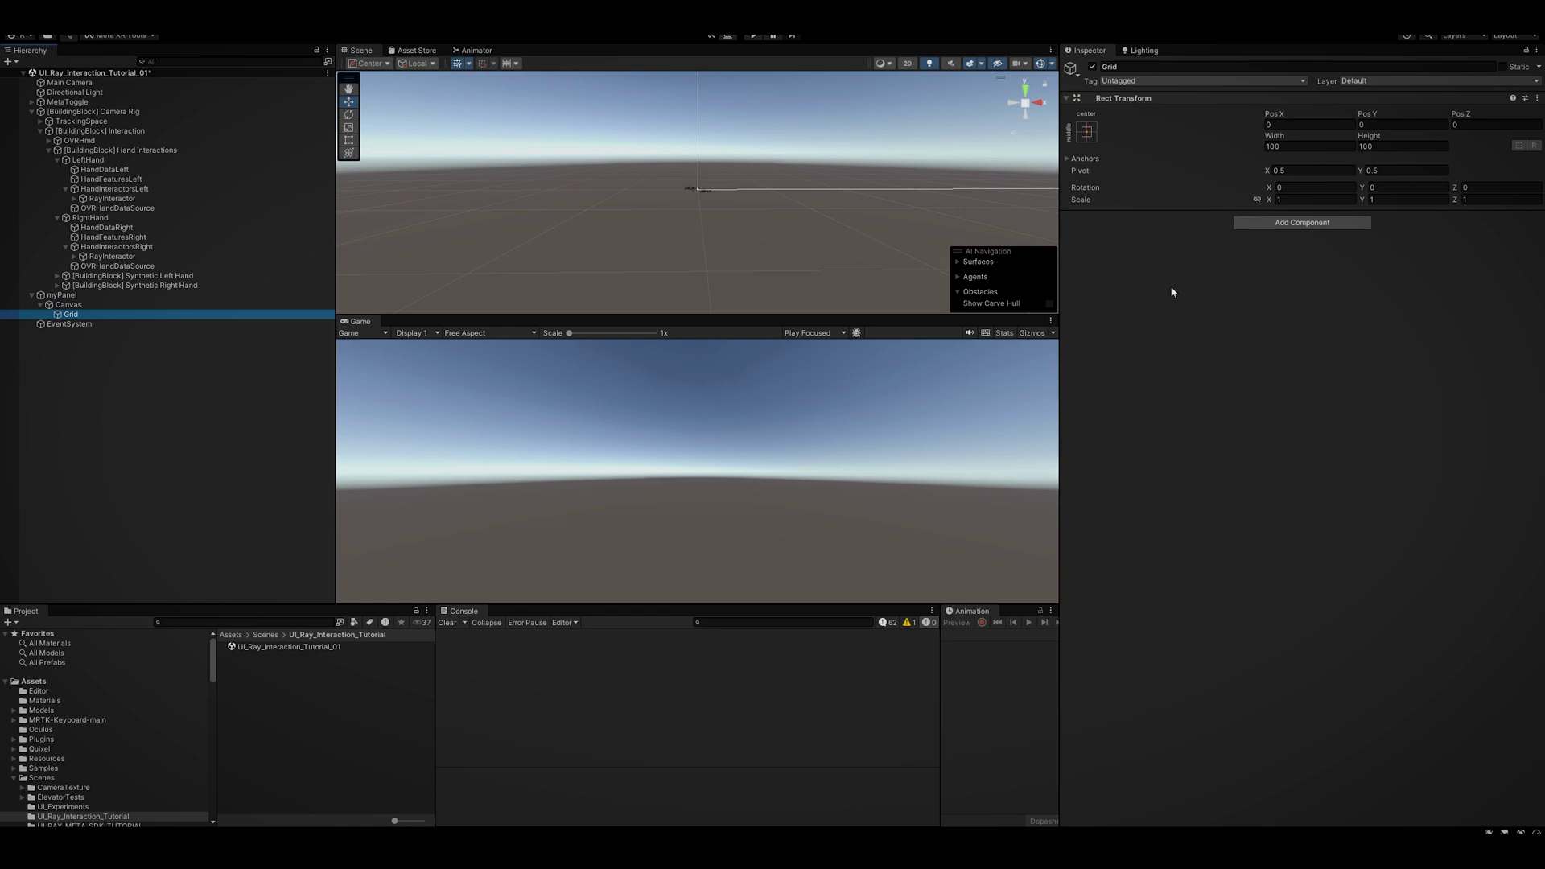
click(1258, 224)
text(grid)
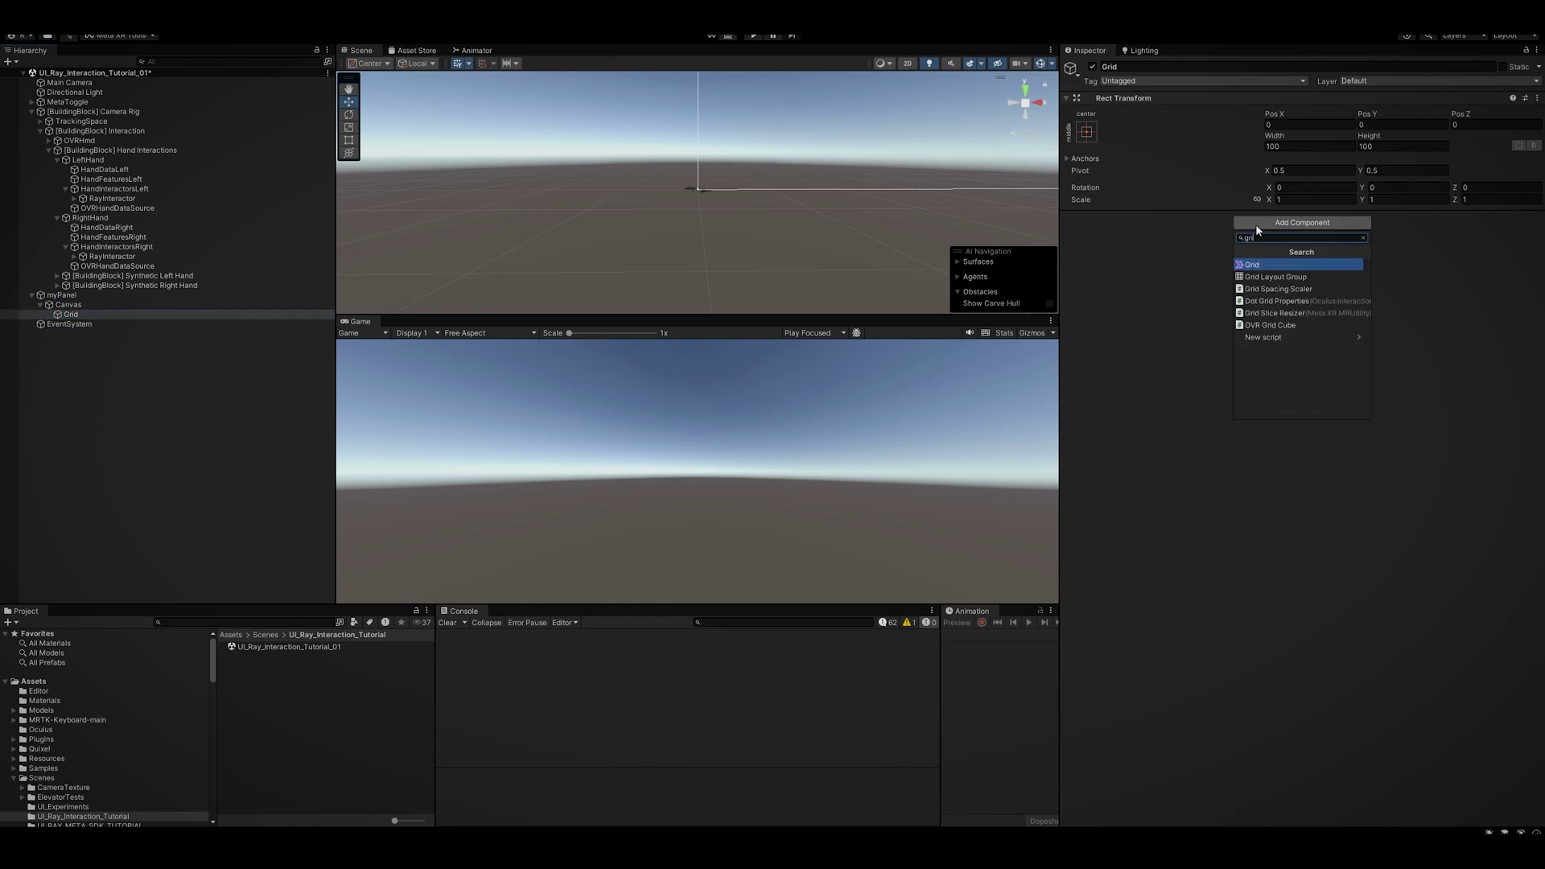
key(Down)
key(Return)
Configure the Grid Layout Group with Horizontal start axis, Middle Center child alignment and a Fixed Column Count of 3.
click(1311, 282)
click(1369, 281)
click(1360, 291)
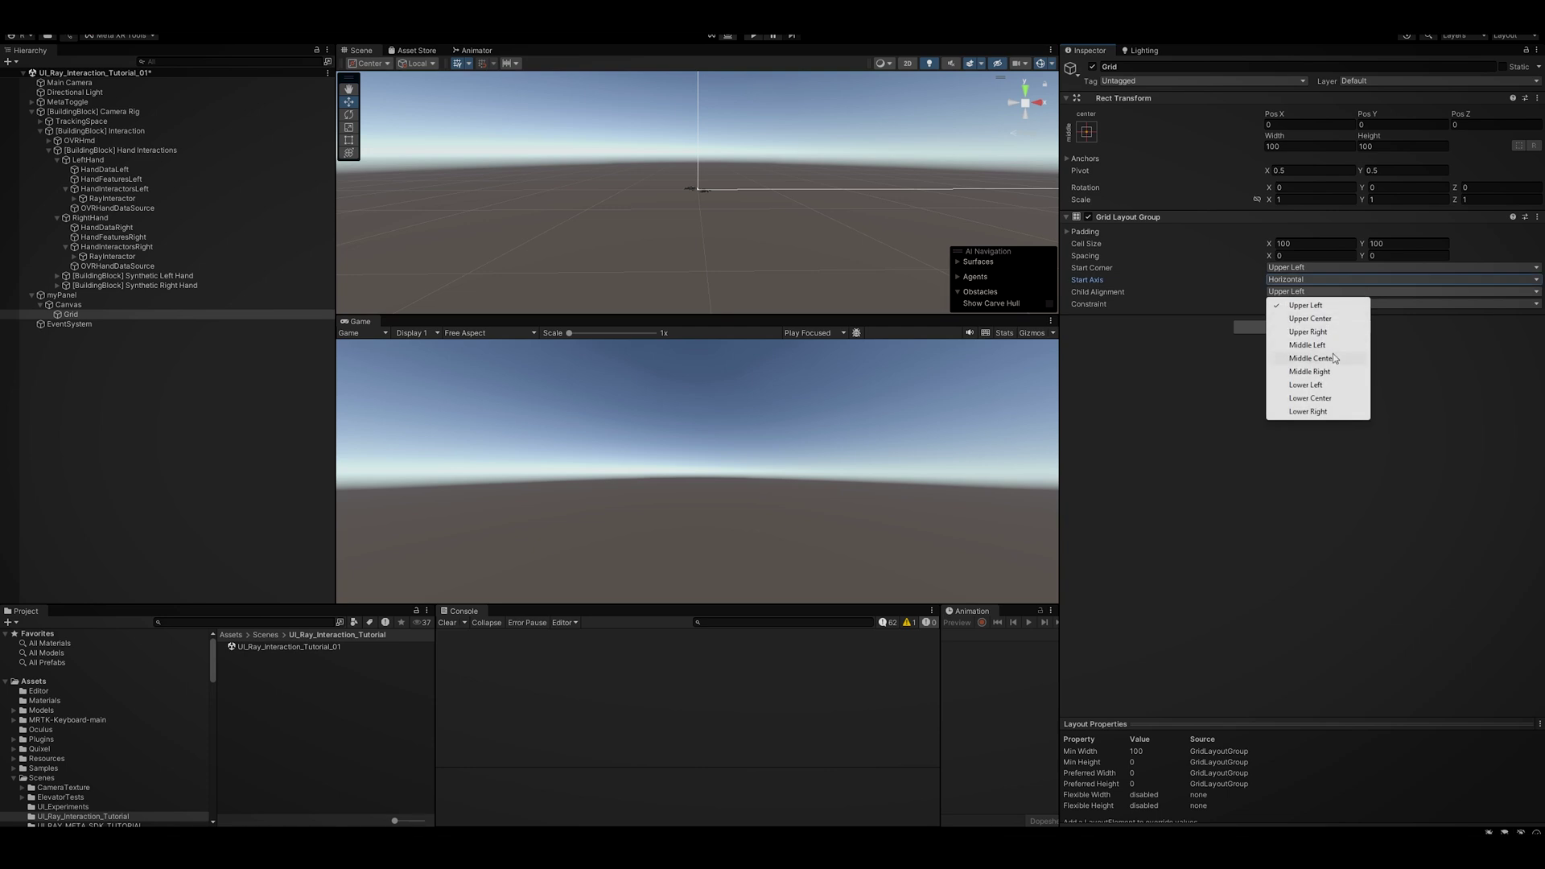
click(1333, 357)
click(1328, 304)
click(1315, 332)
click(1269, 317)
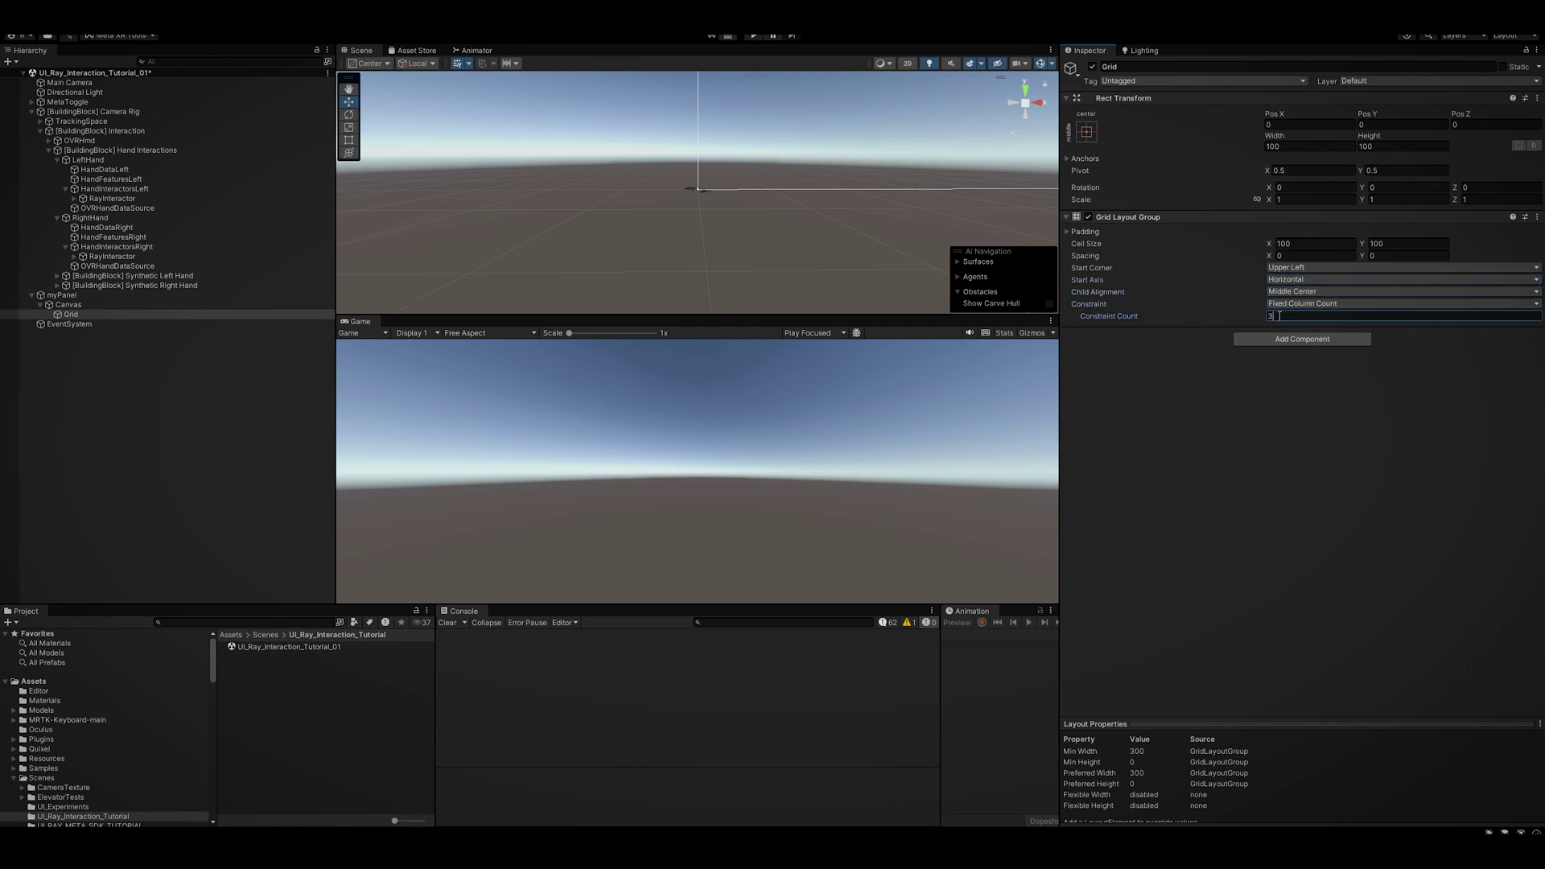
Place a copy of MetaToggle inside Grid and duplicate it five times to get six toggles.
click(73, 102)
drag(77, 105, 72, 315)
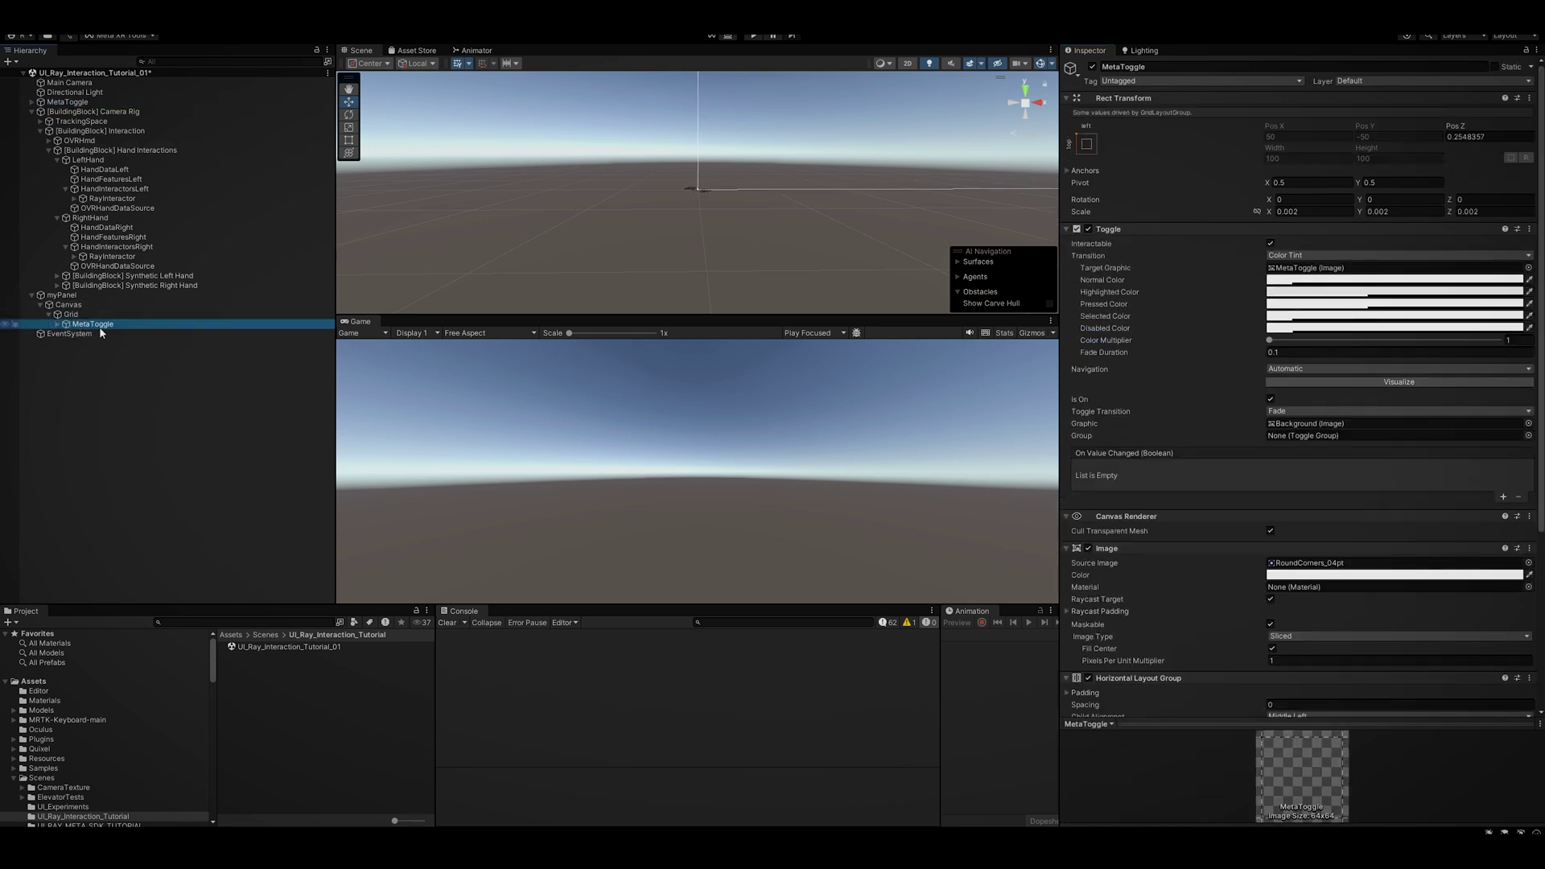
key(ctrl+d)
key(ctrl+d)
key(ctrl+d)
key(ctrl+d)
key(ctrl+d)
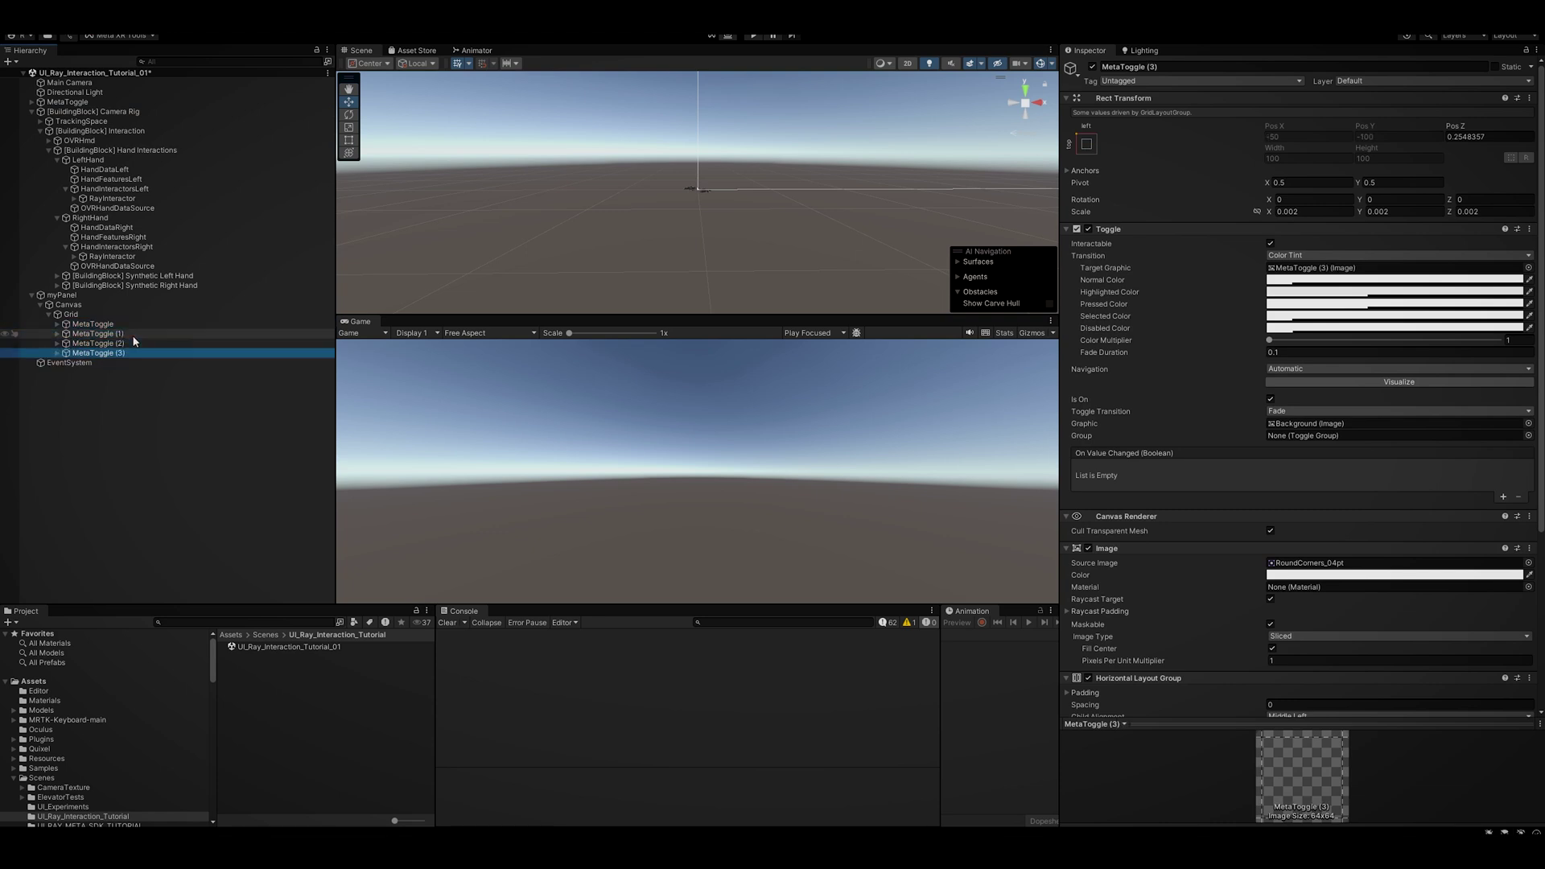
Set the scale of all six MetaToggles in Grid to 1 on the X, Y and Z axes.
click(92, 324)
shift+click(97, 372)
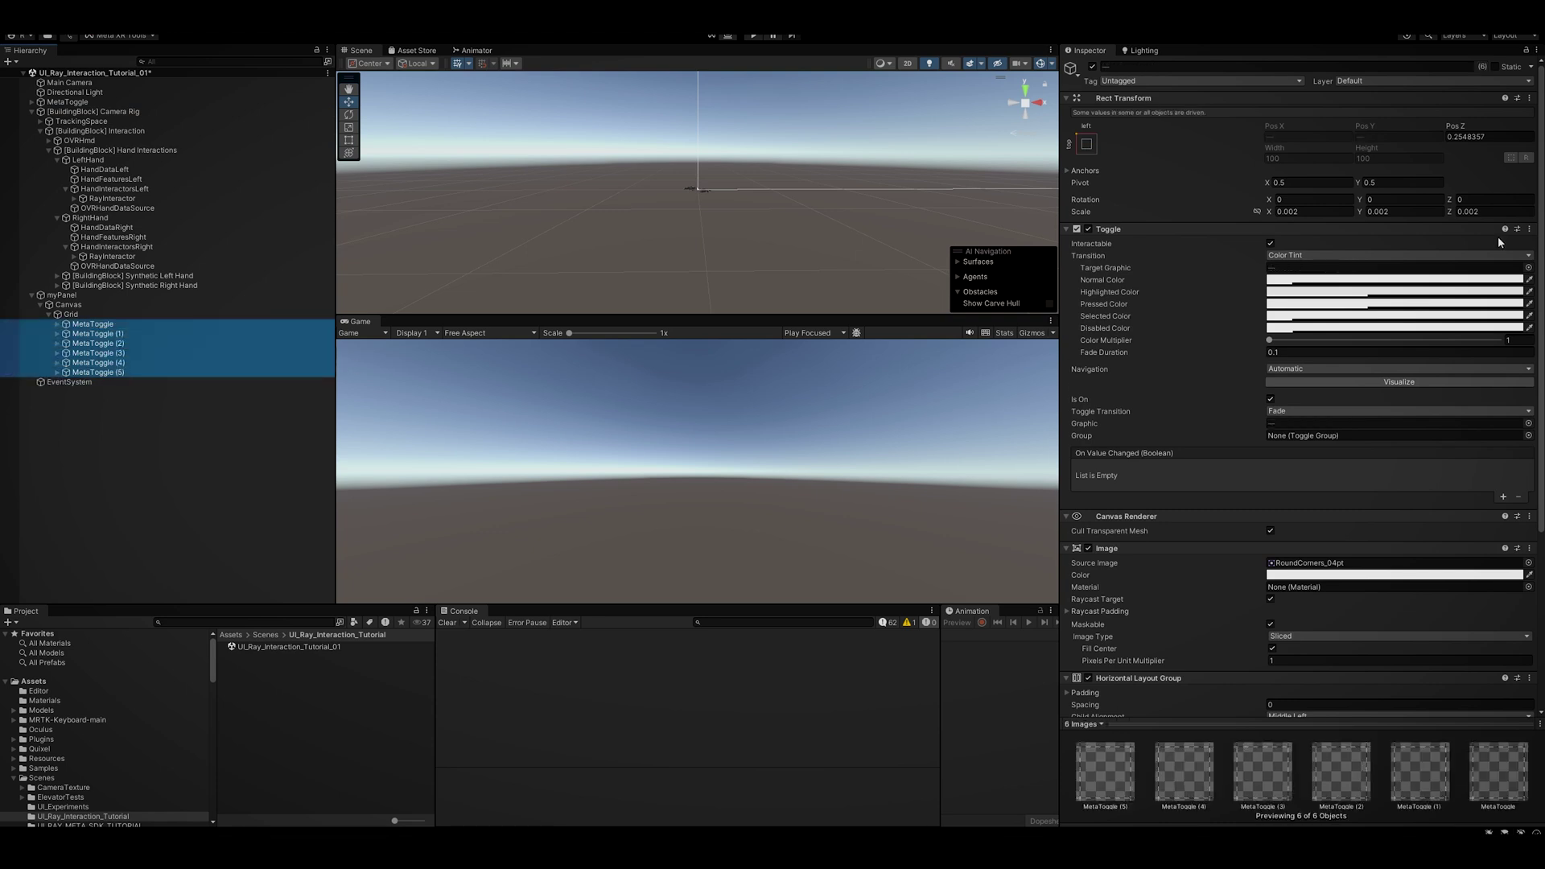
drag(1326, 210, 1276, 211)
text(1)
drag(1404, 212, 1366, 212)
text(1)
drag(1489, 212, 1425, 212)
text(1)
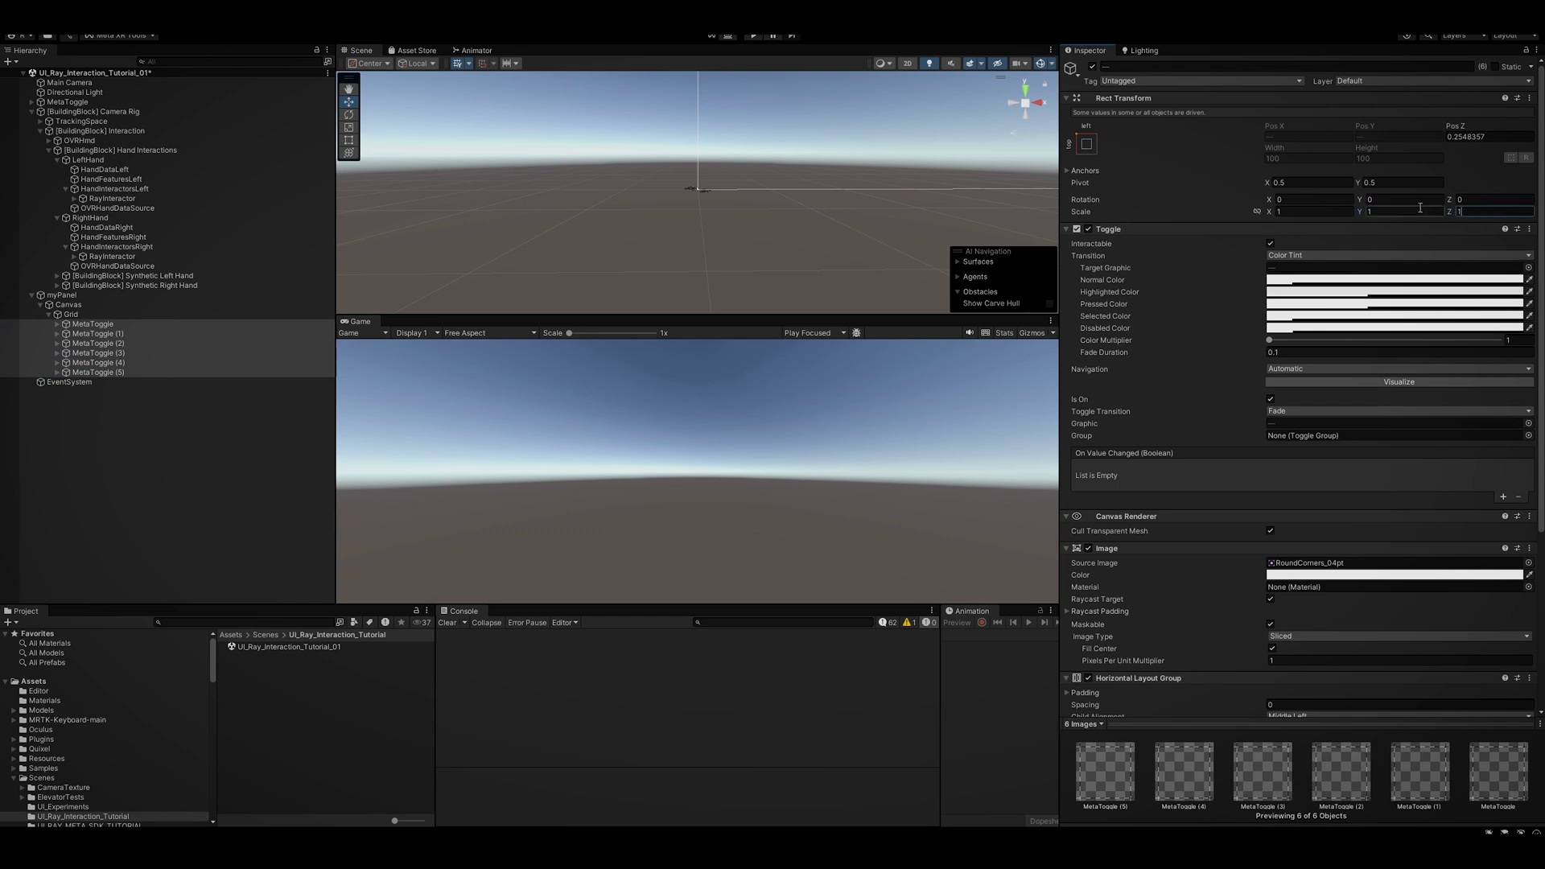
Set the Canvas's Pos X and Pos Y to 0 and its width and height to 500.
click(93, 316)
click(132, 306)
click(1302, 125)
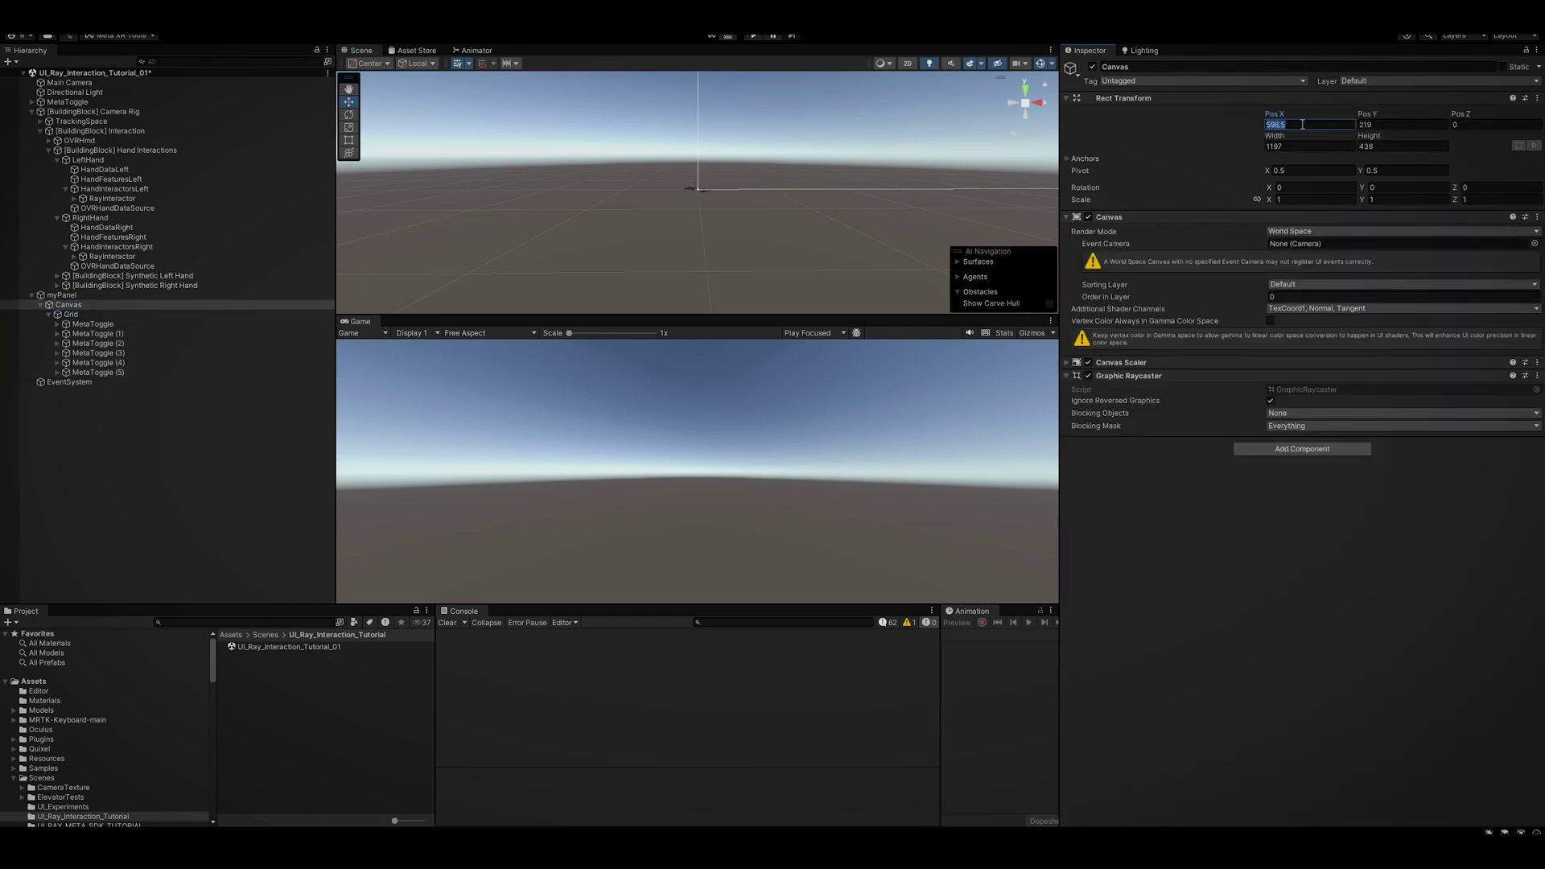
text(0)
key(Tab)
text(0)
key(Tab)
click(1302, 148)
text(500)
key(Tab)
text(500)
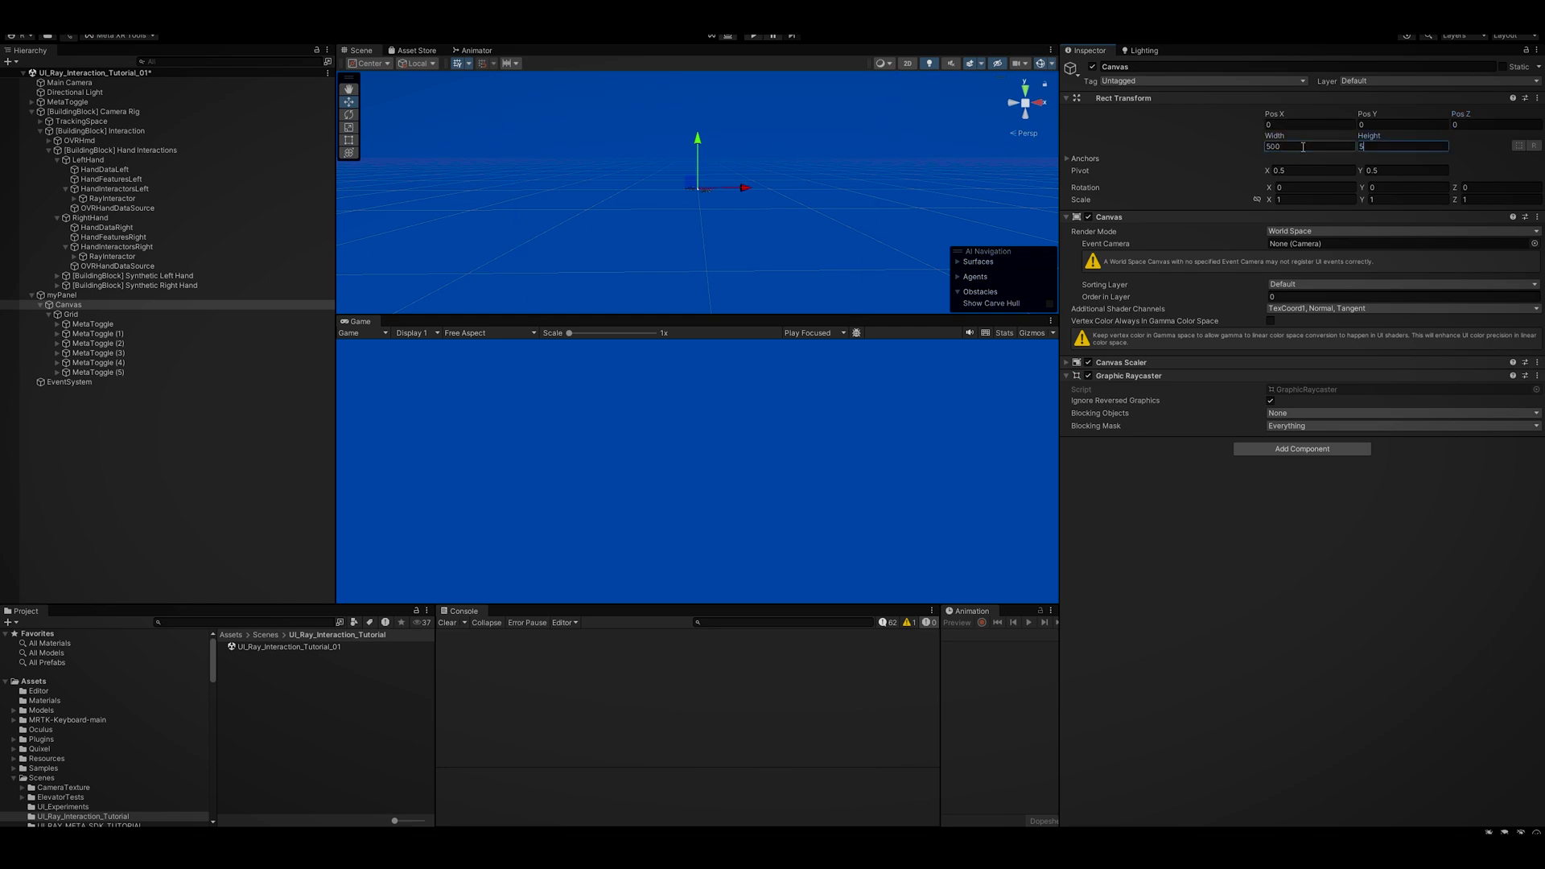
Scale the Canvas to 0.01 on all three axes and frame it in the scene view.
click(1301, 200)
double_click(68, 305)
click(1301, 200)
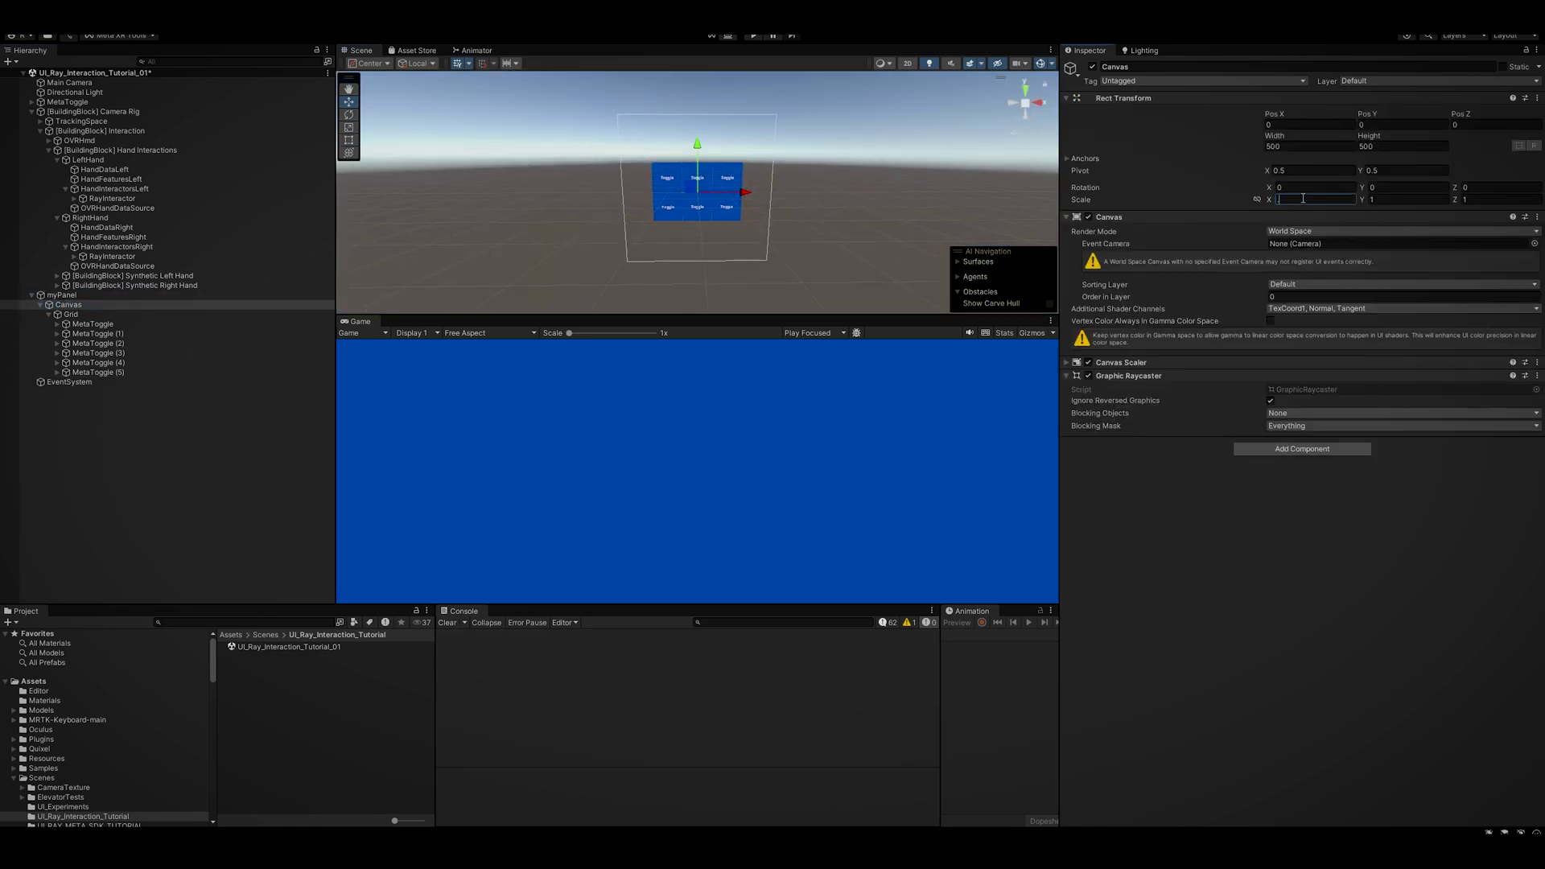
text(0.01)
key(Tab)
key(Tab)
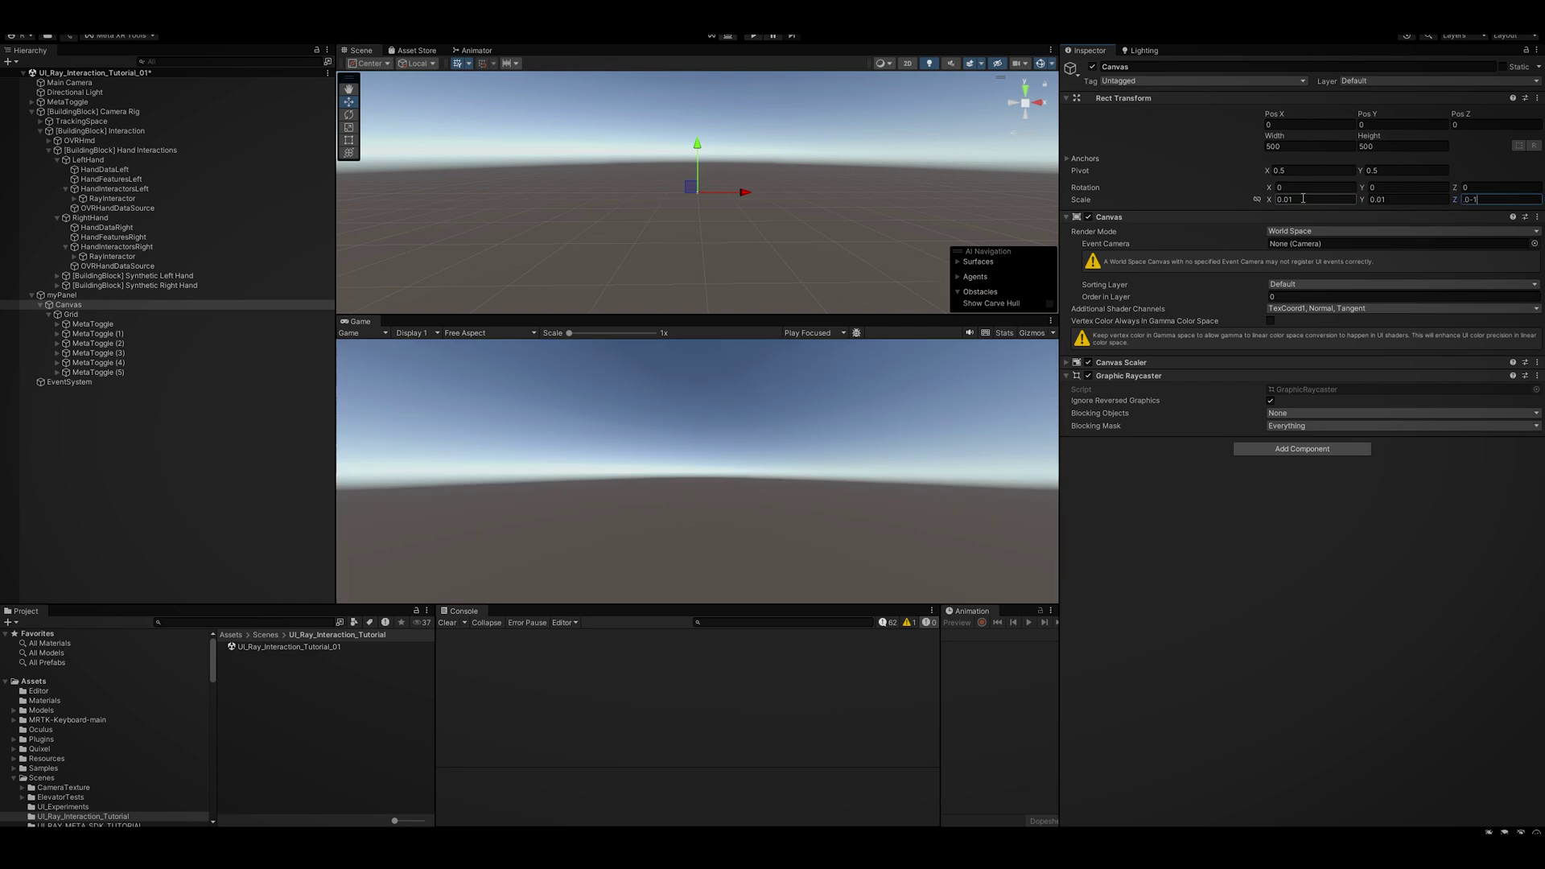
text(.01)
key(Return)
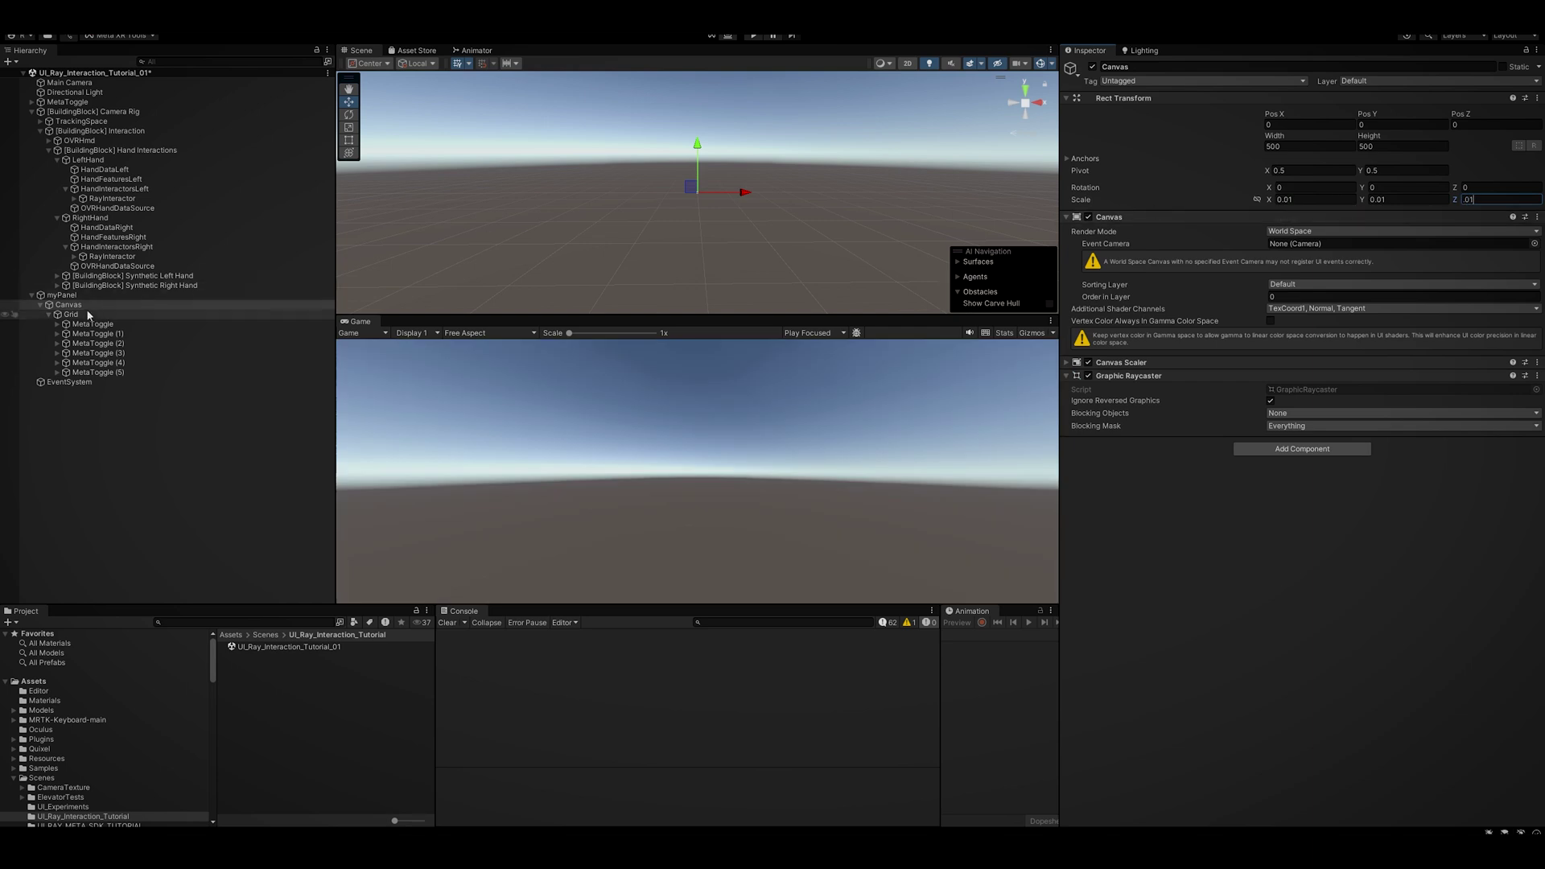
key(f)
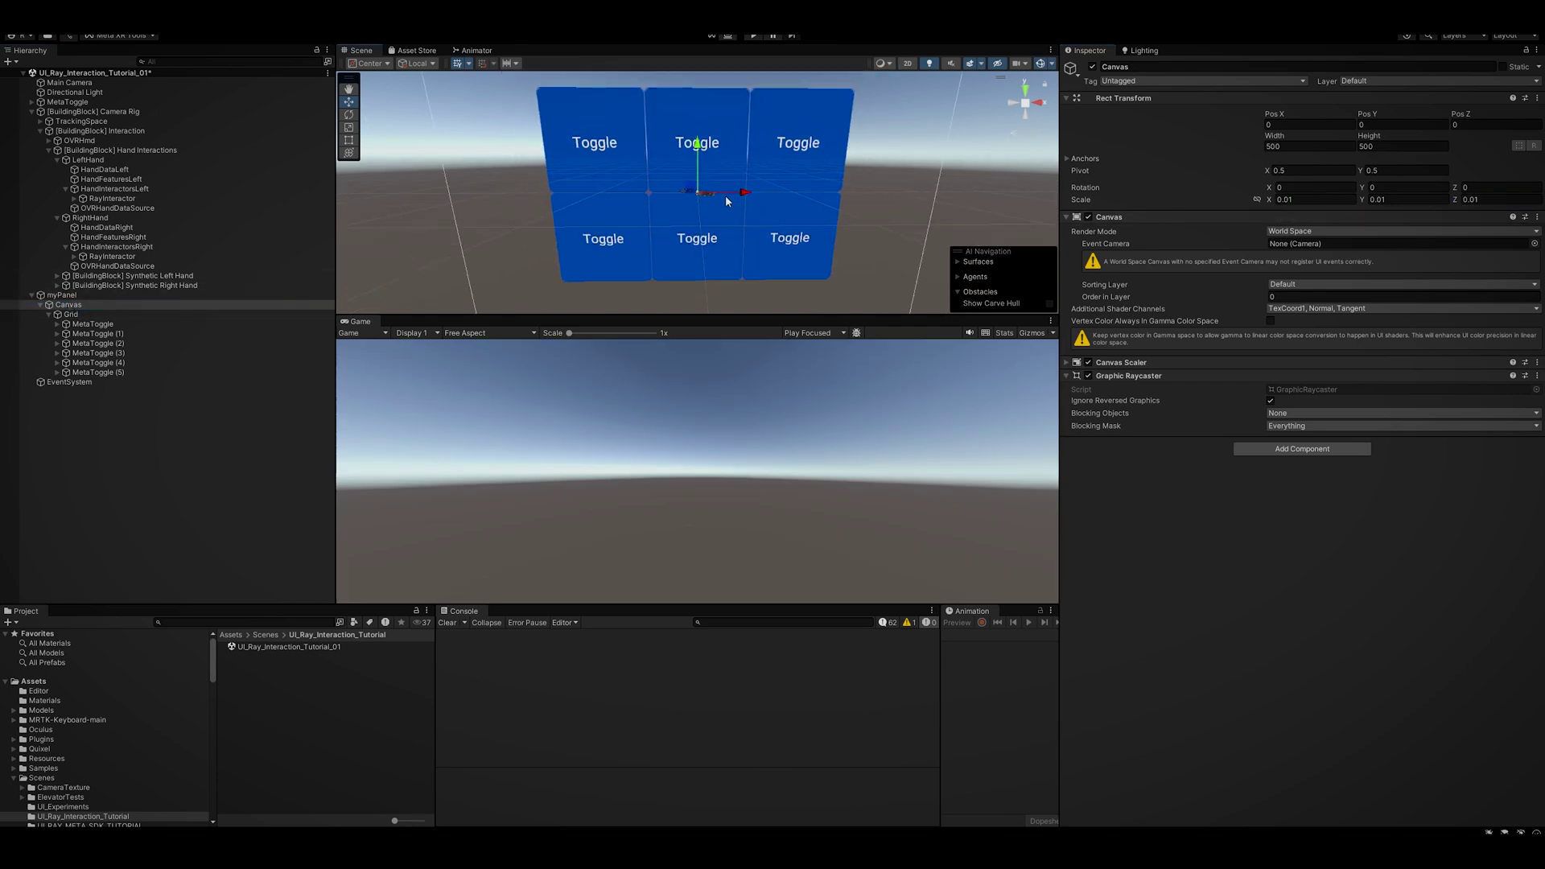
Set the Grid Layout Group's spacing to 5 in both X and Y.
click(77, 315)
click(1305, 256)
text(5)
key(Tab)
text(5)
key(Tab)
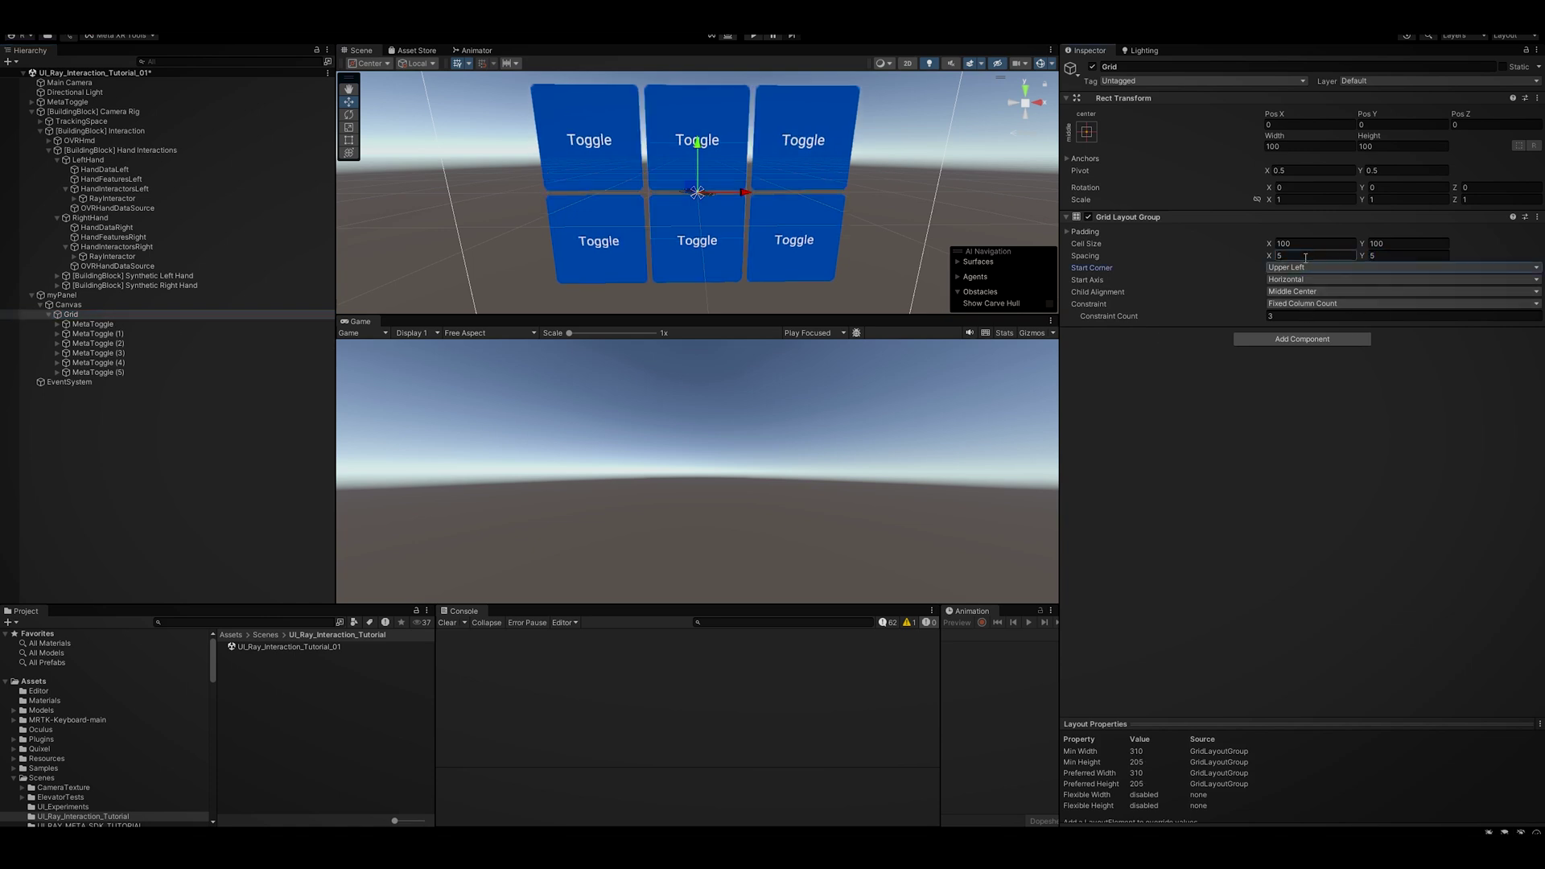
Examine the toggles inside Grid one after another and view the toggle layout from an angle.
click(67, 315)
click(86, 325)
key(Down)
key(Down)
key(Down)
key(Down)
key(Down)
alt+drag(718, 206, 852, 177)
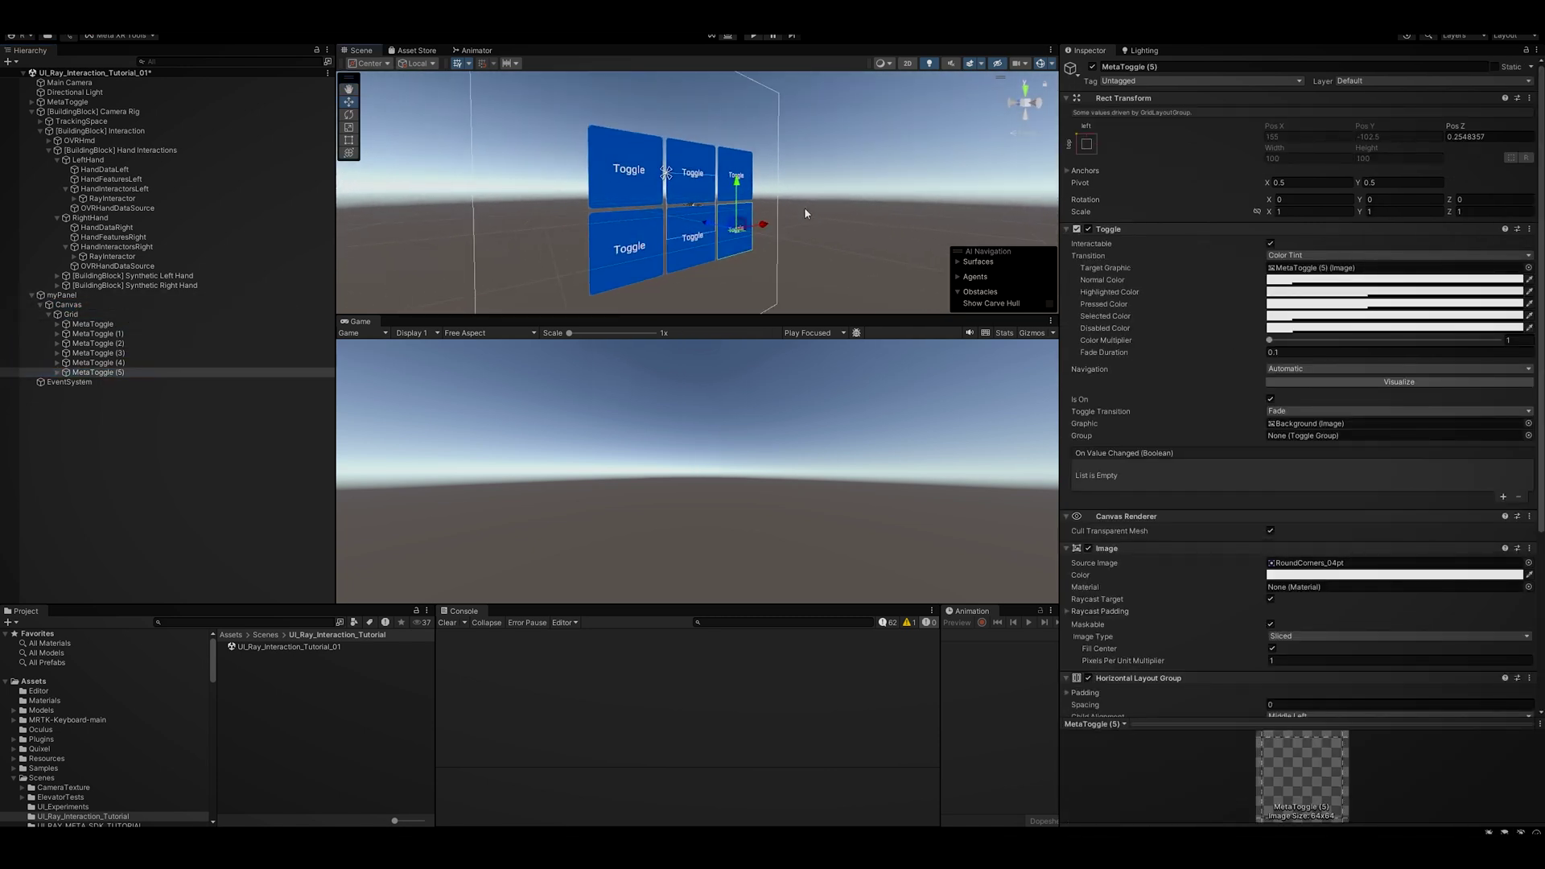
Remove the Standalone Input Module component from the EventSystem.
click(81, 383)
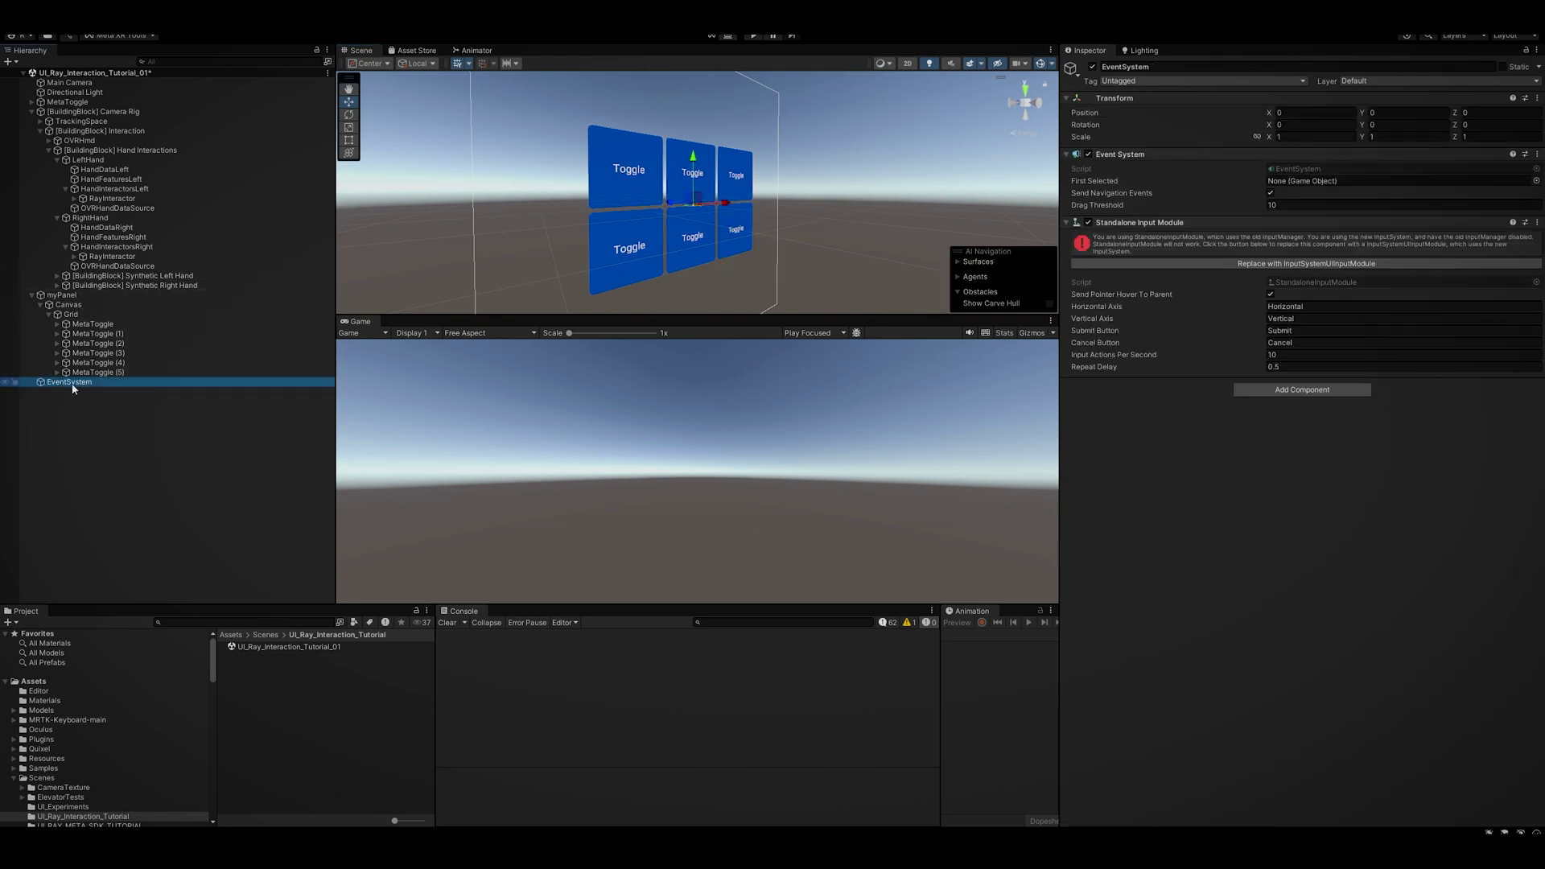
click(1536, 223)
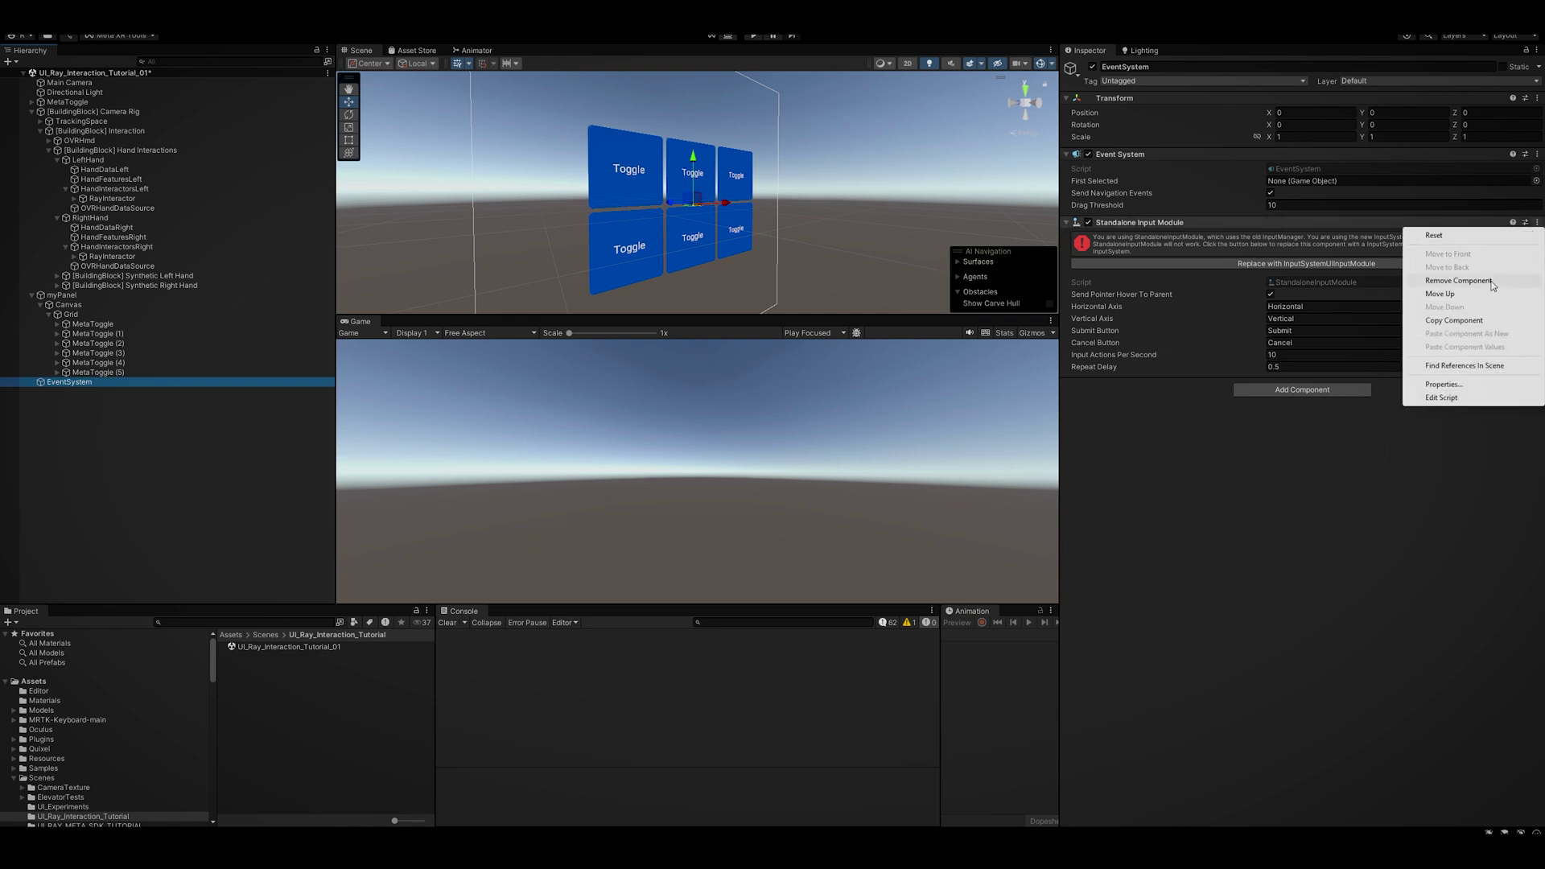
click(1458, 280)
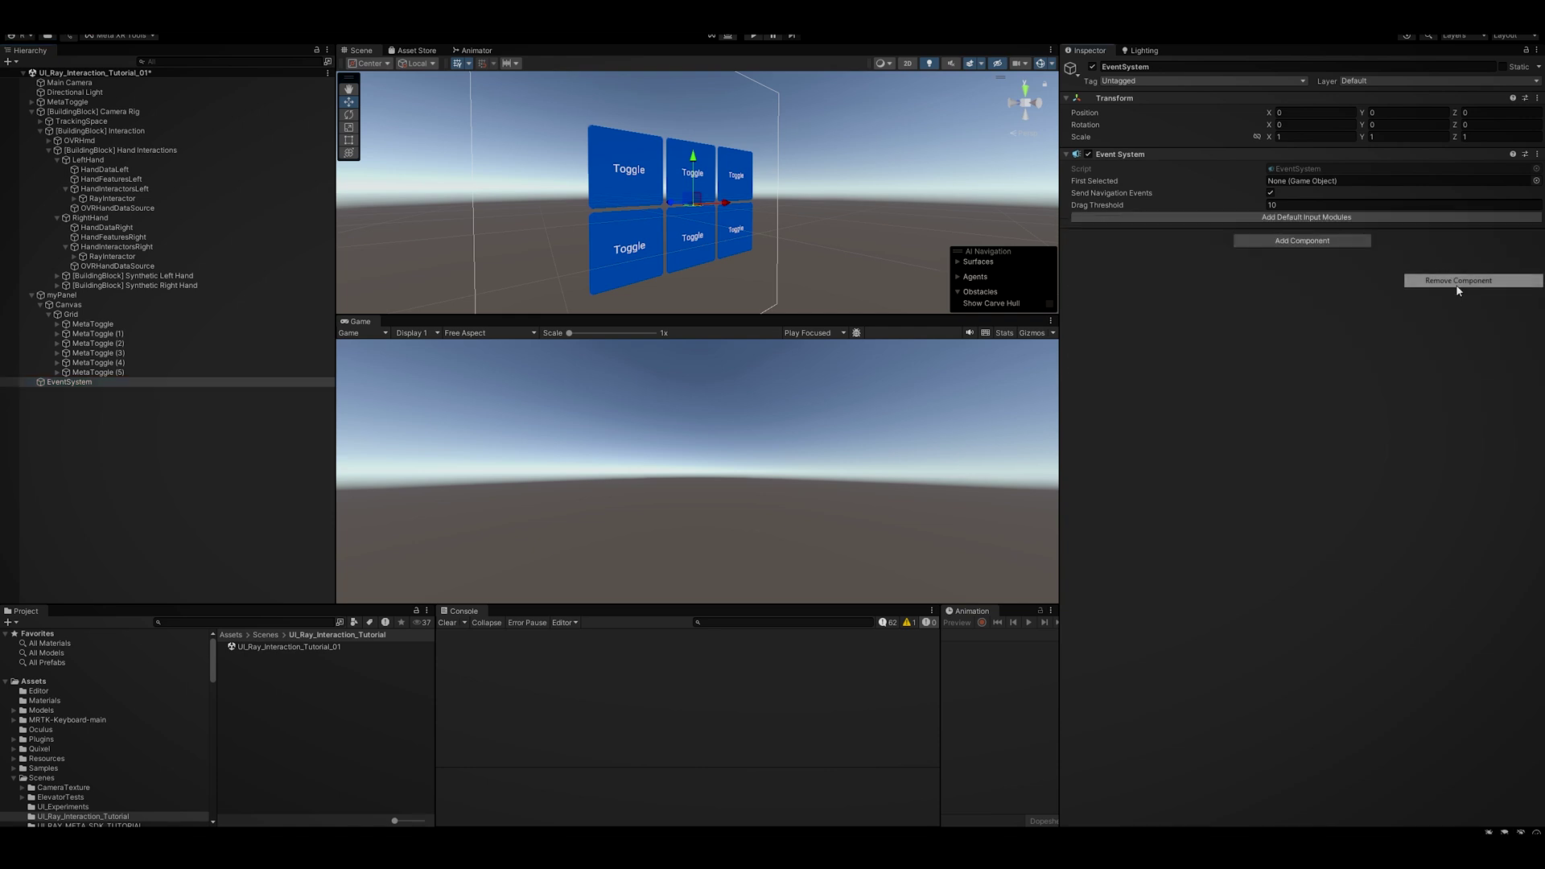
Add a Pointable Canvas Module component to the EventSystem.
click(1333, 243)
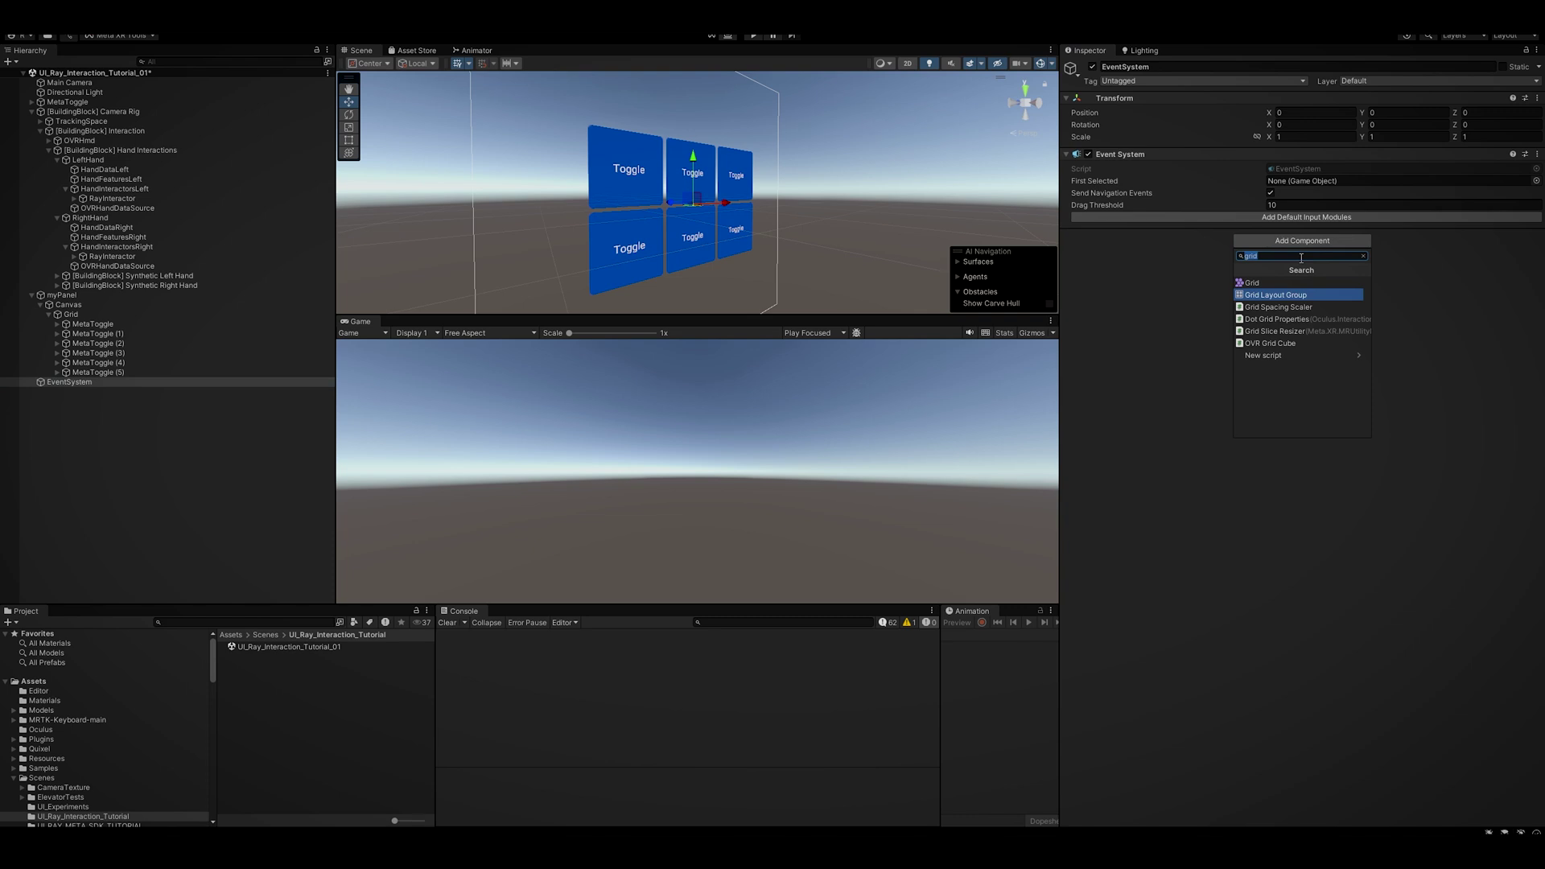
text(pointa)
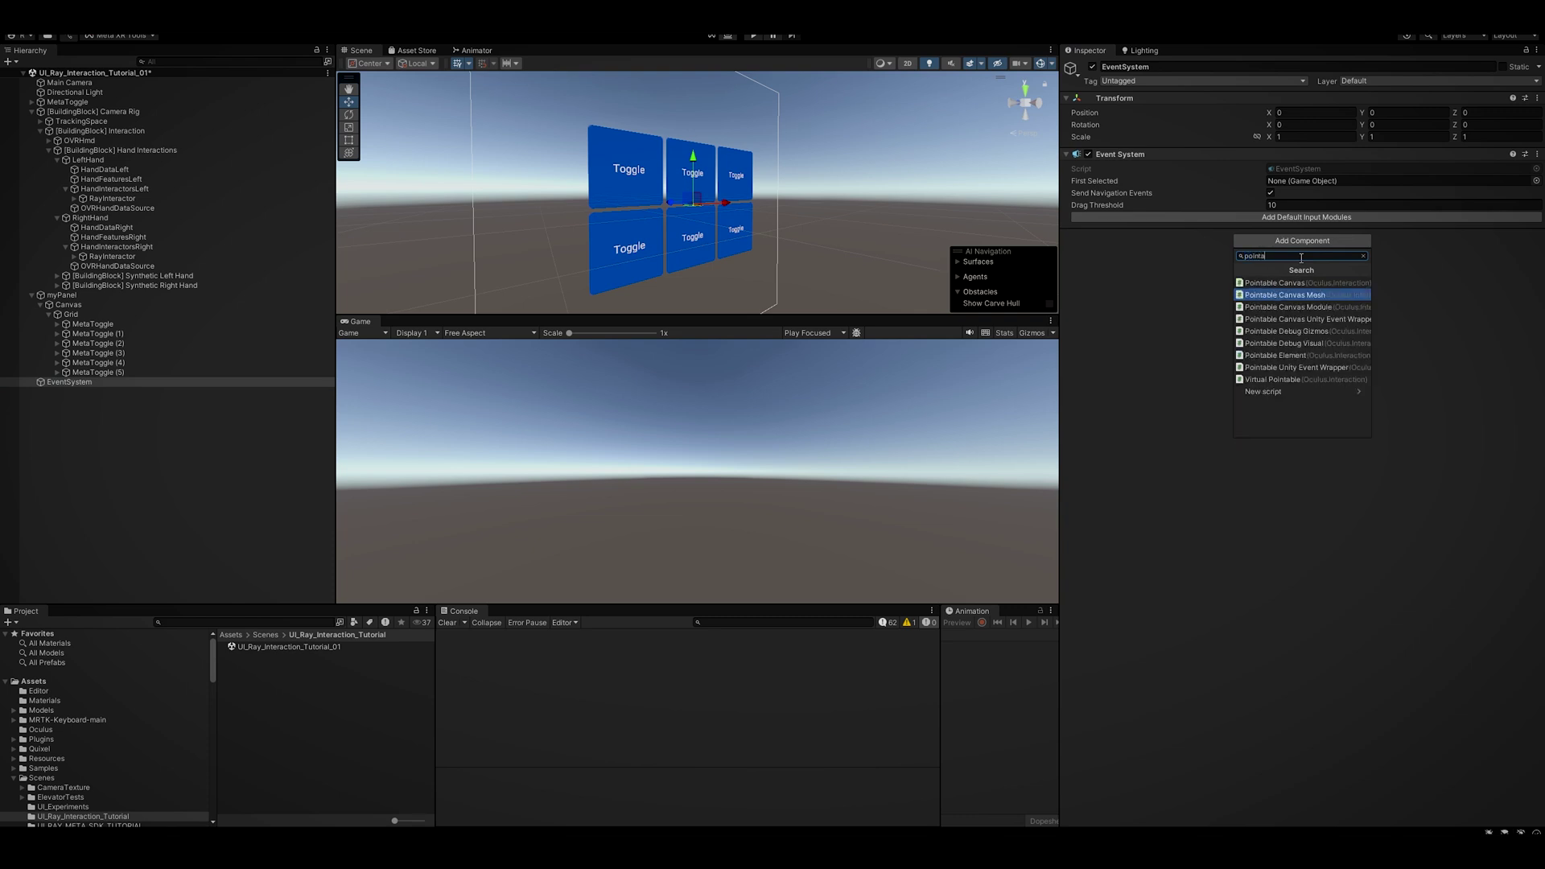
key(Down)
key(Return)
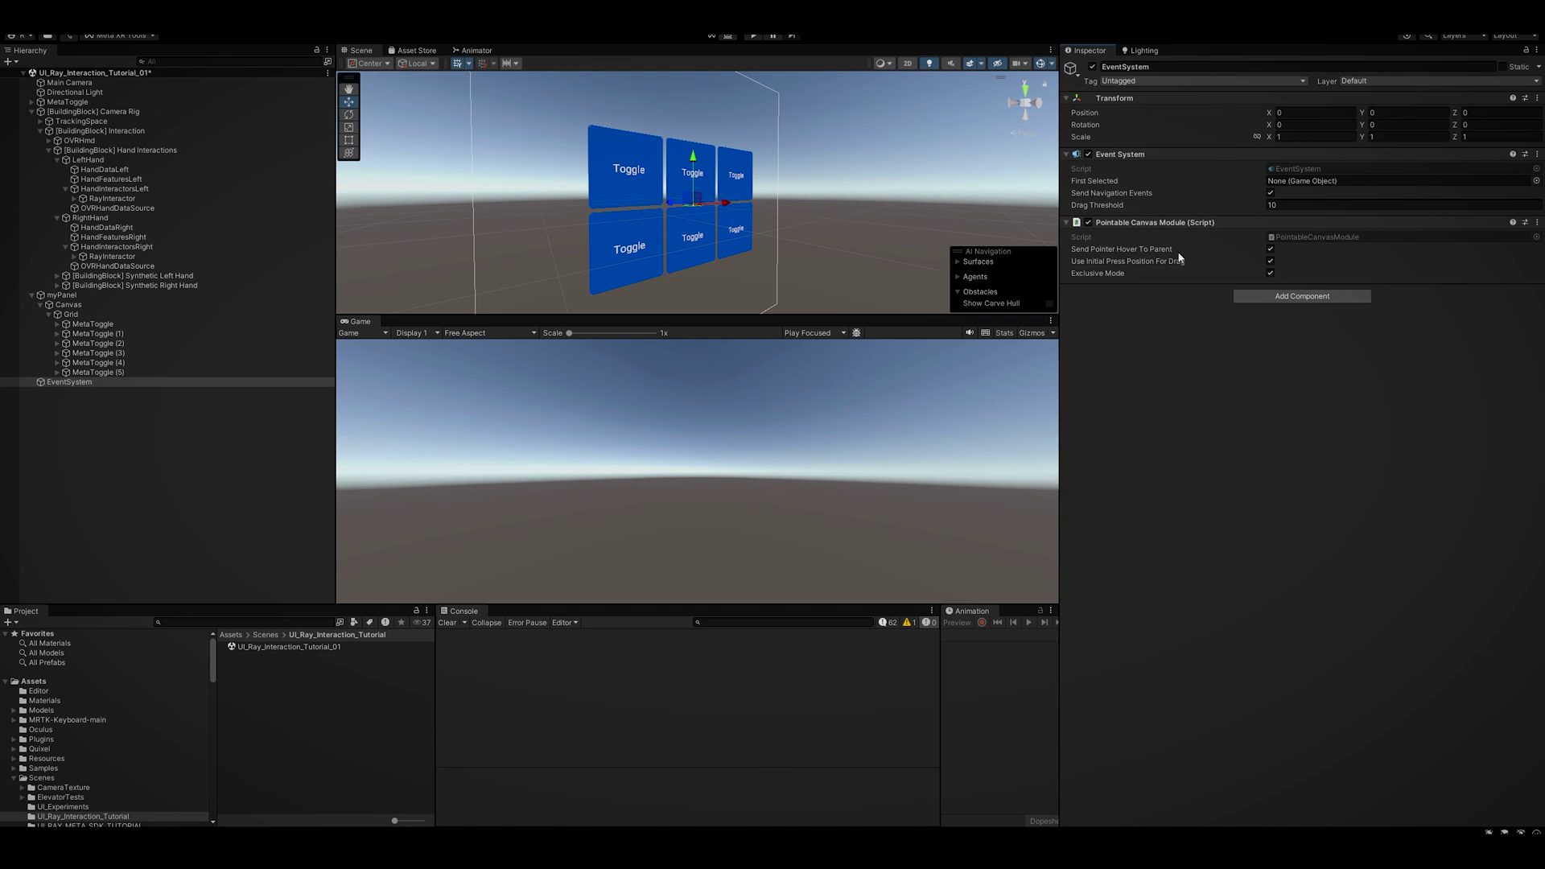
Add a Pointable Canvas component to the Canvas and assign the Canvas itself as its canvas reference.
click(83, 304)
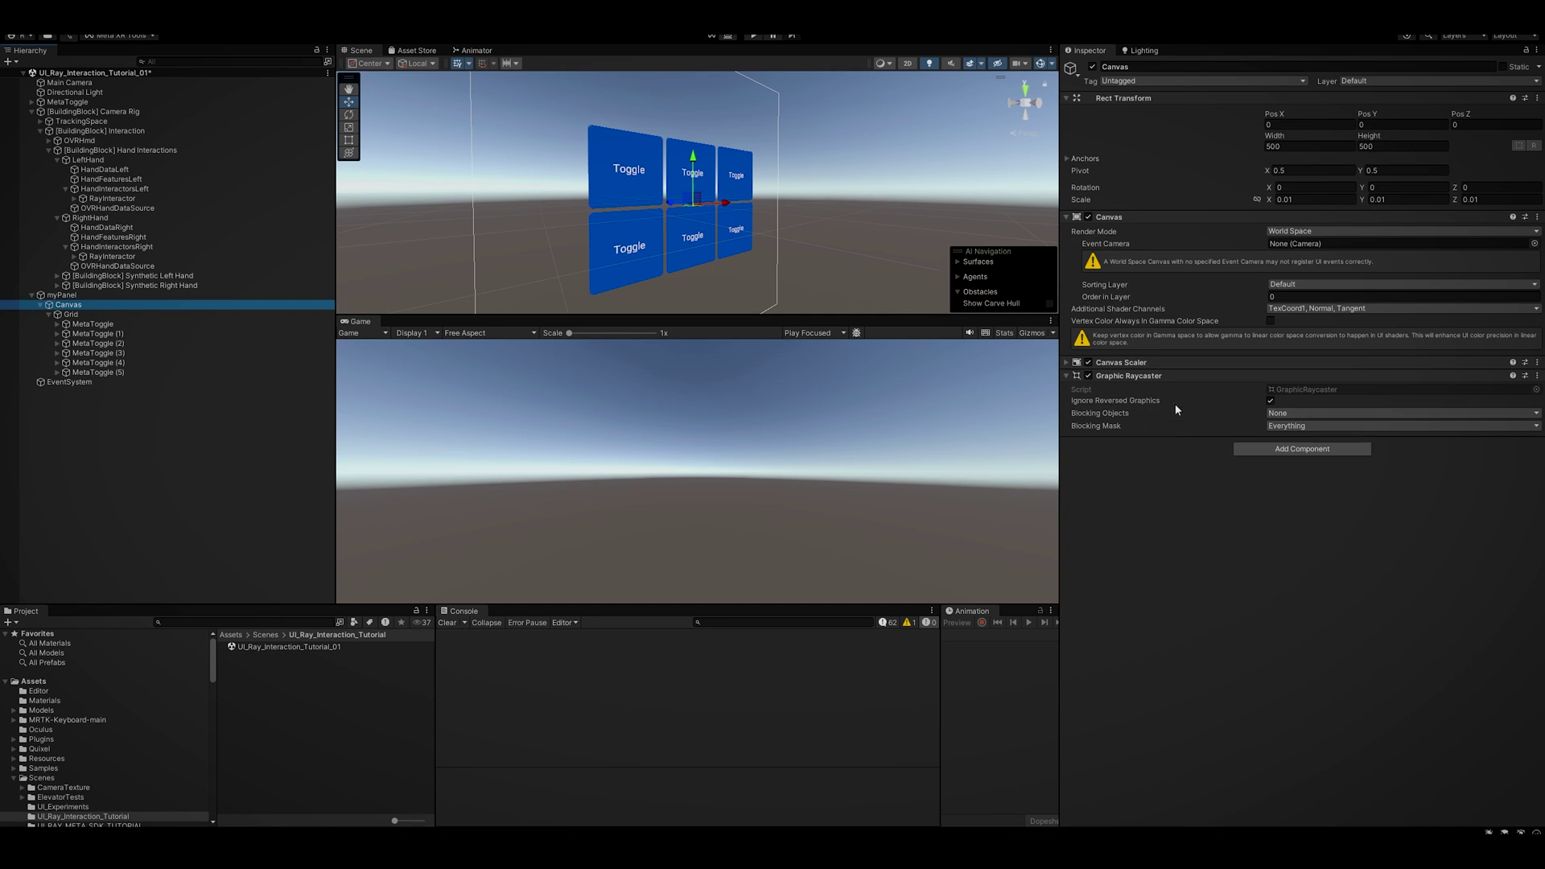
click(1263, 449)
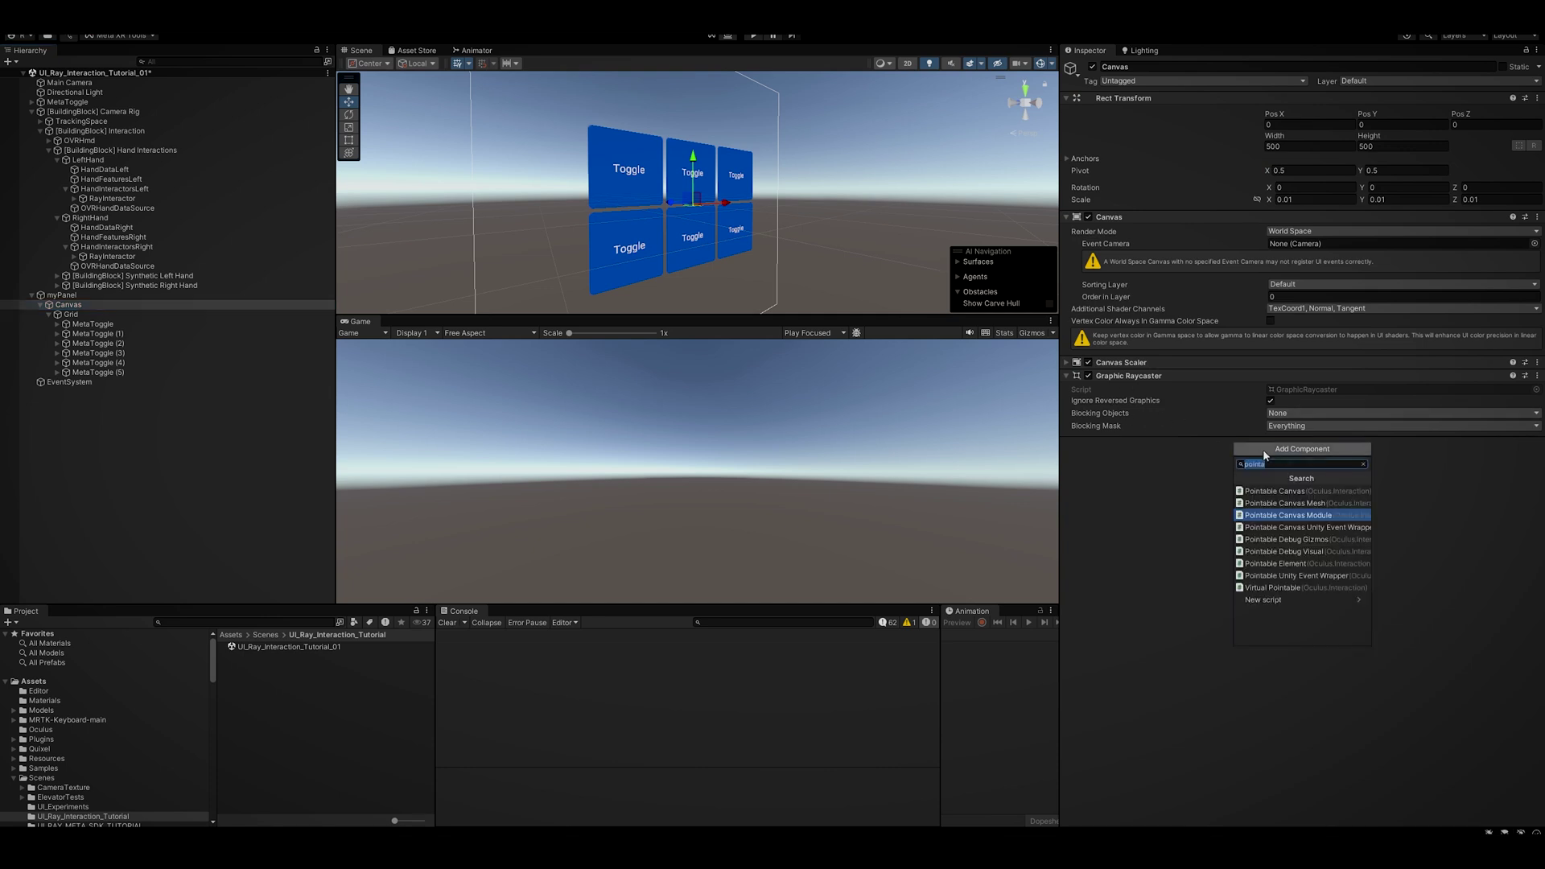
key(Up)
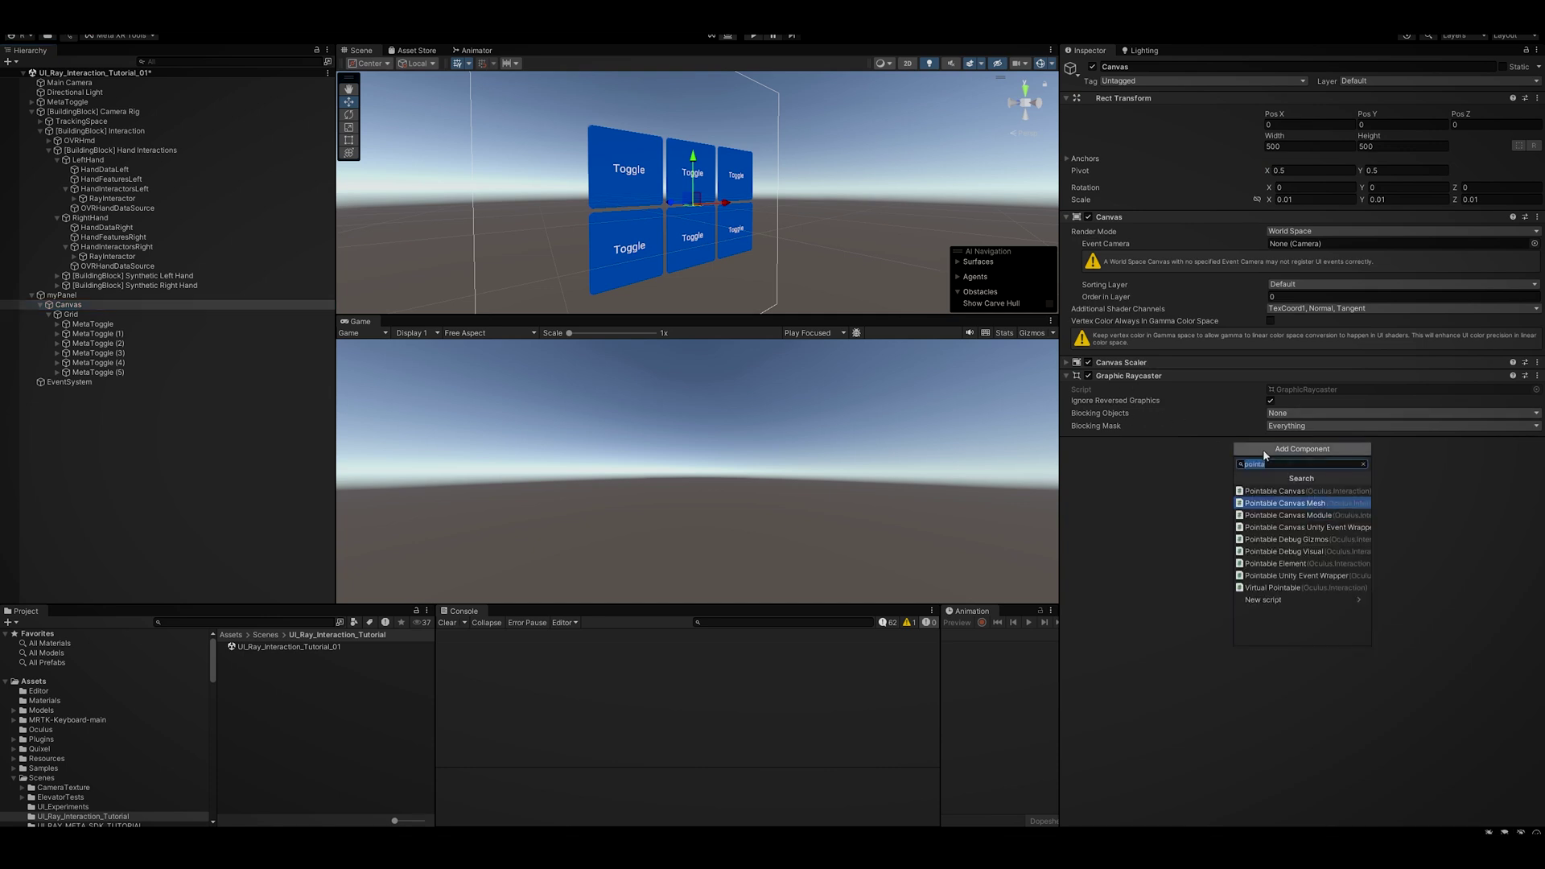
click(1271, 492)
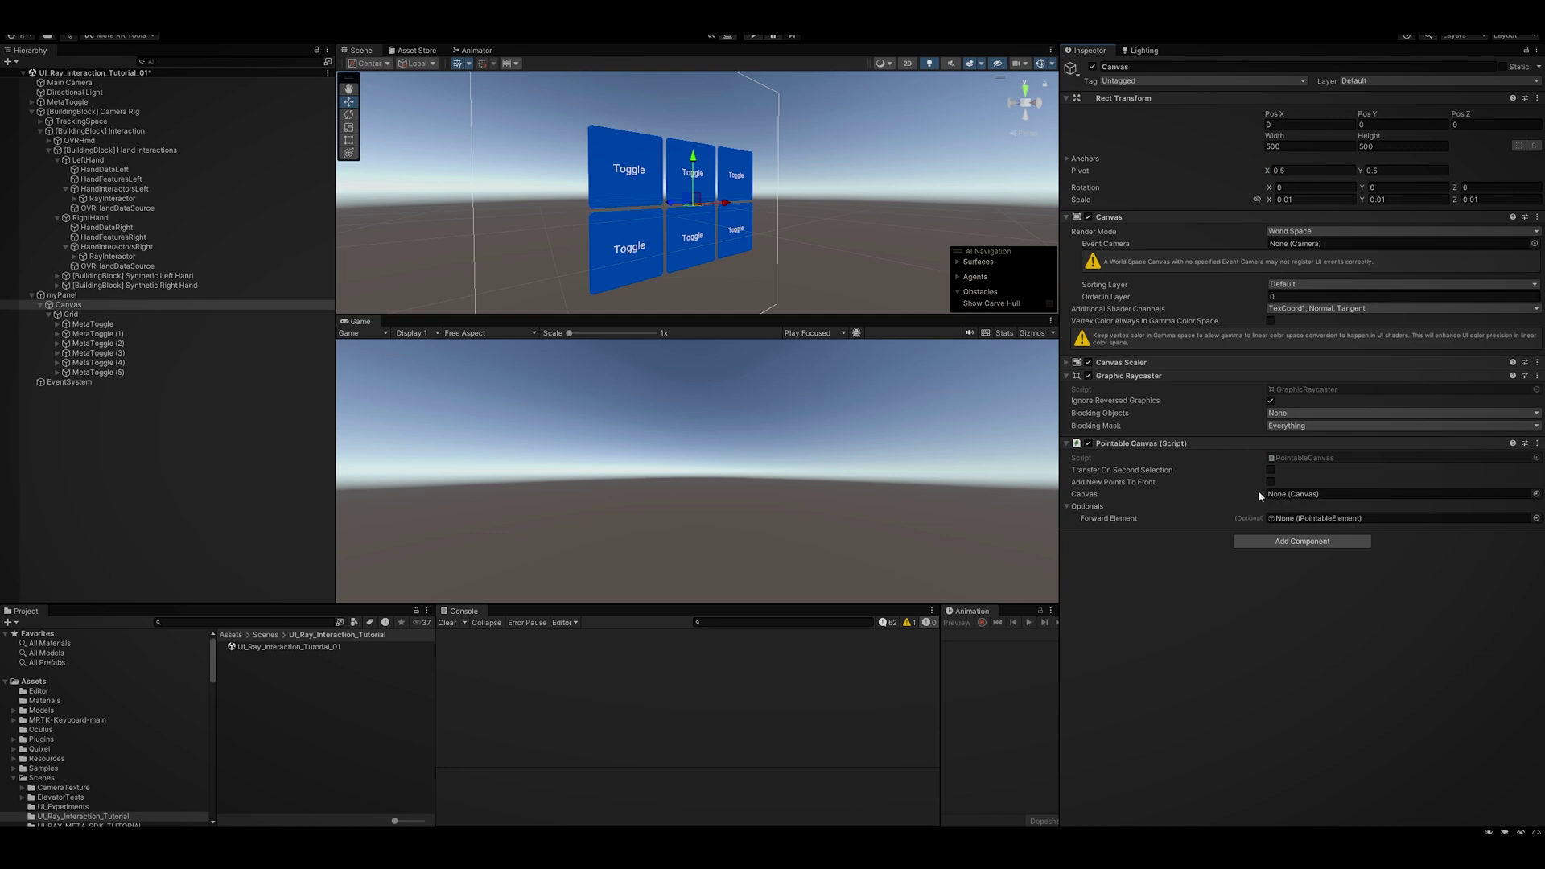
drag(68, 304, 1319, 500)
Add a Ray Interactable component to the Canvas and assign the Canvas as its pointable element.
click(1280, 542)
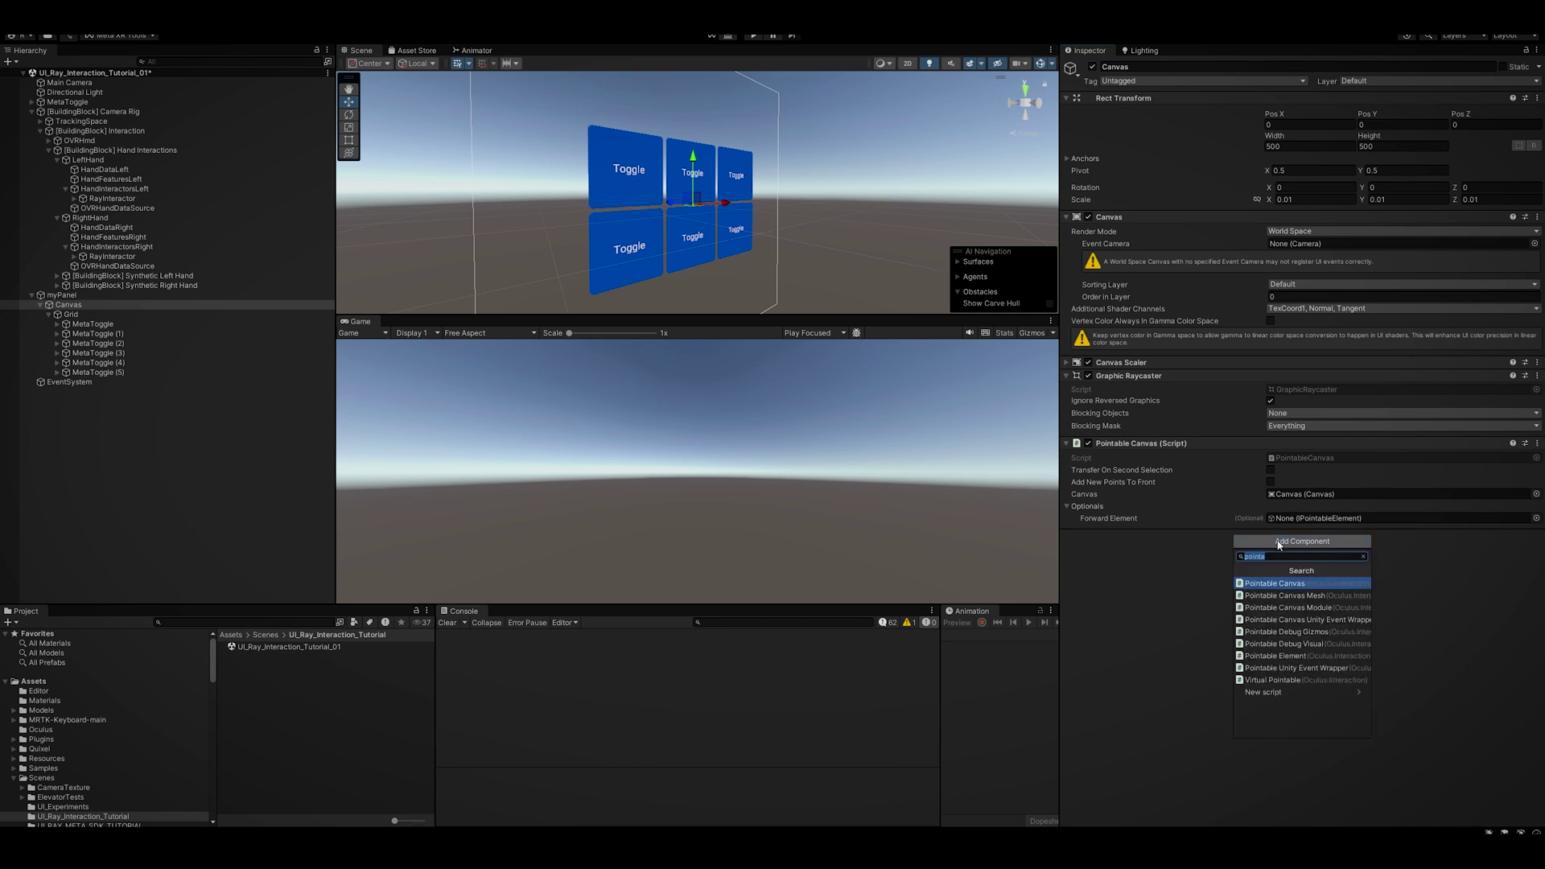
text(ray interacta)
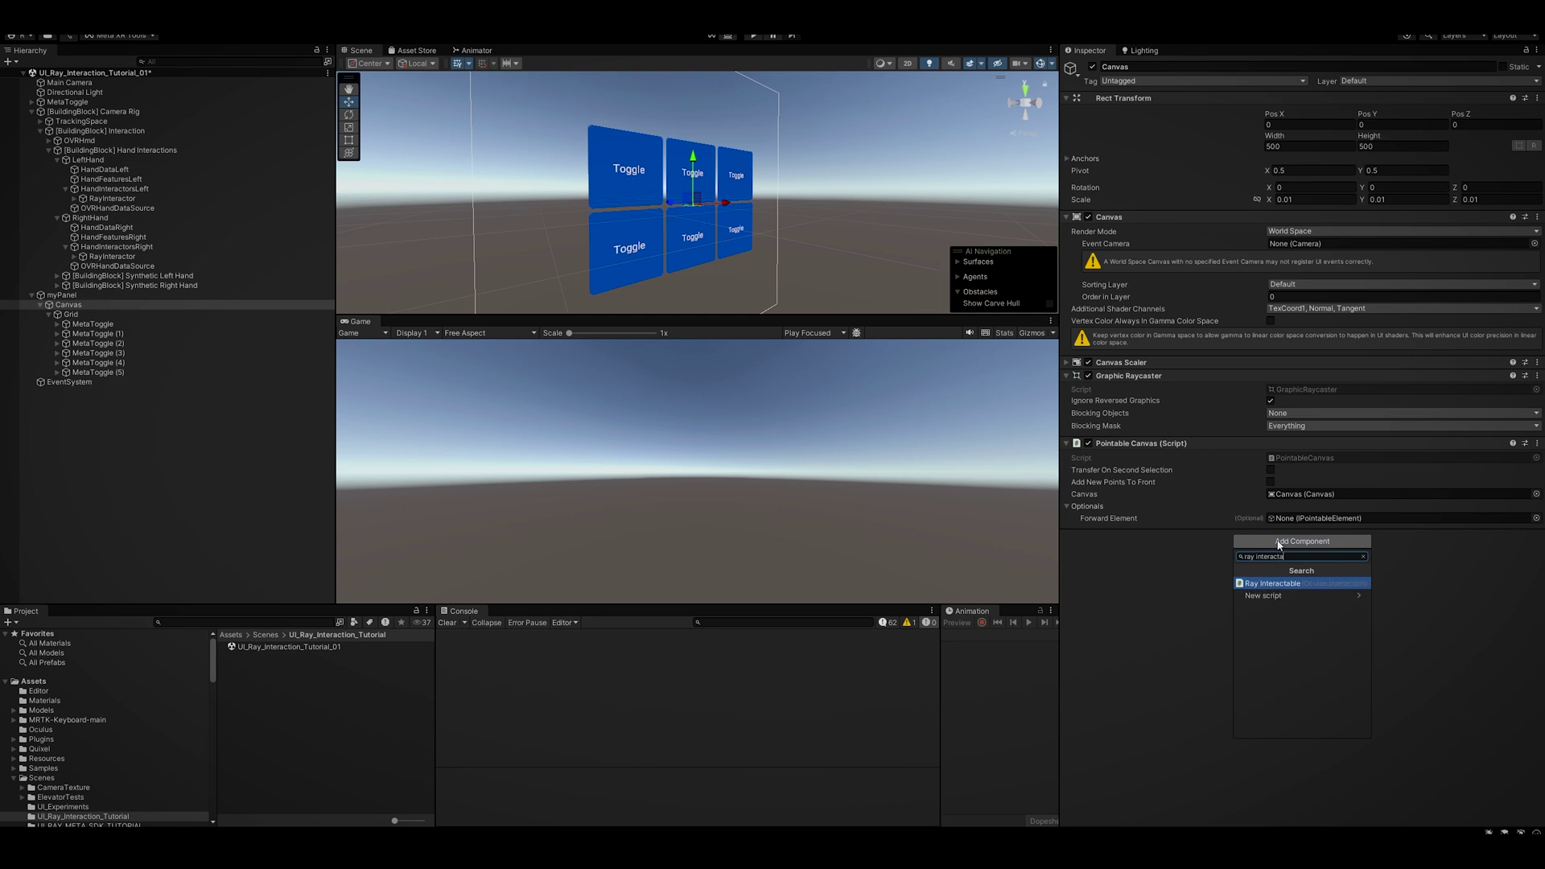
key(Return)
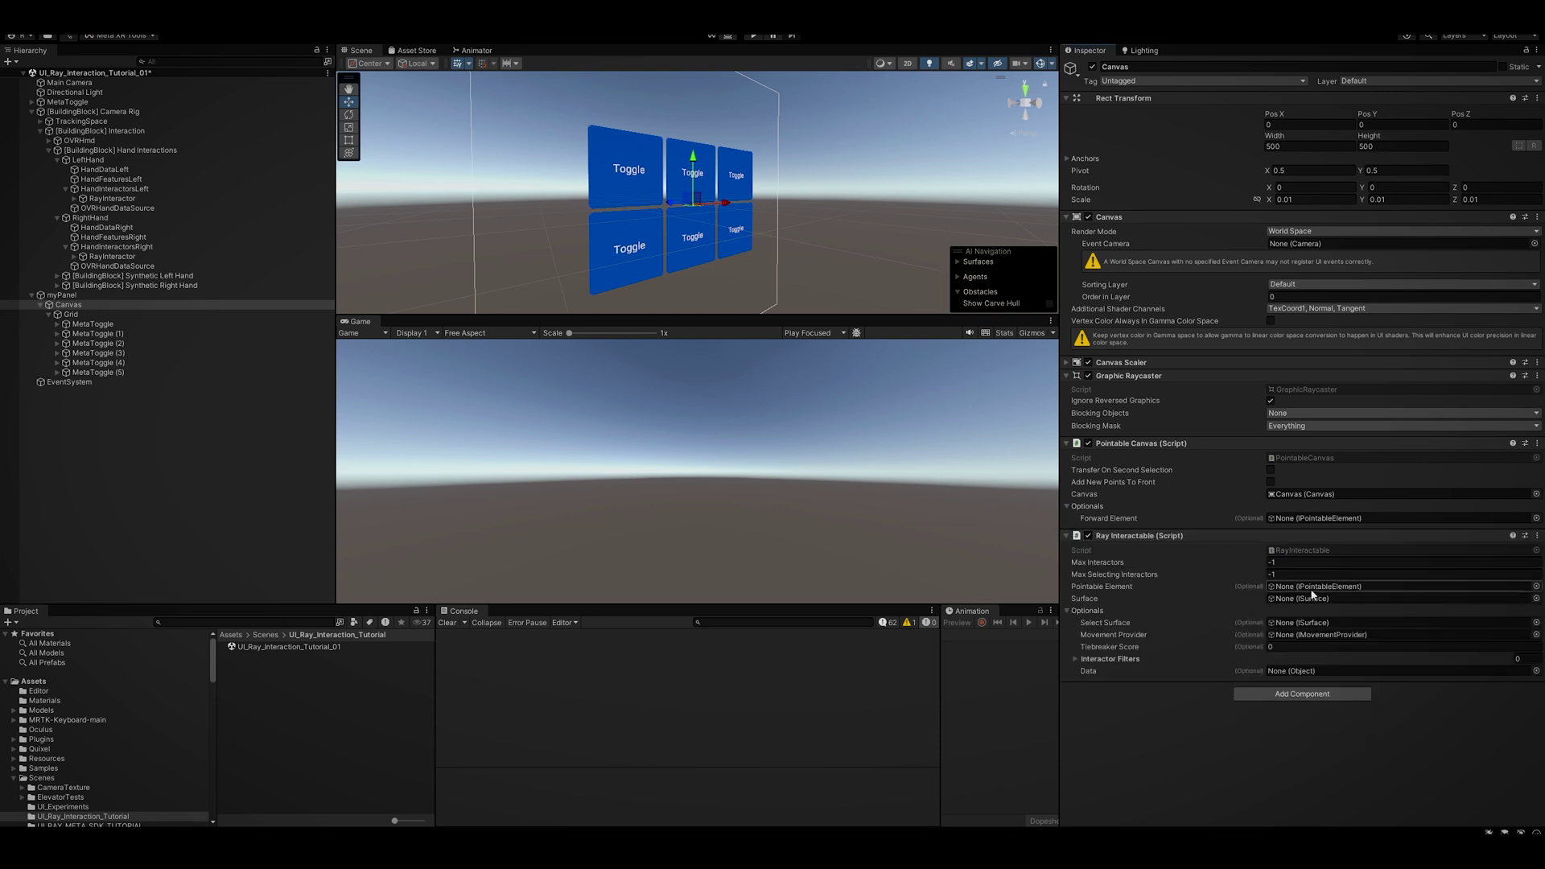
drag(109, 303, 1283, 576)
drag(1295, 592, 1292, 588)
Create an empty child object named Surface under myPanel.
right_click(70, 297)
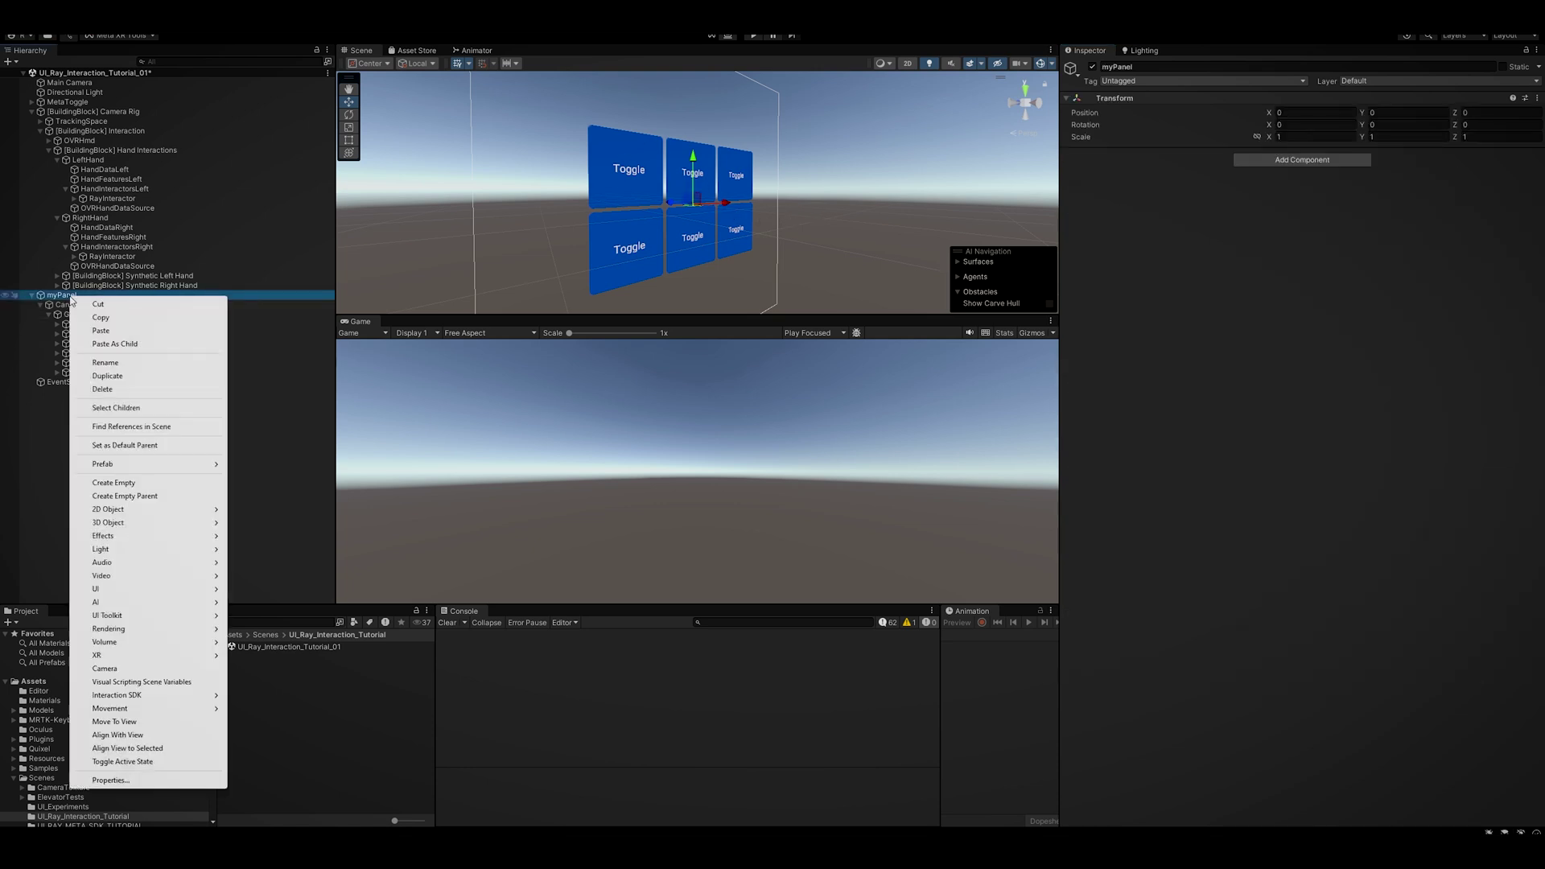
click(140, 482)
text(Surface)
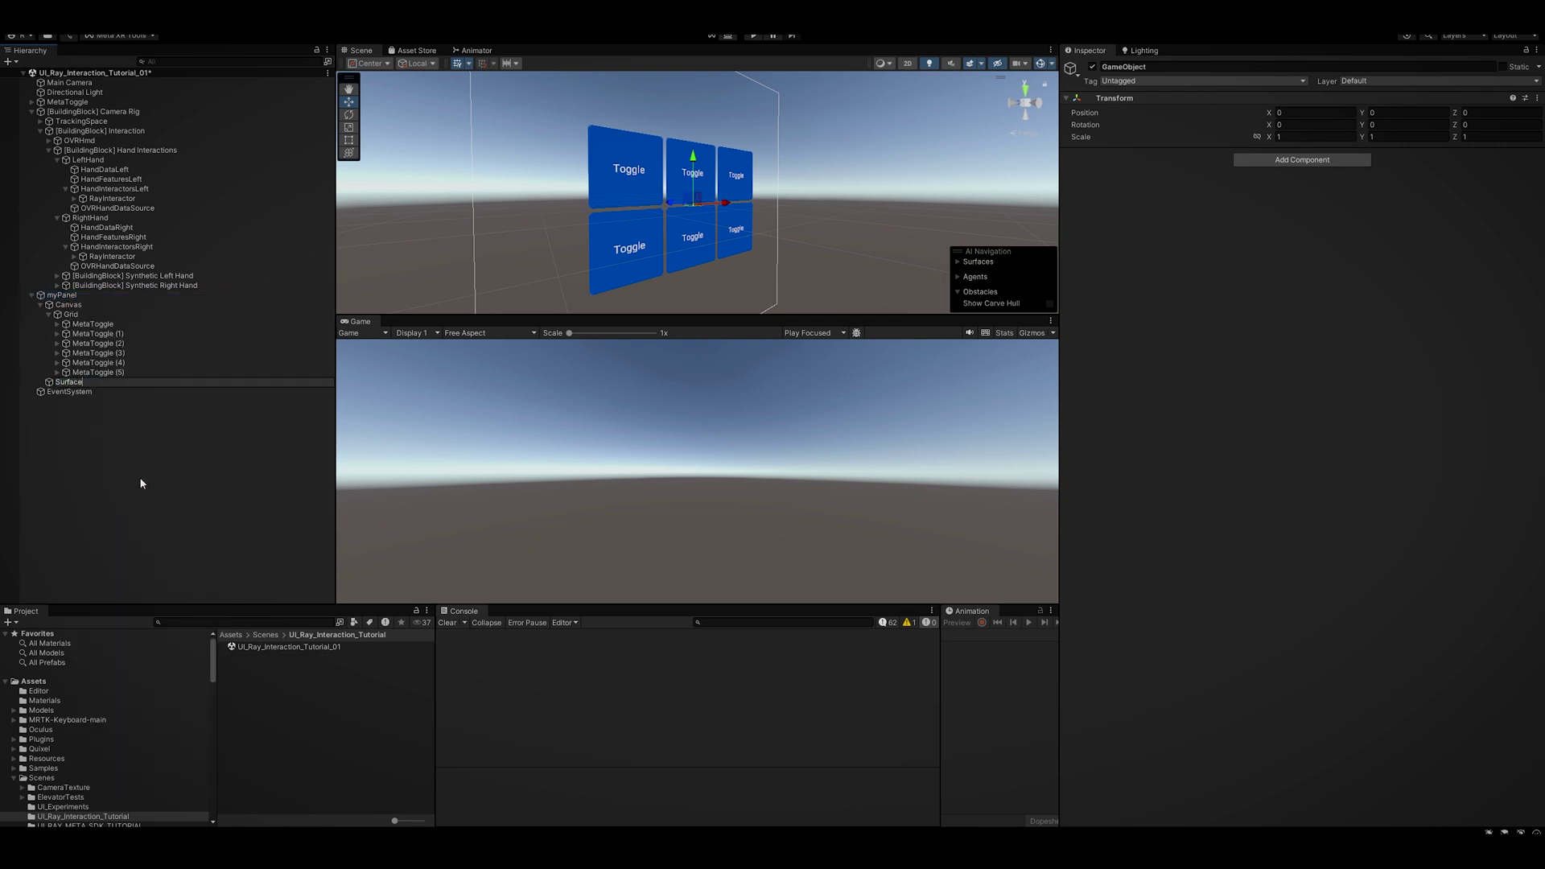
key(Return)
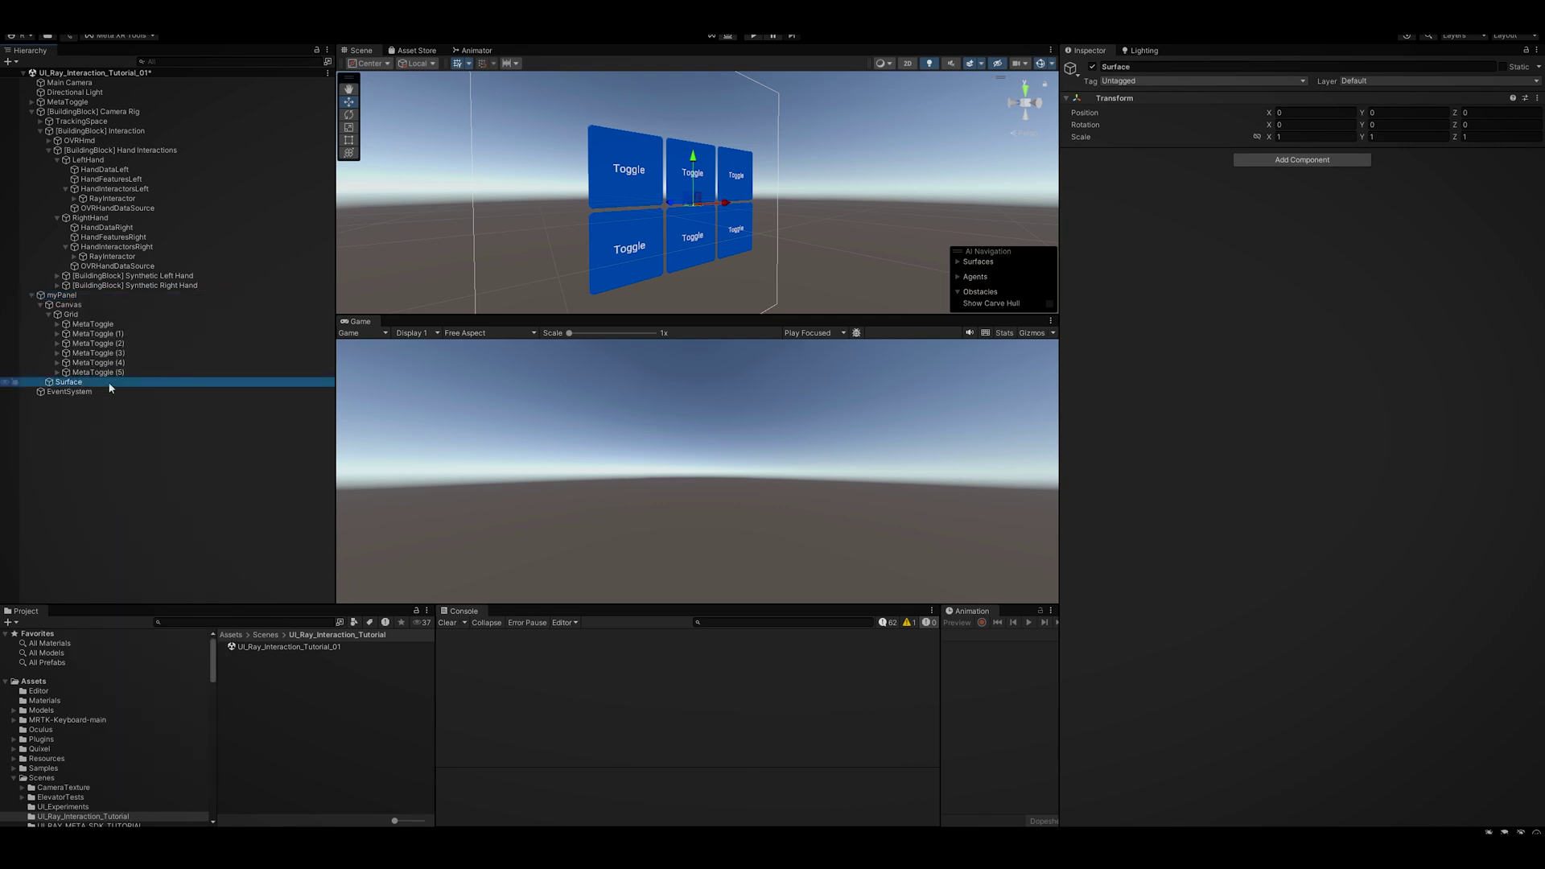
Add a Plane Surface component to the Surface object and view its plane around the toggle panel.
click(1273, 164)
text(plane)
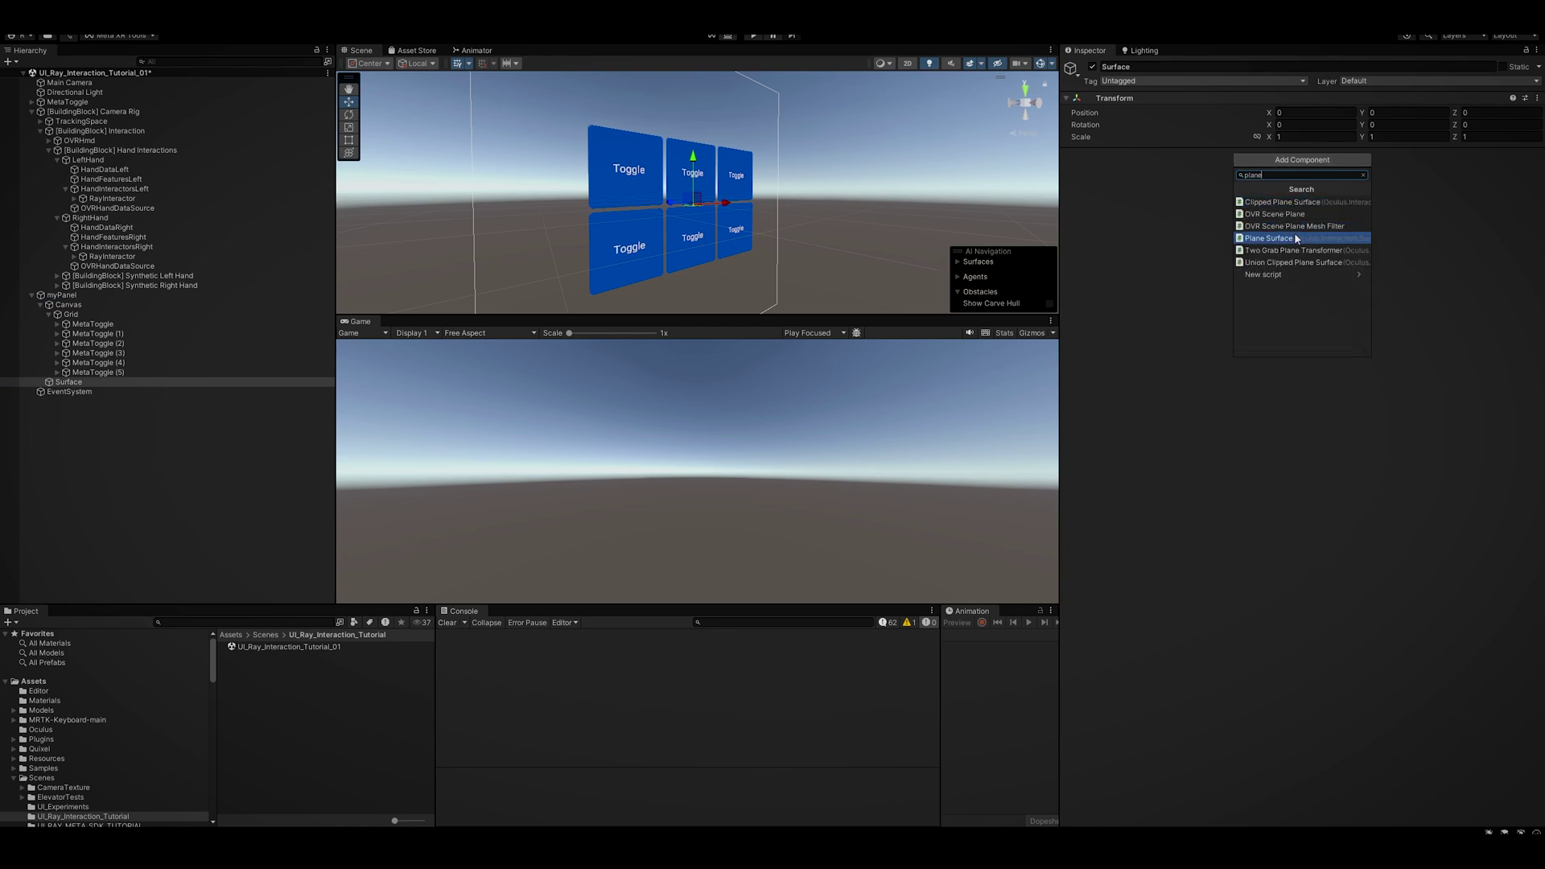
click(1294, 238)
right_drag(765, 196, 723, 178)
key(s)
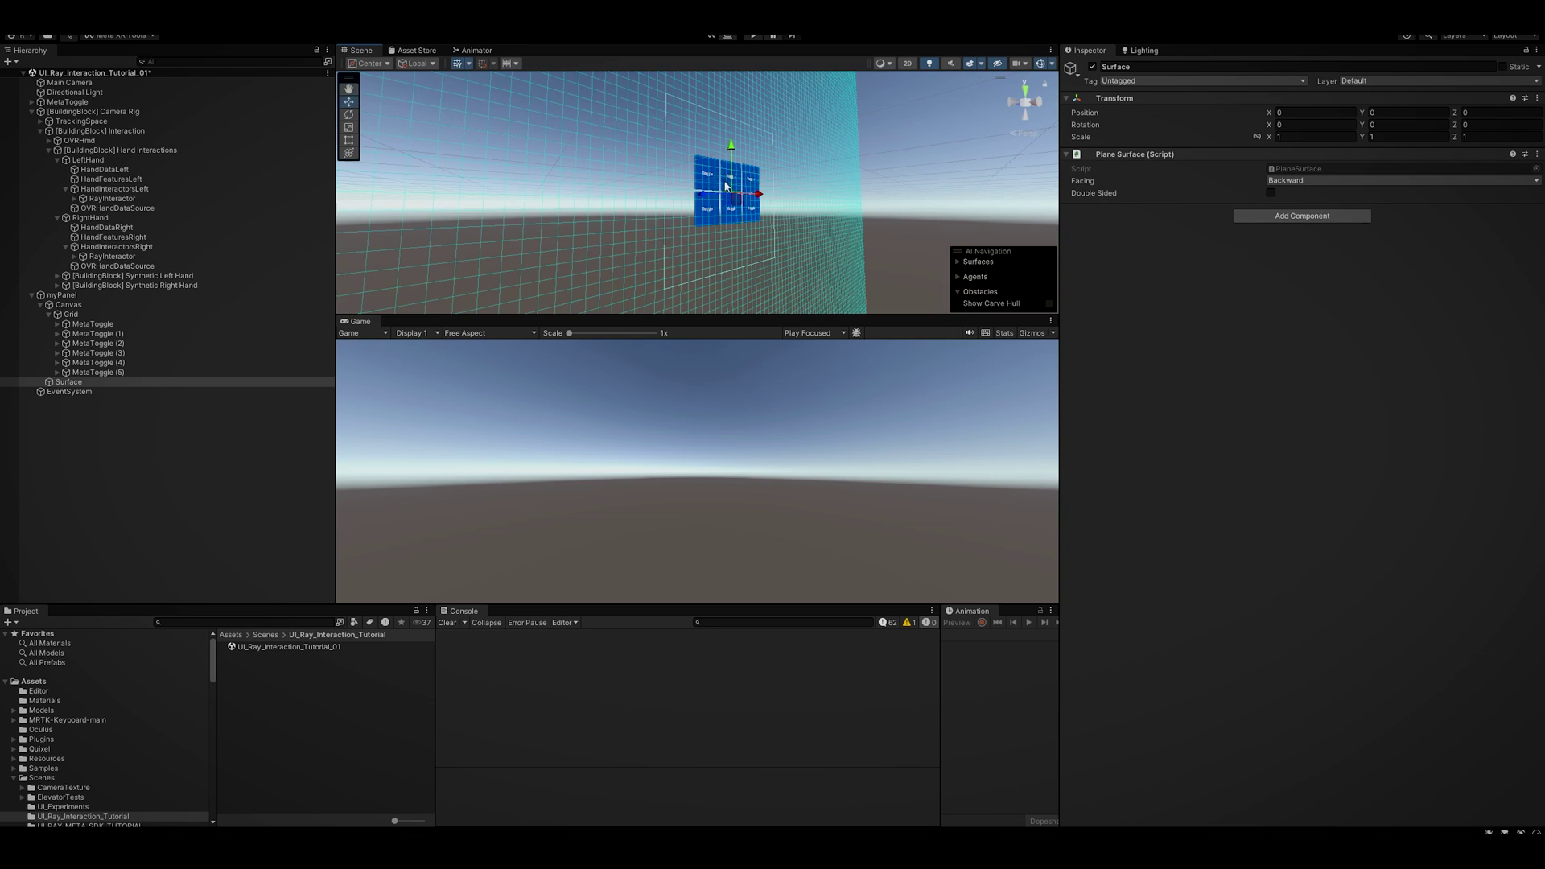
mouse_move(725, 186)
right_down()
mouse_move(721, 153)
mouse_move(736, 187)
right_up()
Add a Bounds Clipper component to the Surface object.
click(1285, 216)
text(bounds)
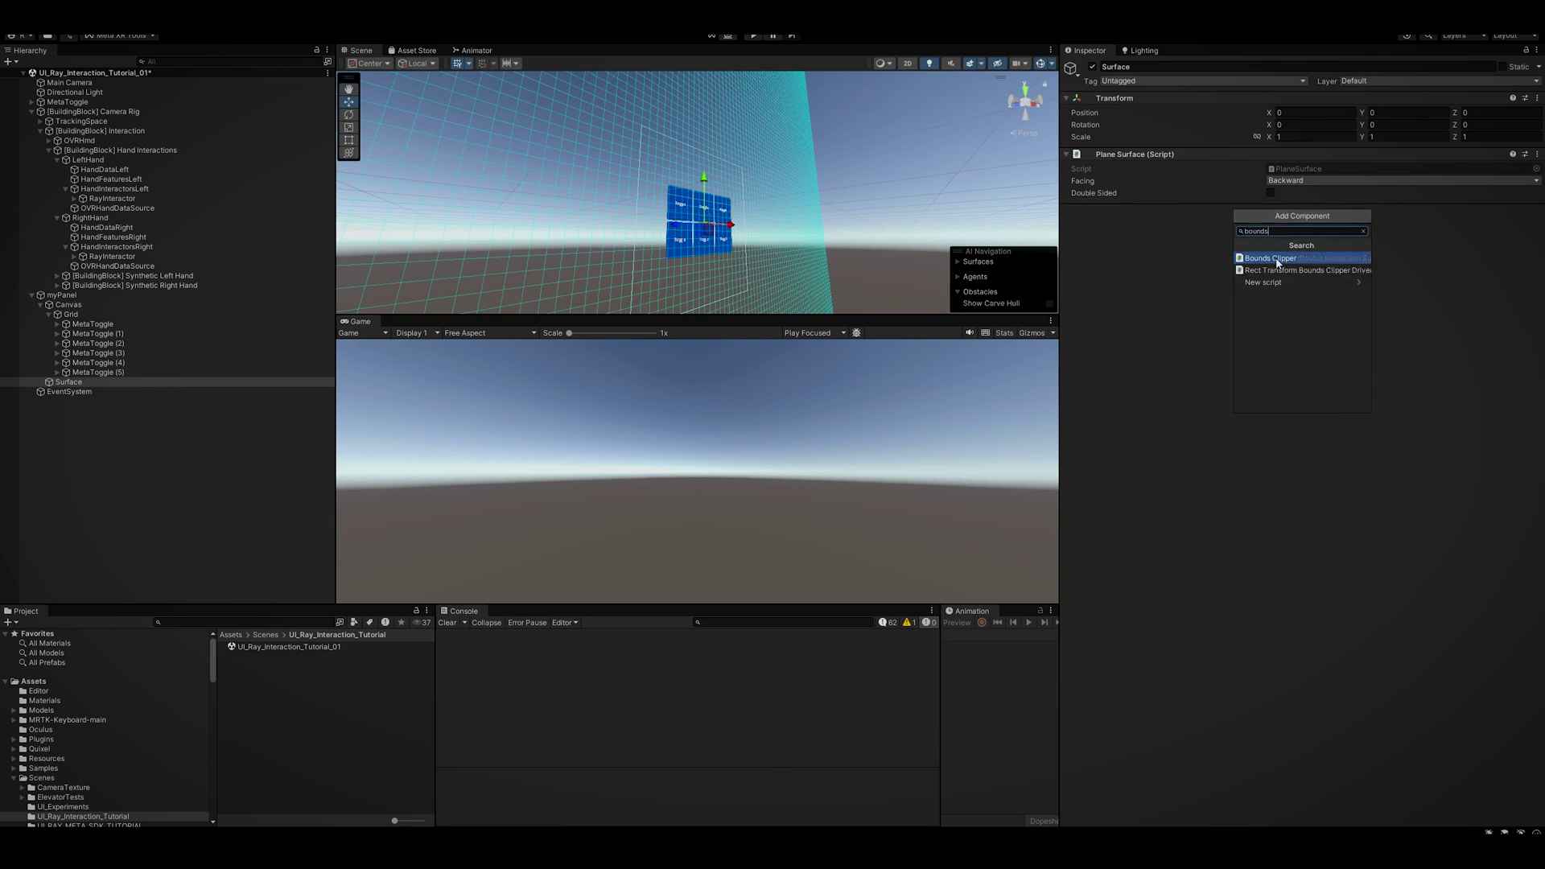
click(1278, 261)
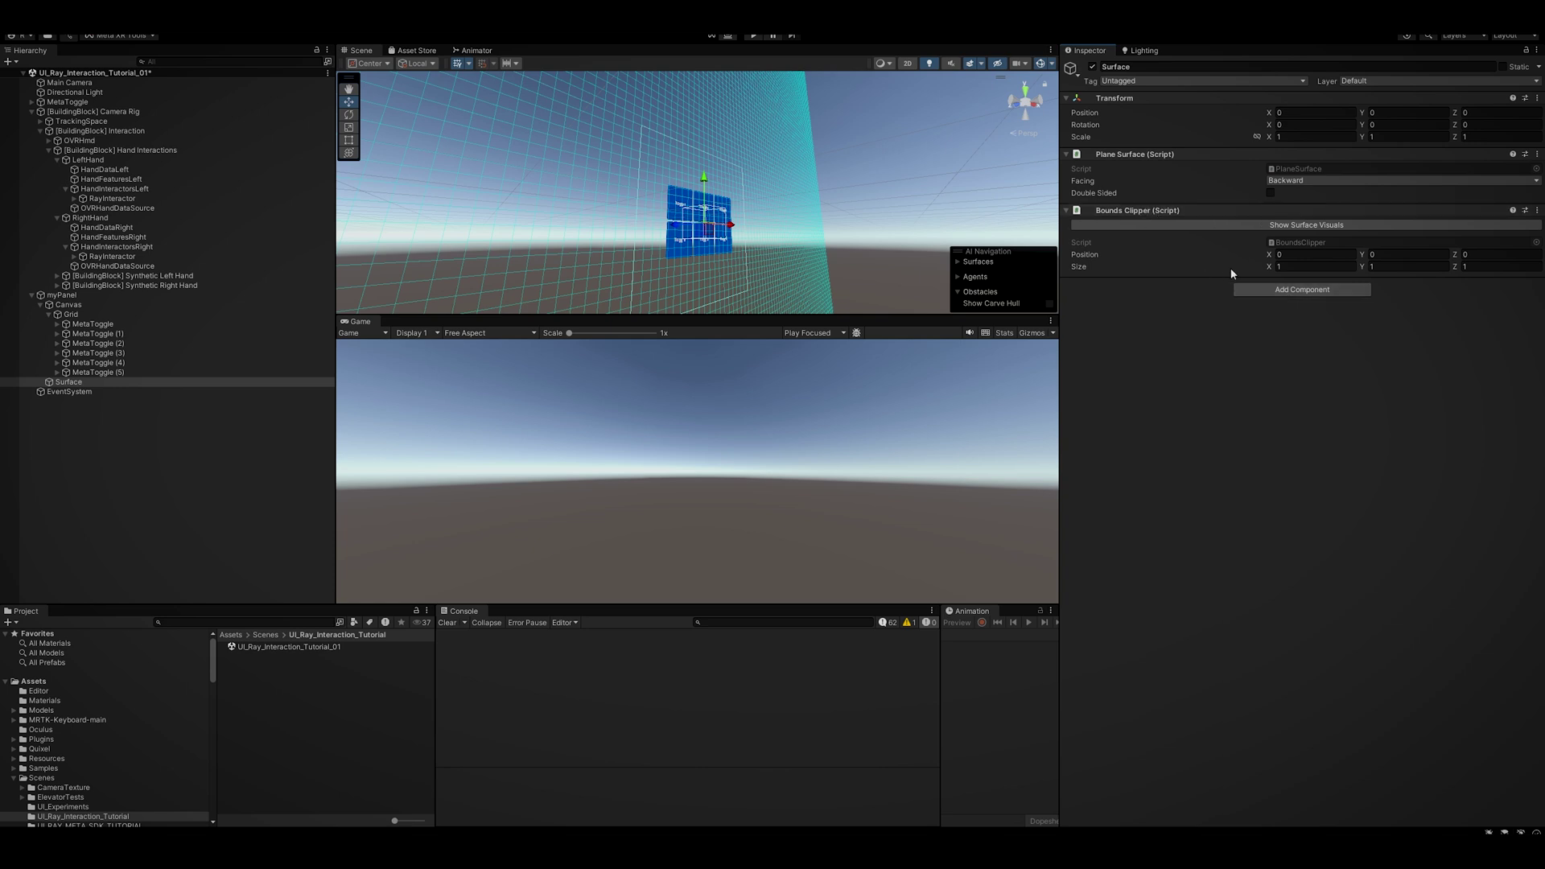
Add a Clipped Plane Surface component to Surface, assigning its Plane Surface and adding the Bounds Clipper as a clipper element.
click(1262, 290)
text(clipped)
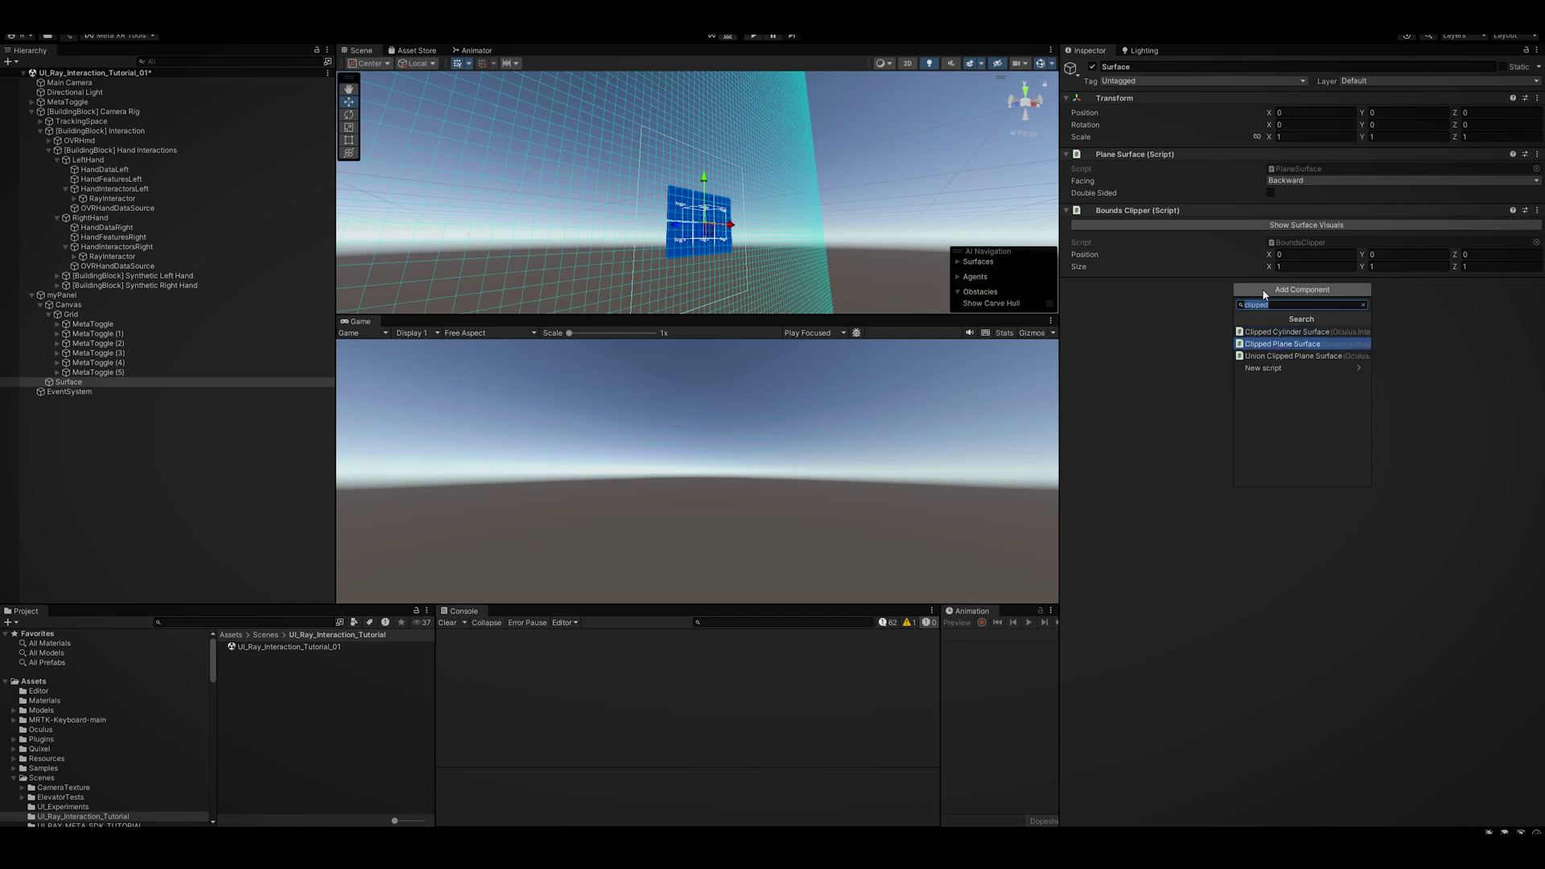
click(1283, 344)
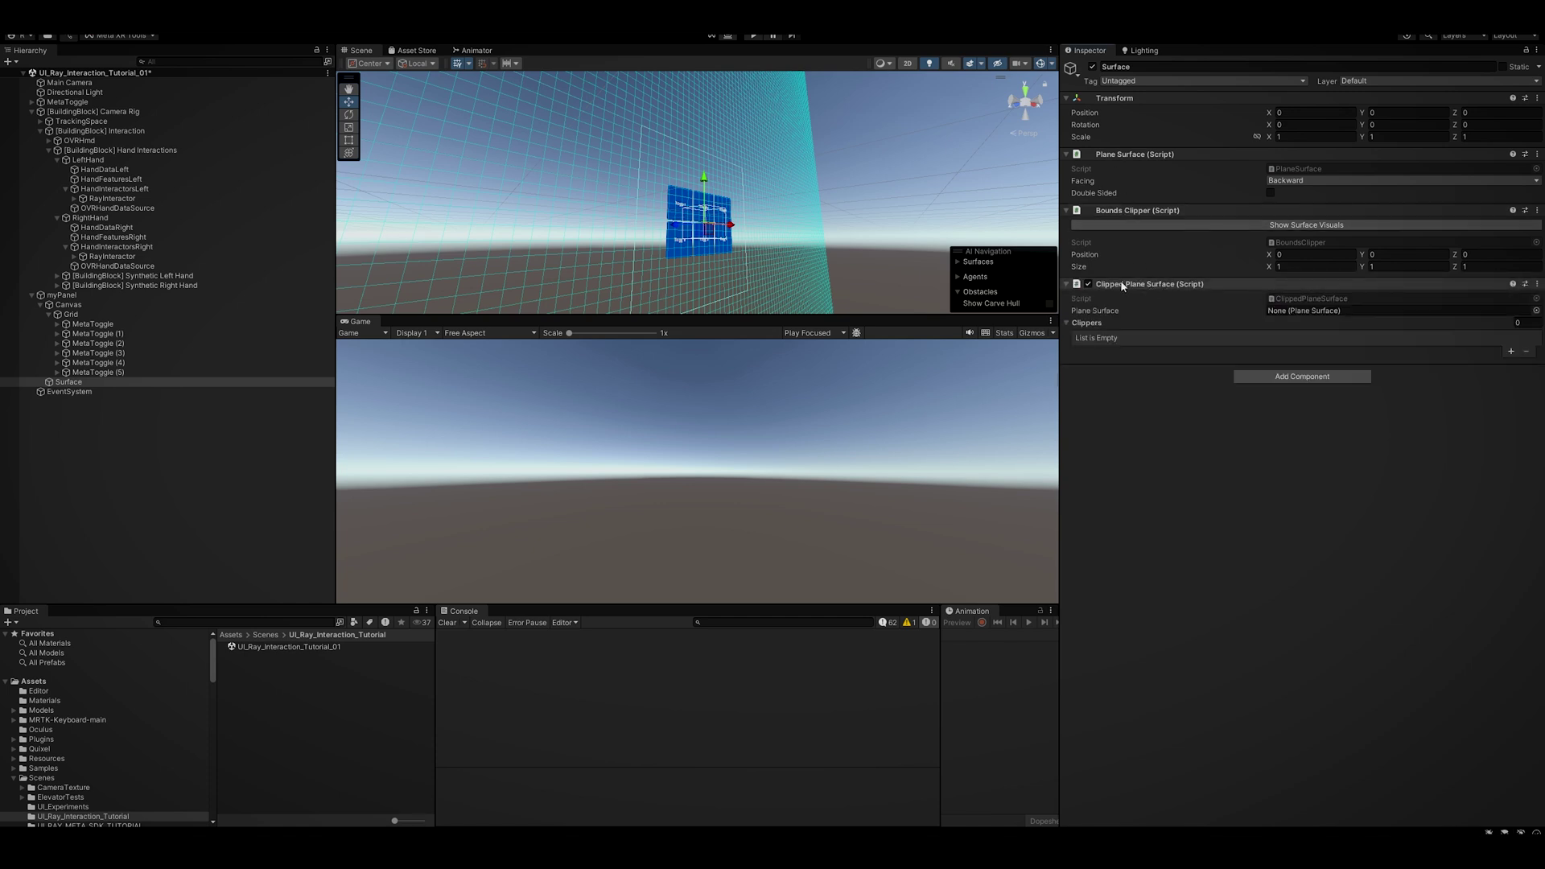
drag(1130, 155, 1313, 312)
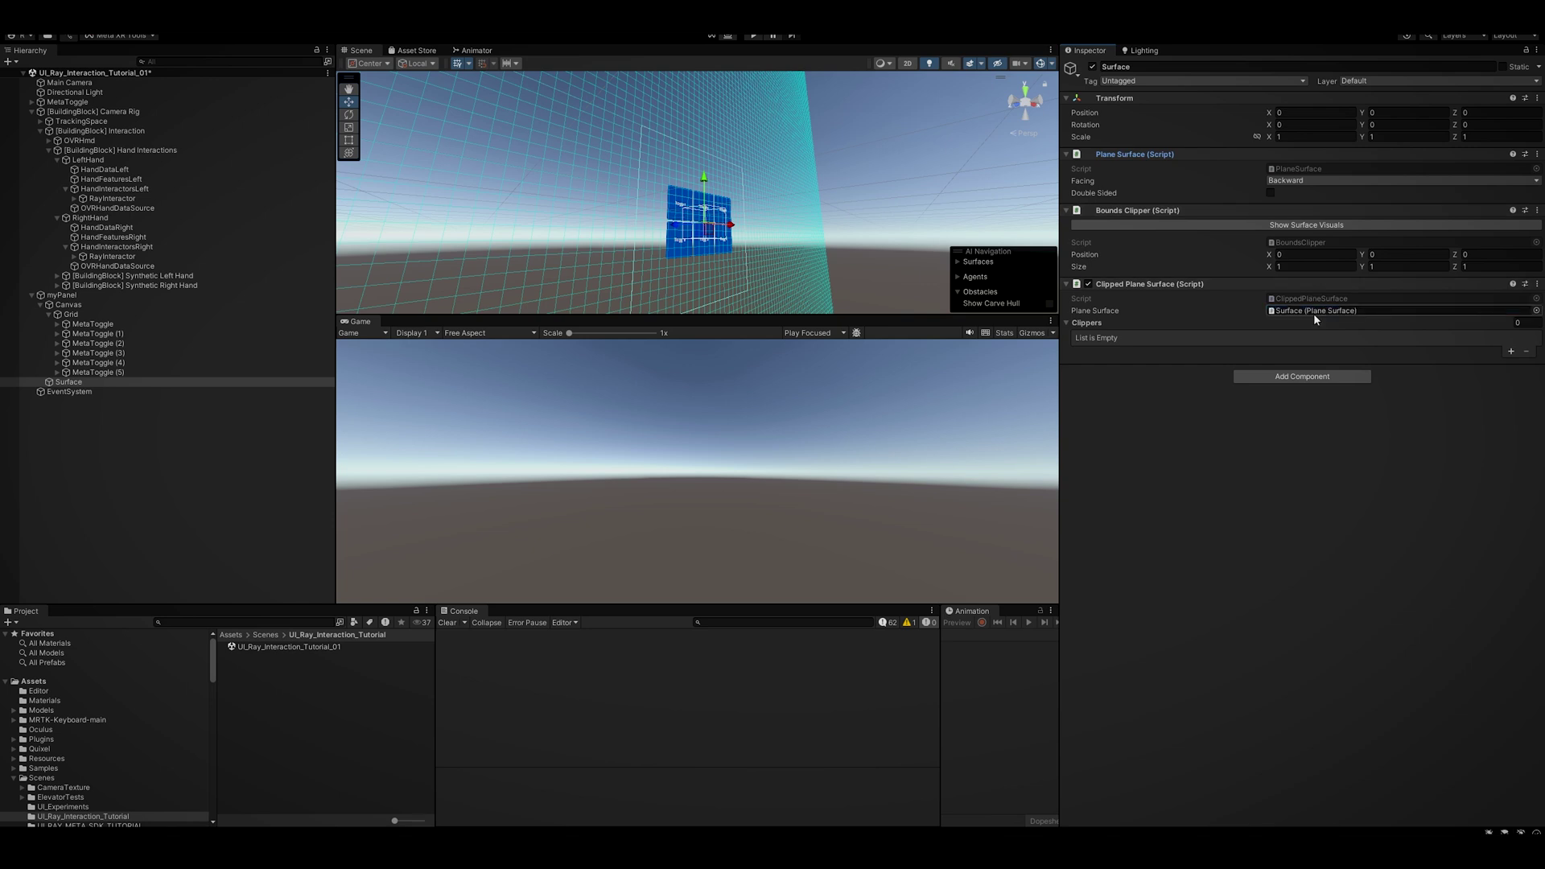
click(1511, 352)
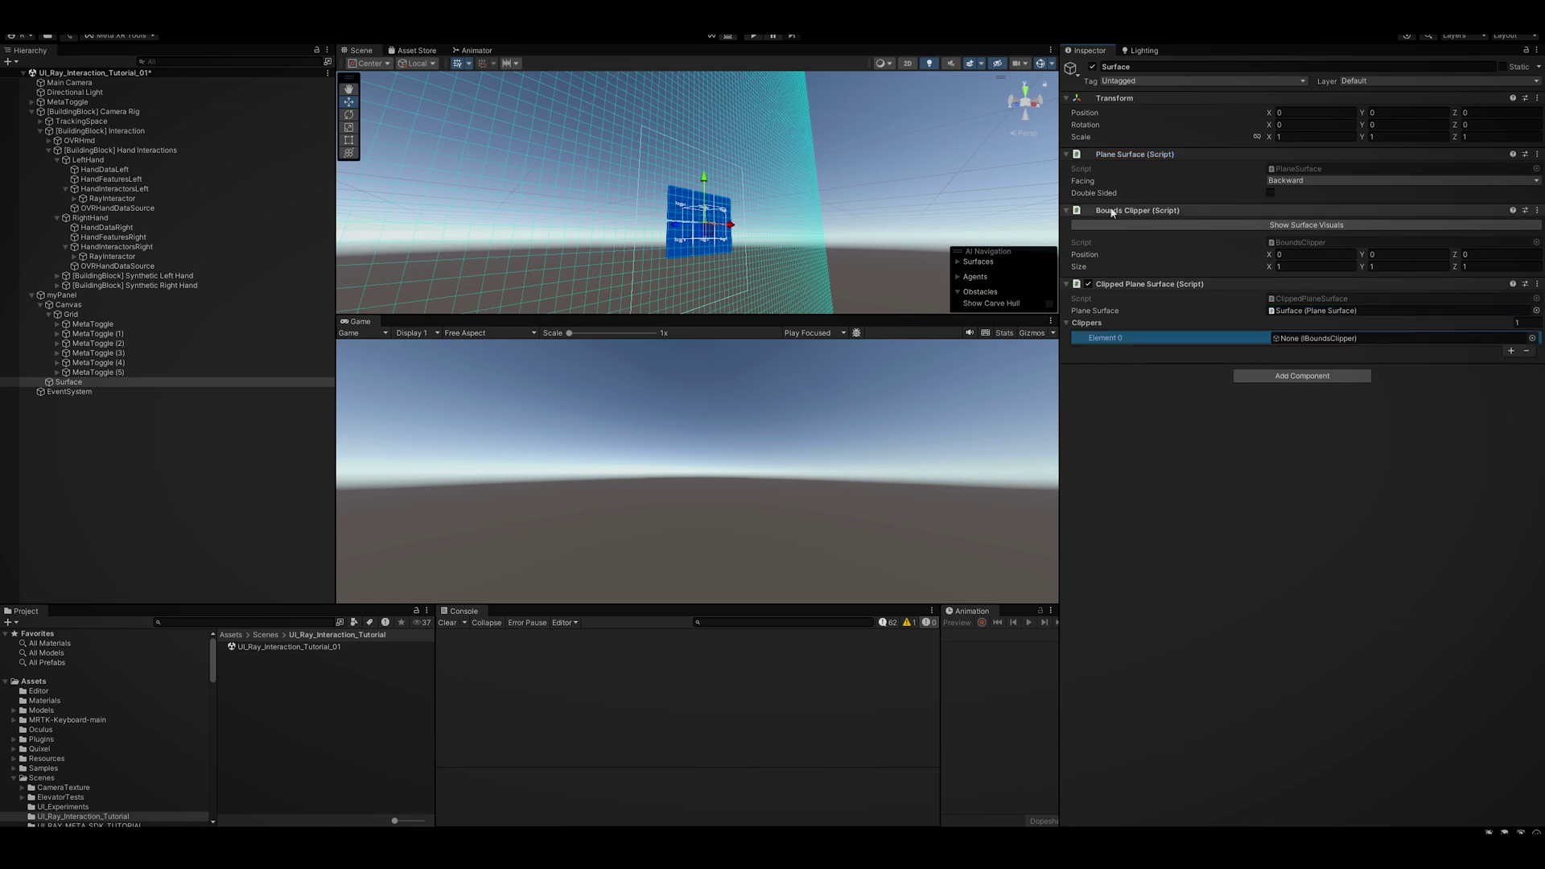
drag(1117, 212, 1303, 338)
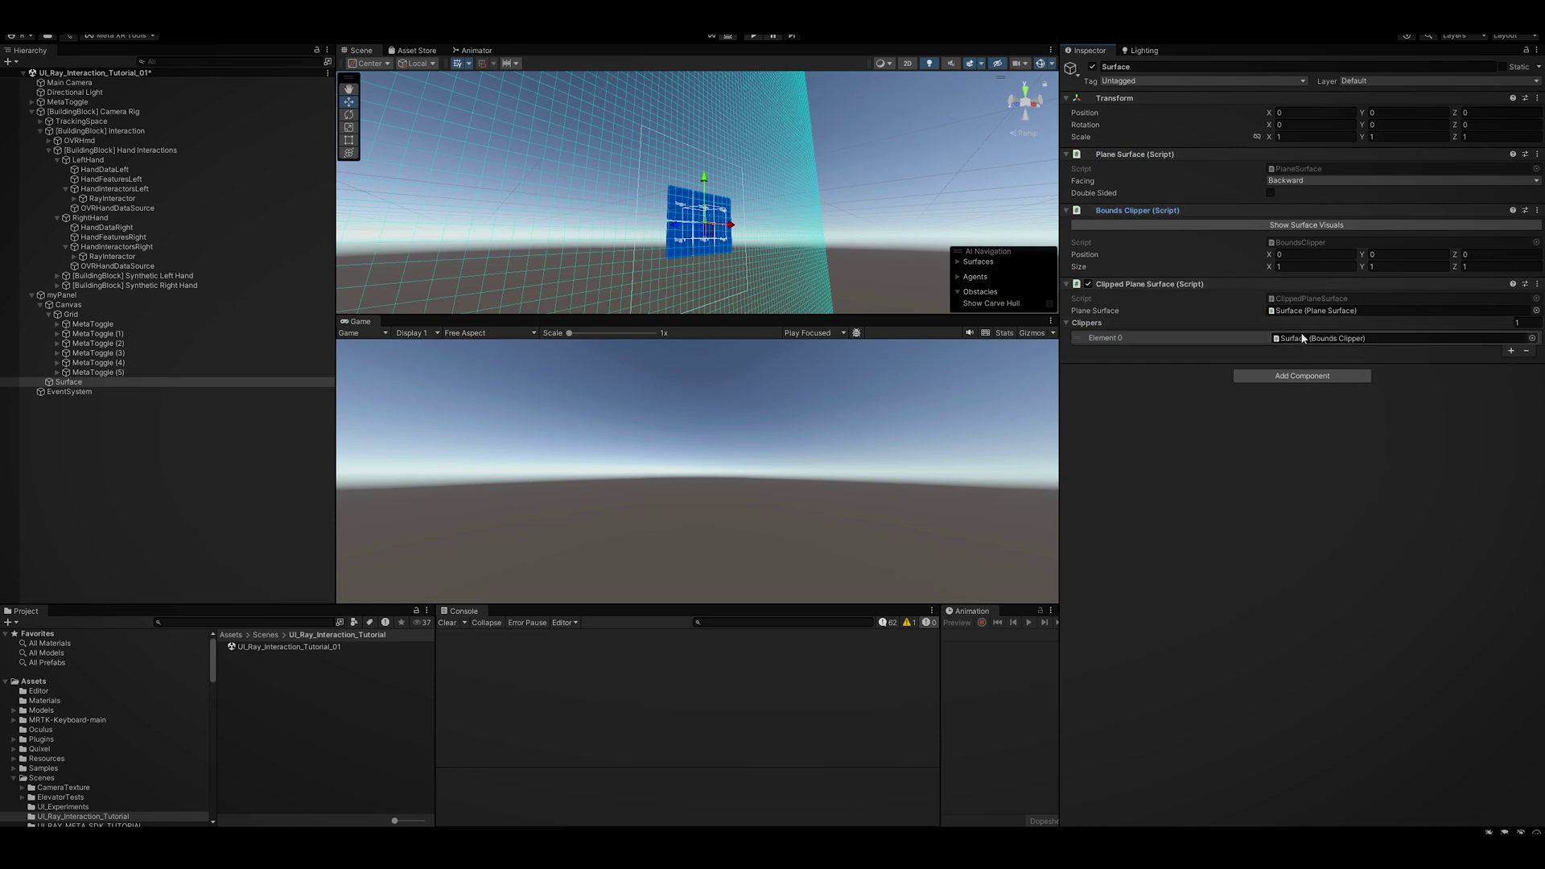
Set the Bounds Clipper's size to about 4.63 in X, 2.17 in Y and 0.01 in Z to enclose the toggles.
key(w)
mouse_move(824, 248)
right_down()
mouse_move(818, 284)
mouse_move(817, 265)
mouse_move(689, 251)
mouse_move(568, 268)
mouse_move(808, 296)
mouse_move(740, 255)
mouse_move(660, 245)
mouse_move(820, 234)
mouse_move(800, 245)
right_up()
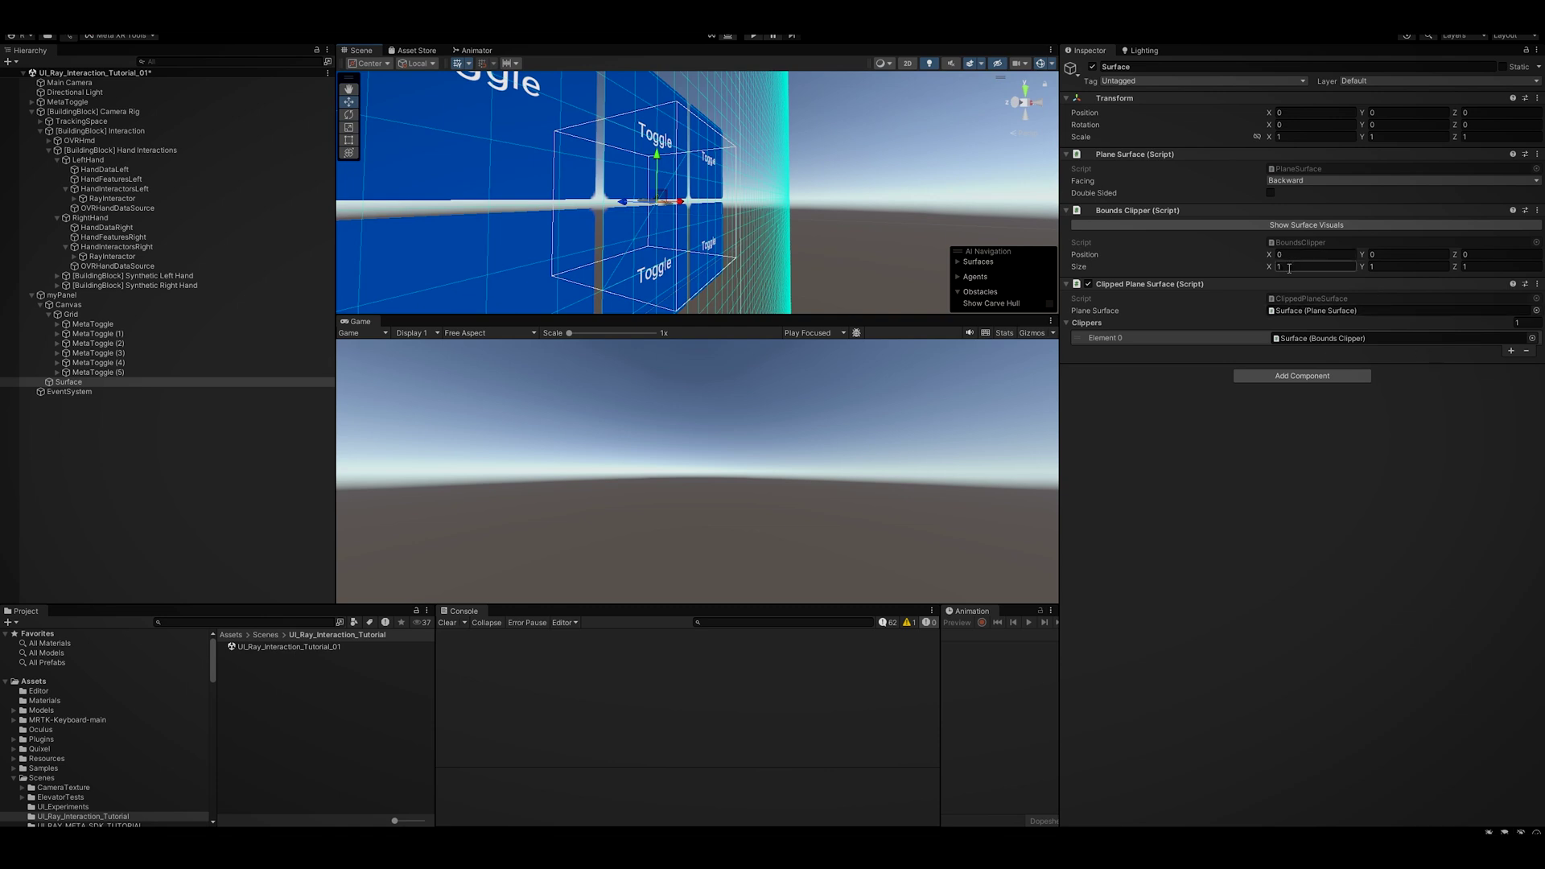
click(1484, 267)
text(.01)
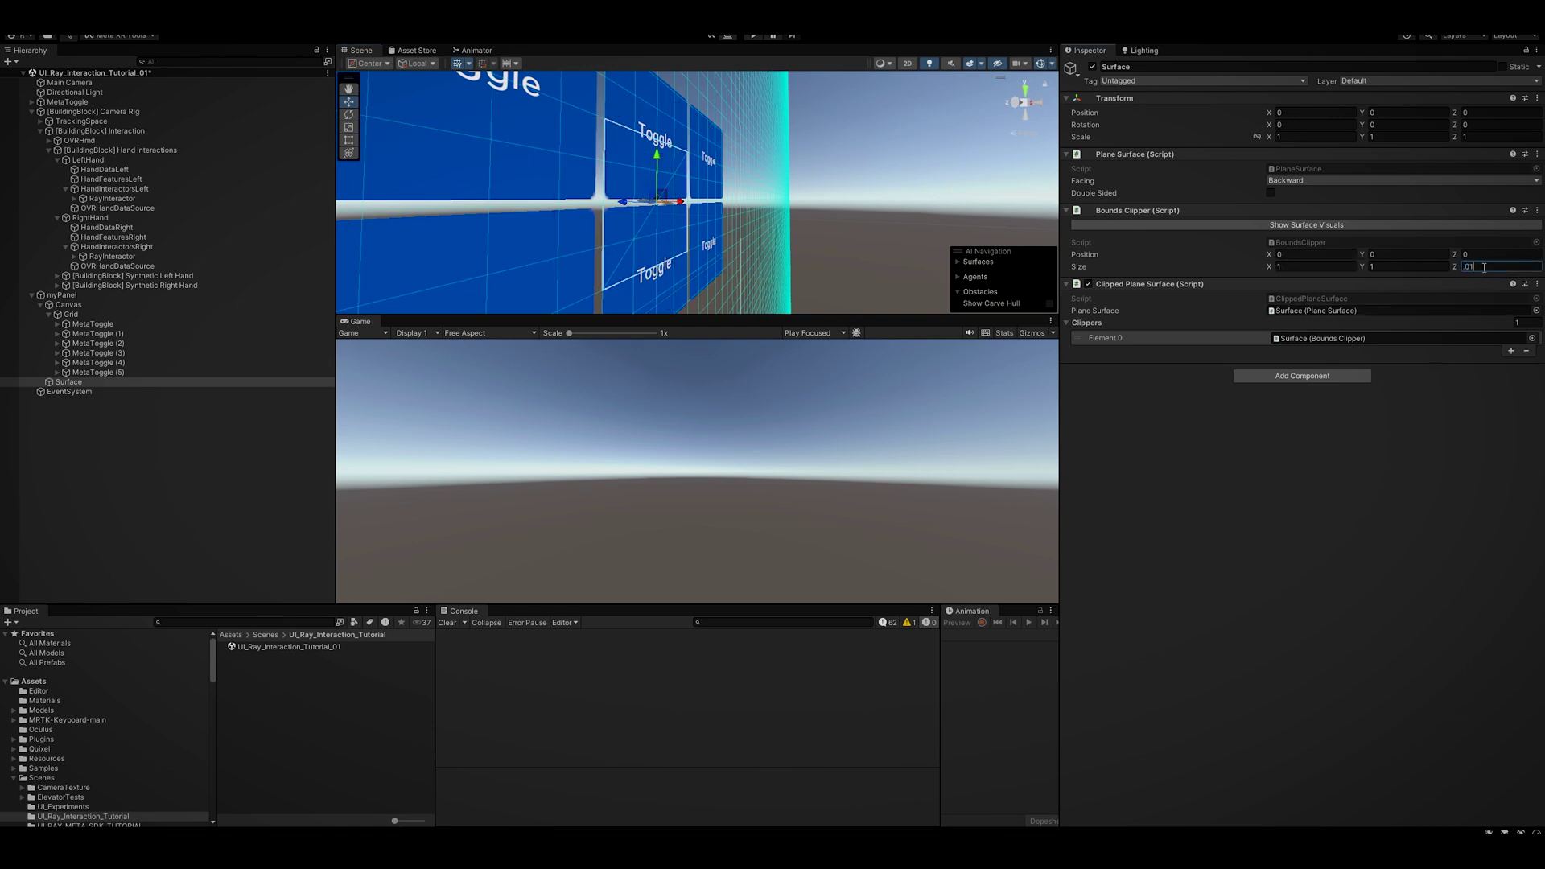
key(Return)
drag(1271, 263, 1388, 268)
right_drag(821, 206, 636, 212)
key(s)
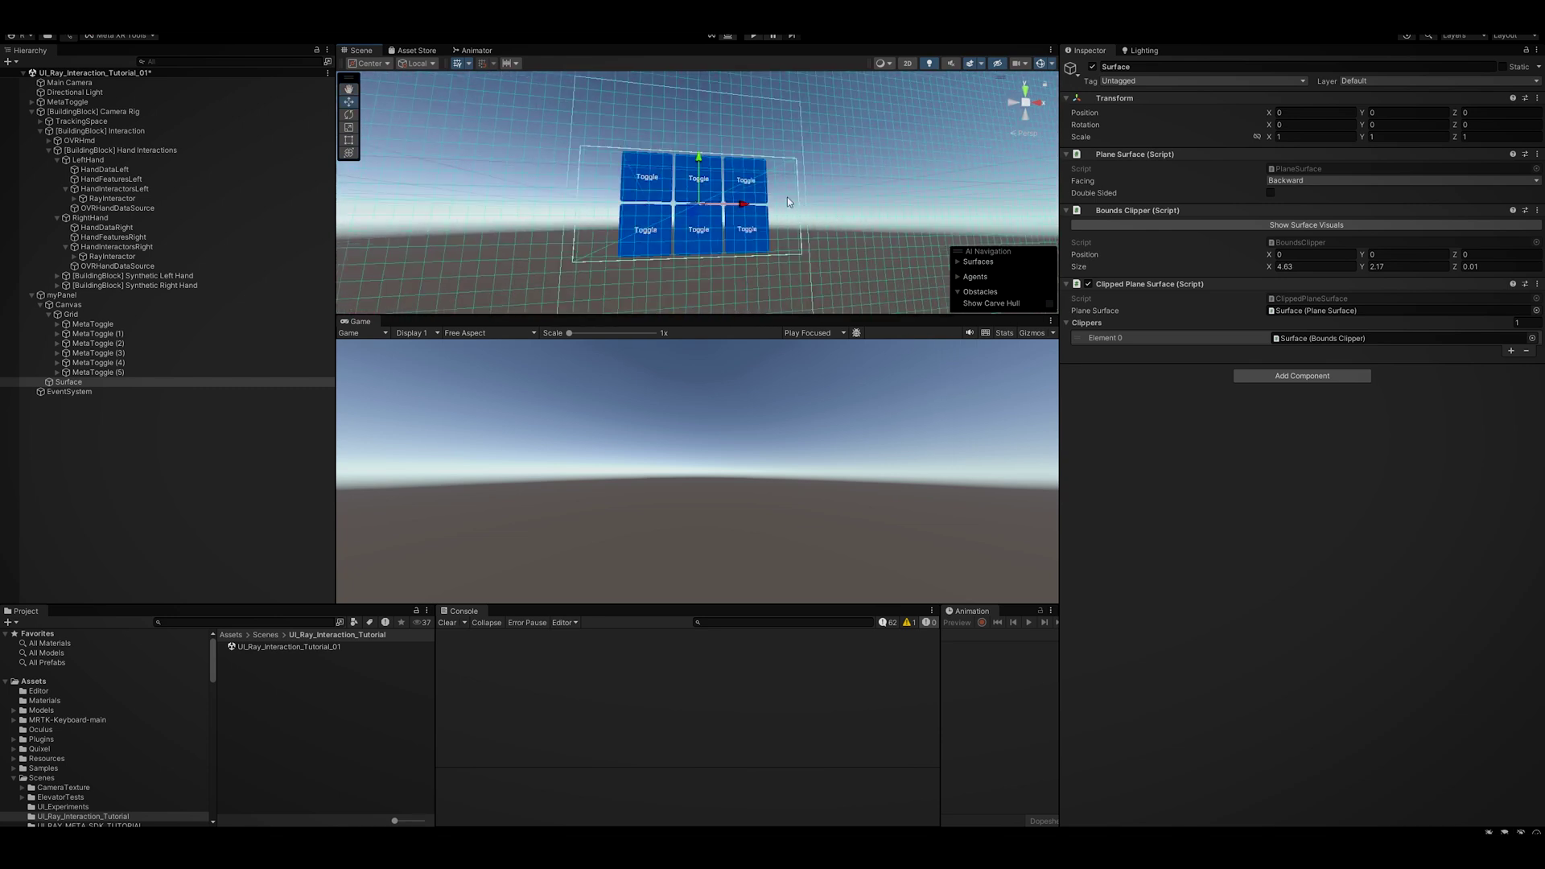
Move myPanel forward to about 1.38 in Z and briefly run the scene in play mode.
click(123, 295)
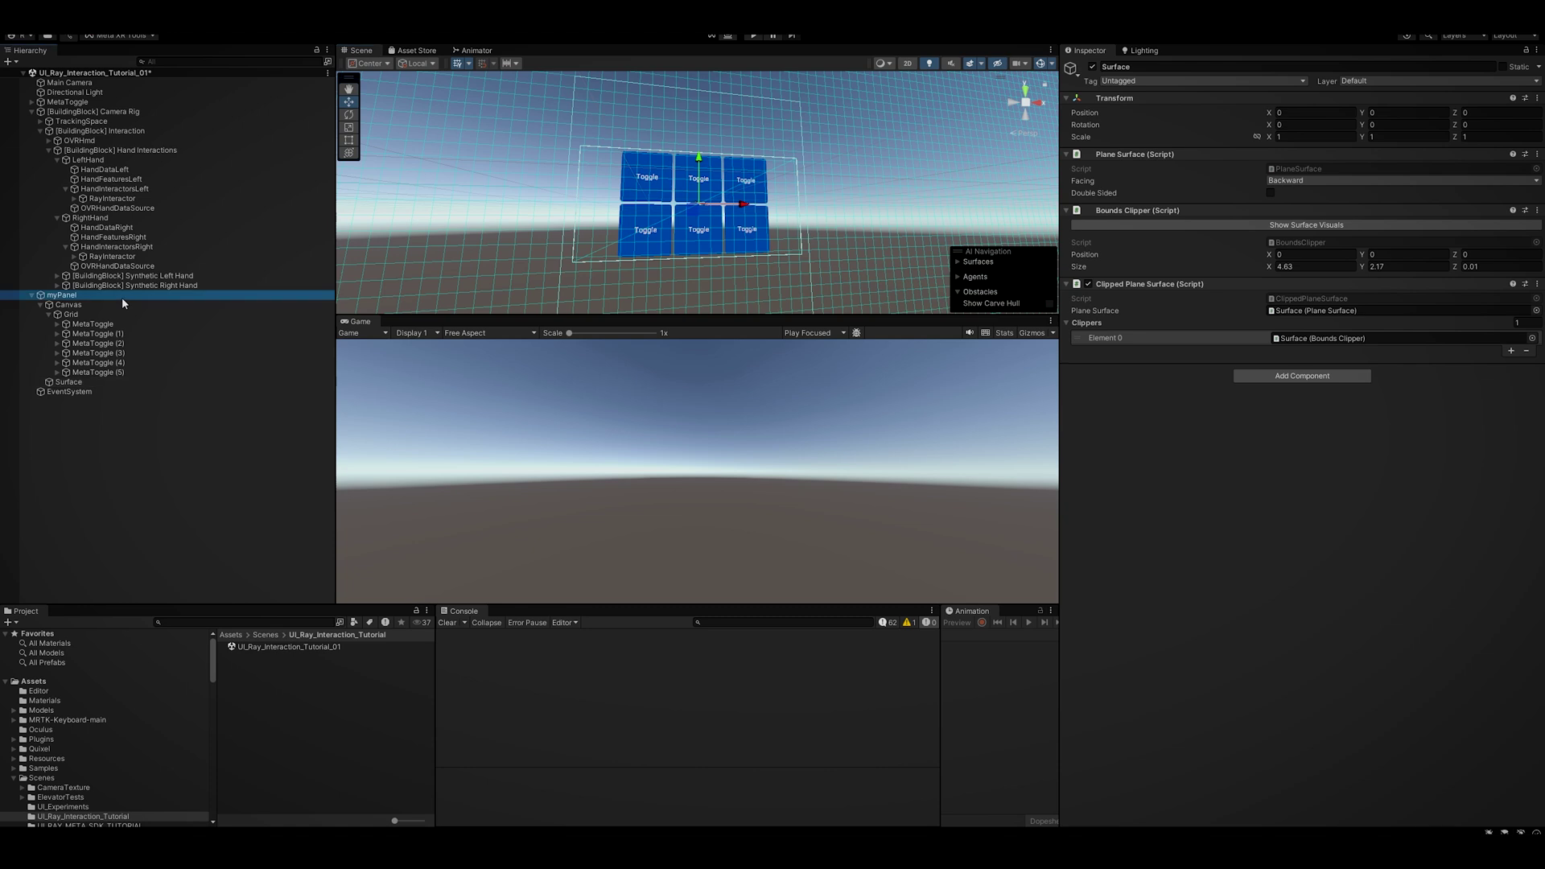
scroll(620, 241, up, 3)
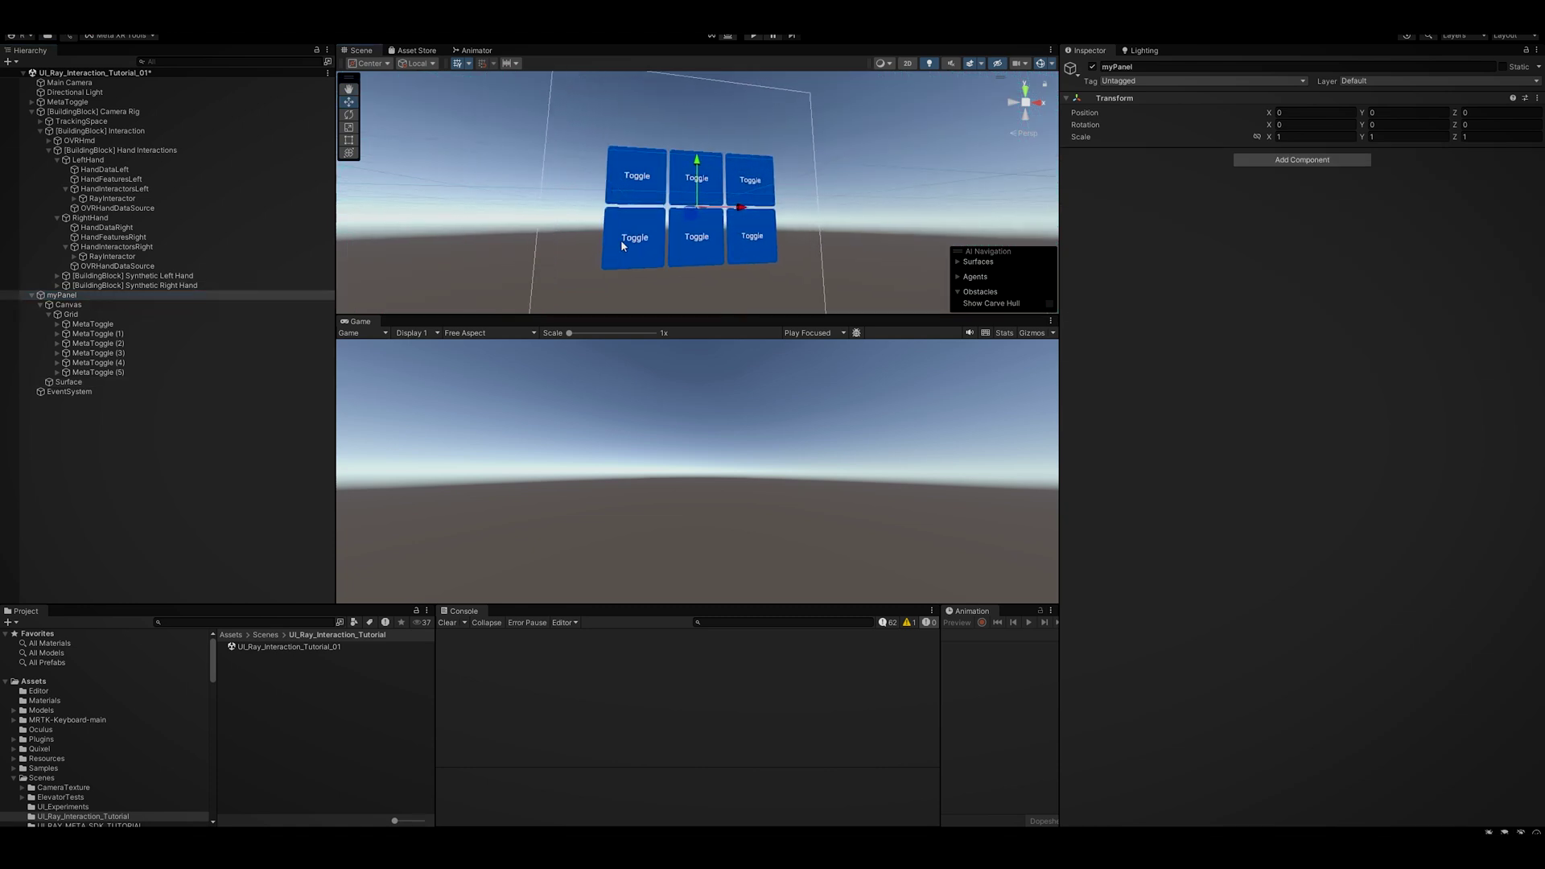
click(1457, 114)
drag(1458, 115, 1492, 118)
right_drag(753, 209, 930, 252)
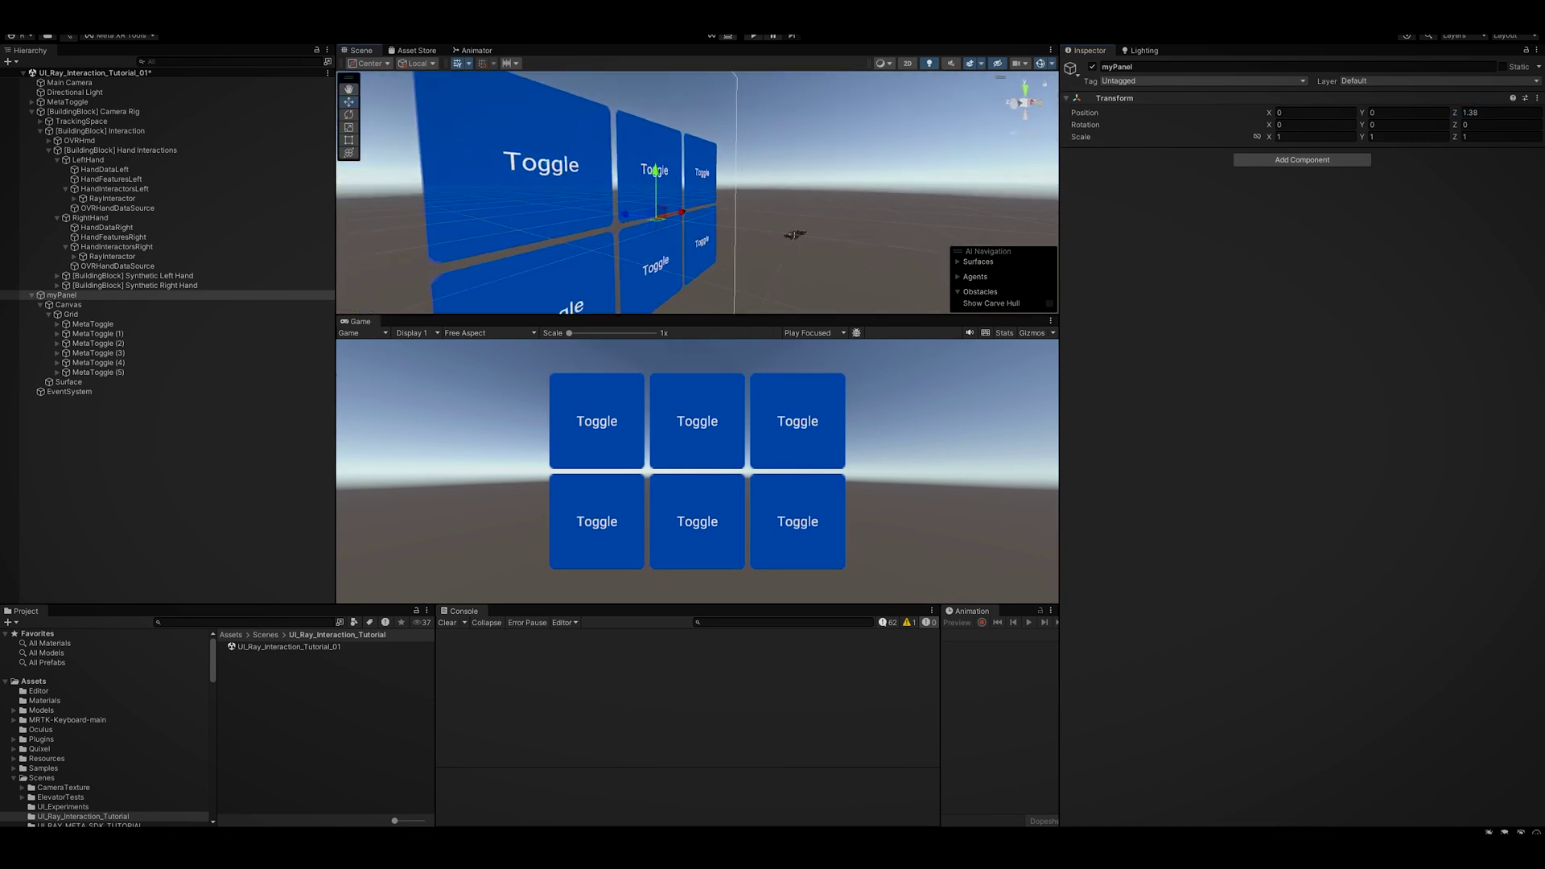
click(753, 36)
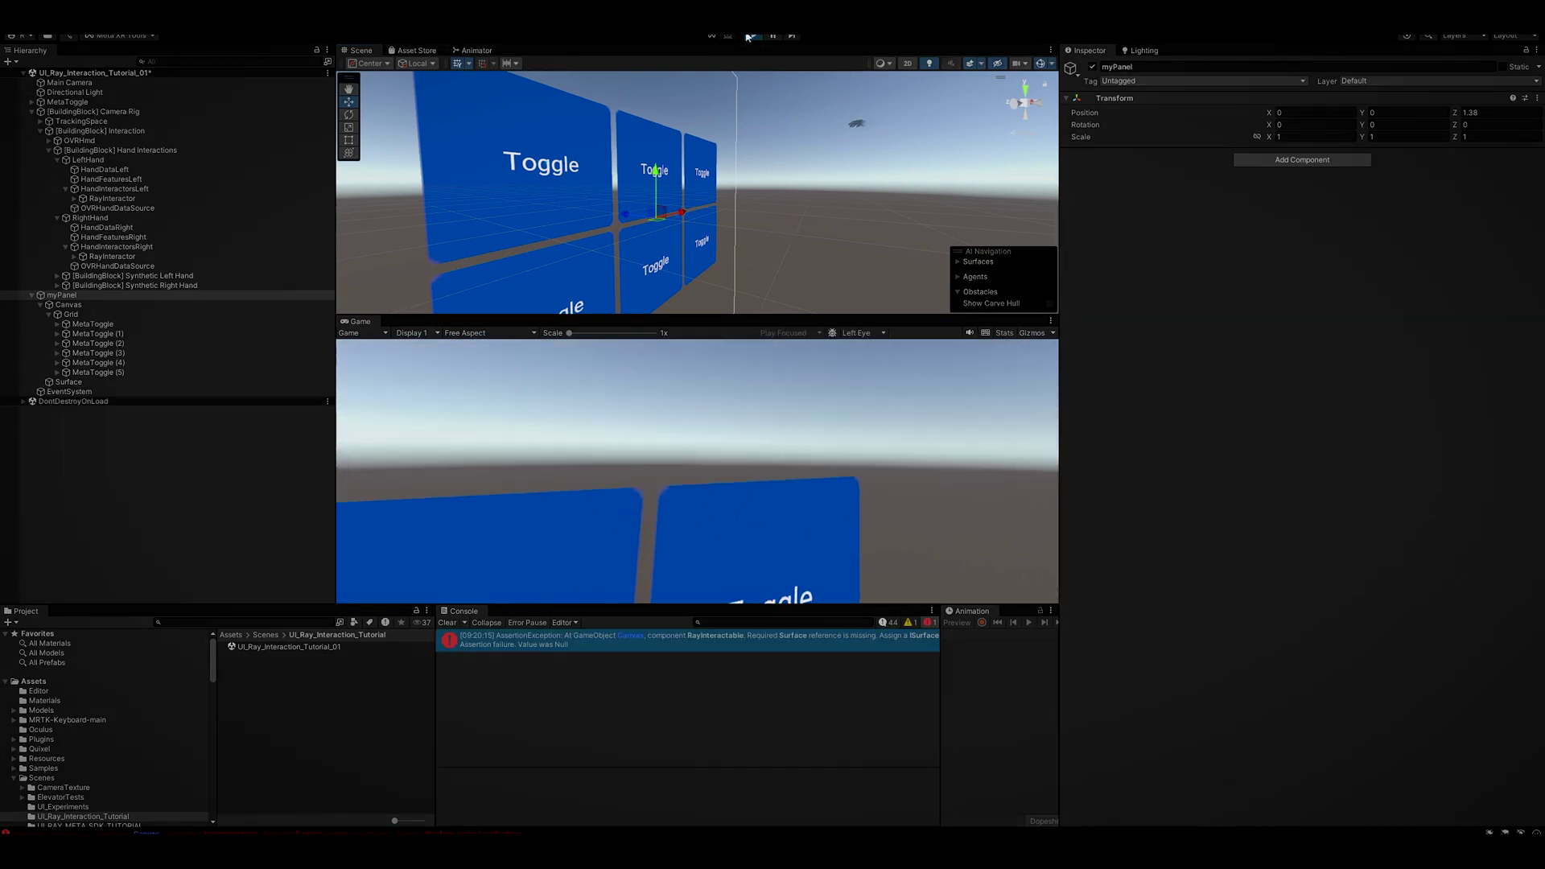
click(752, 37)
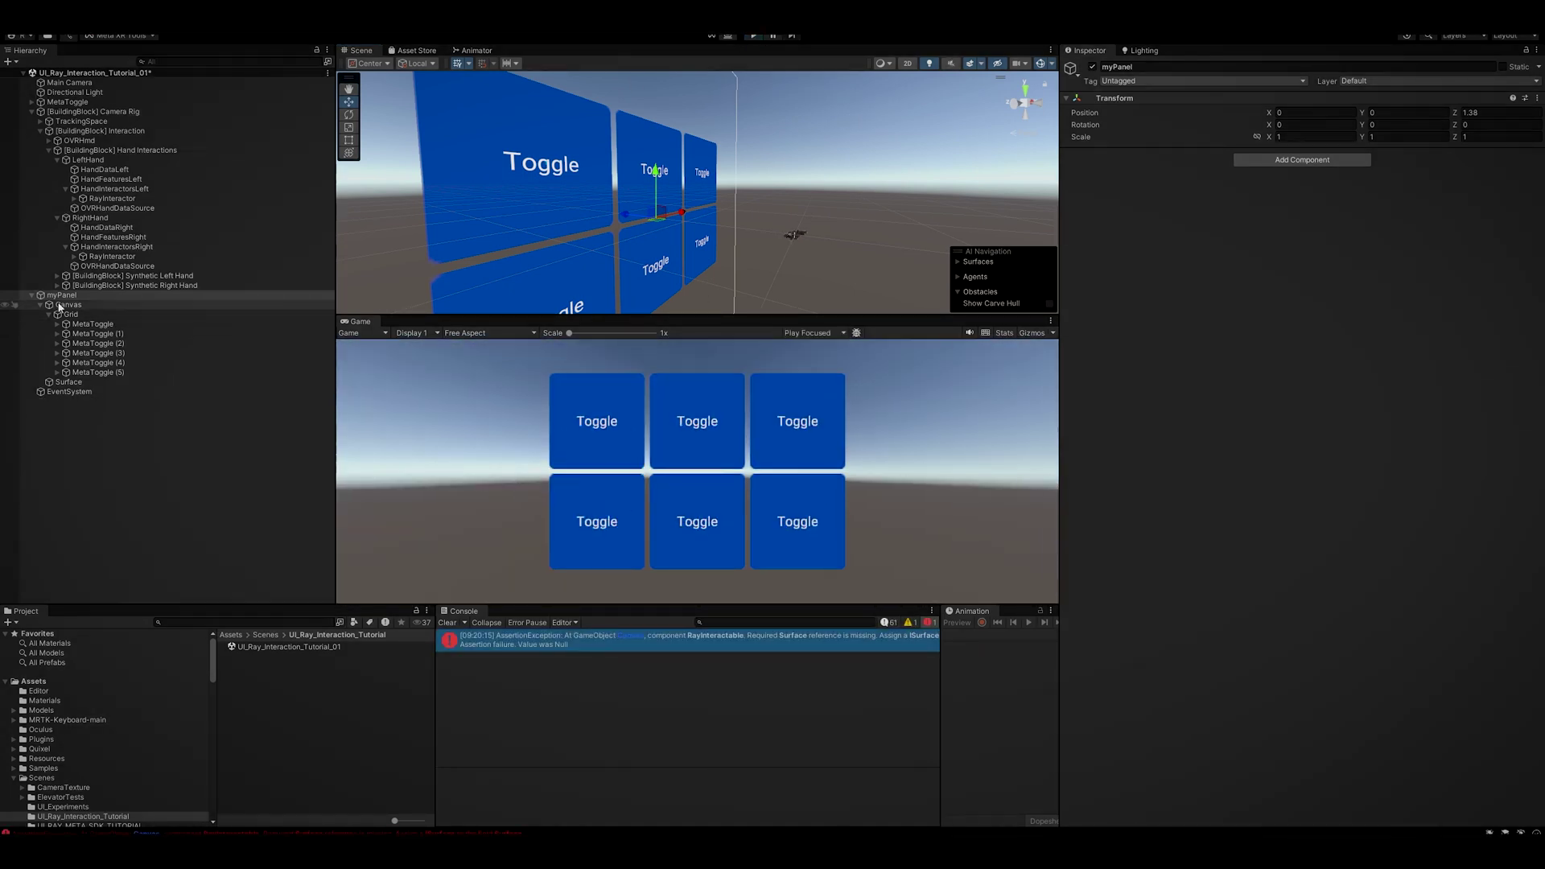
Assign Surface's ClippedPlaneSurface as the surface of the Canvas's Ray Interactable and run the scene in play mode.
click(103, 305)
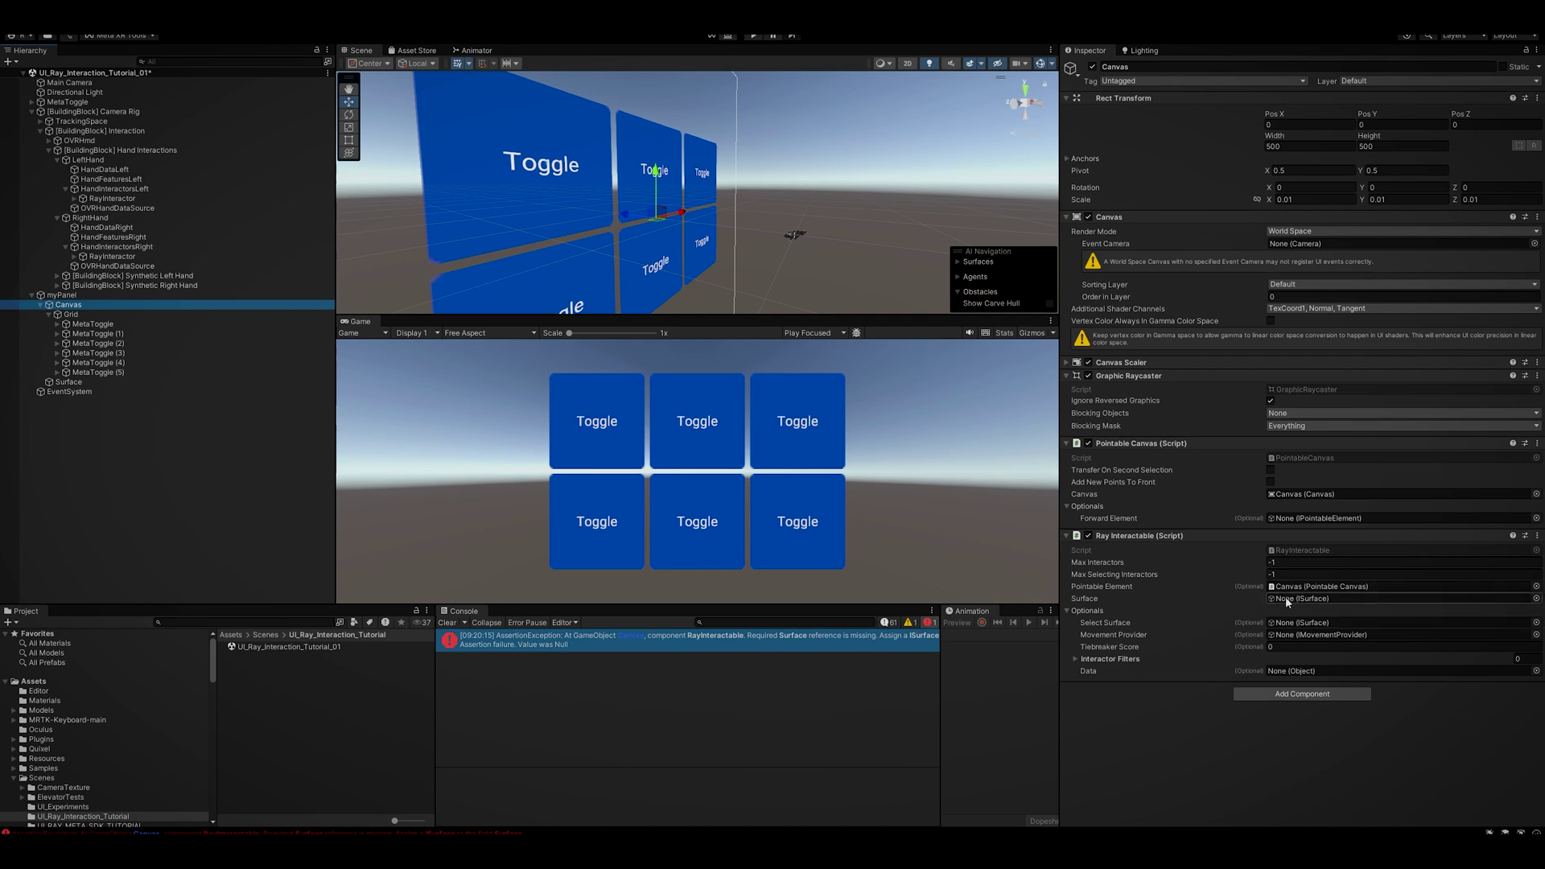
drag(58, 384, 1312, 604)
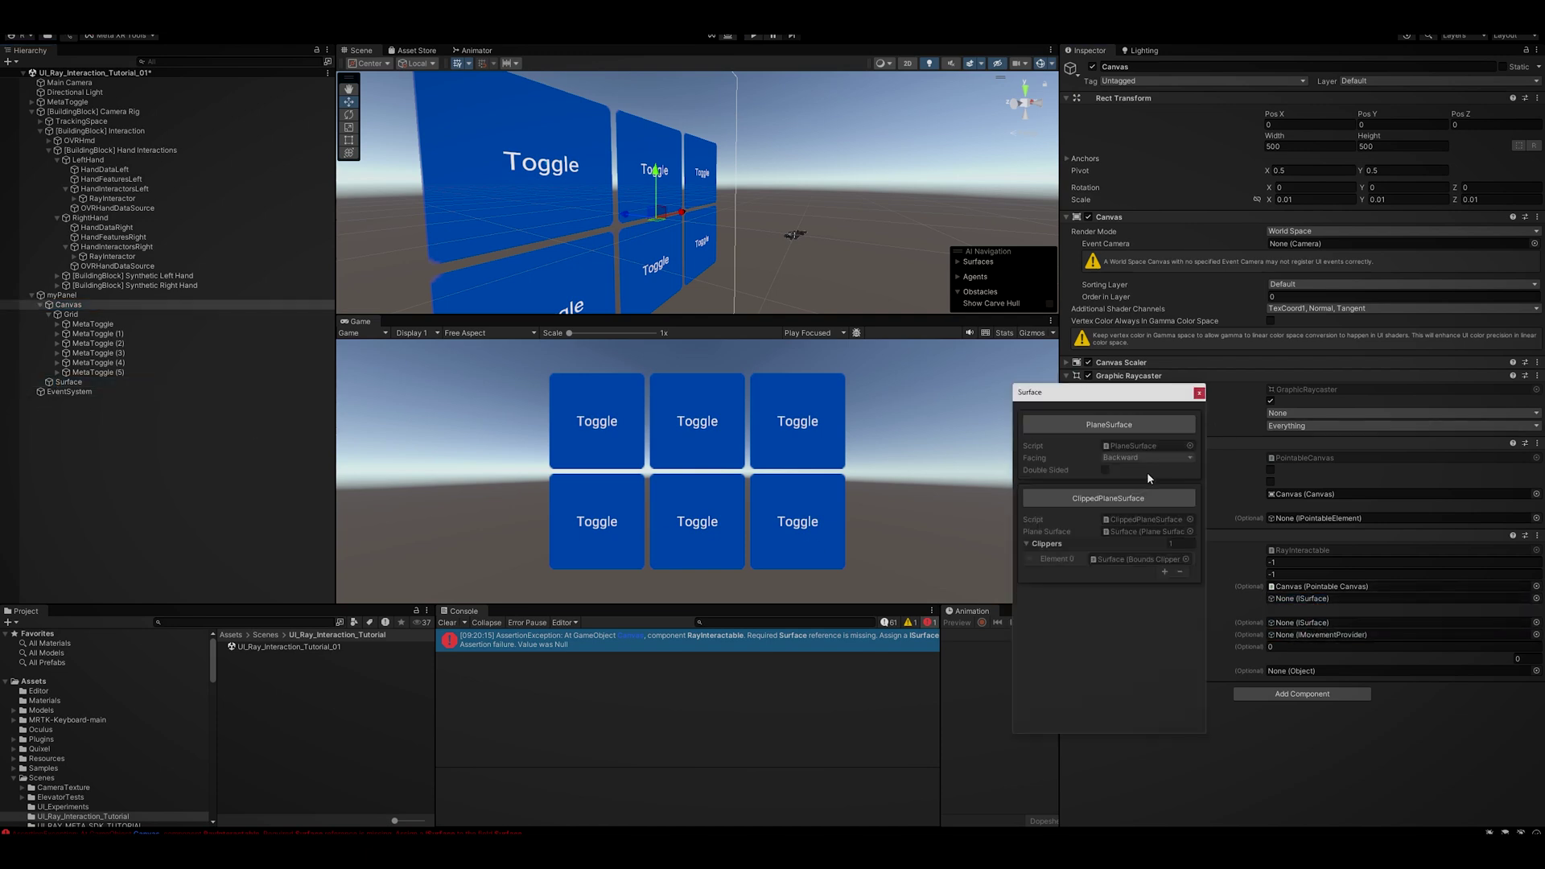
click(1085, 499)
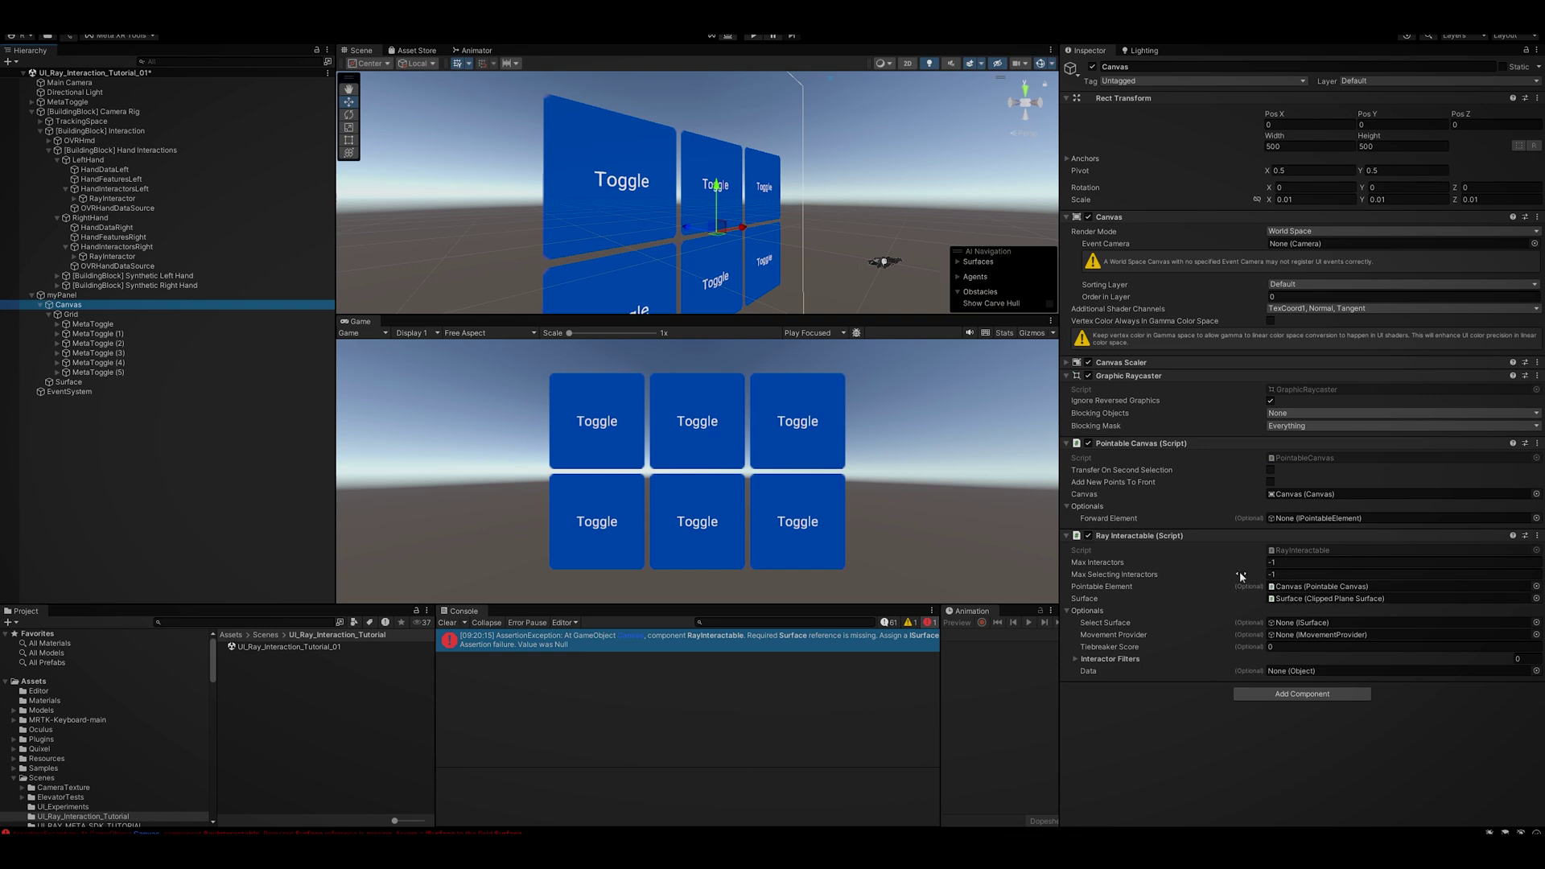
right_drag(838, 273, 771, 312)
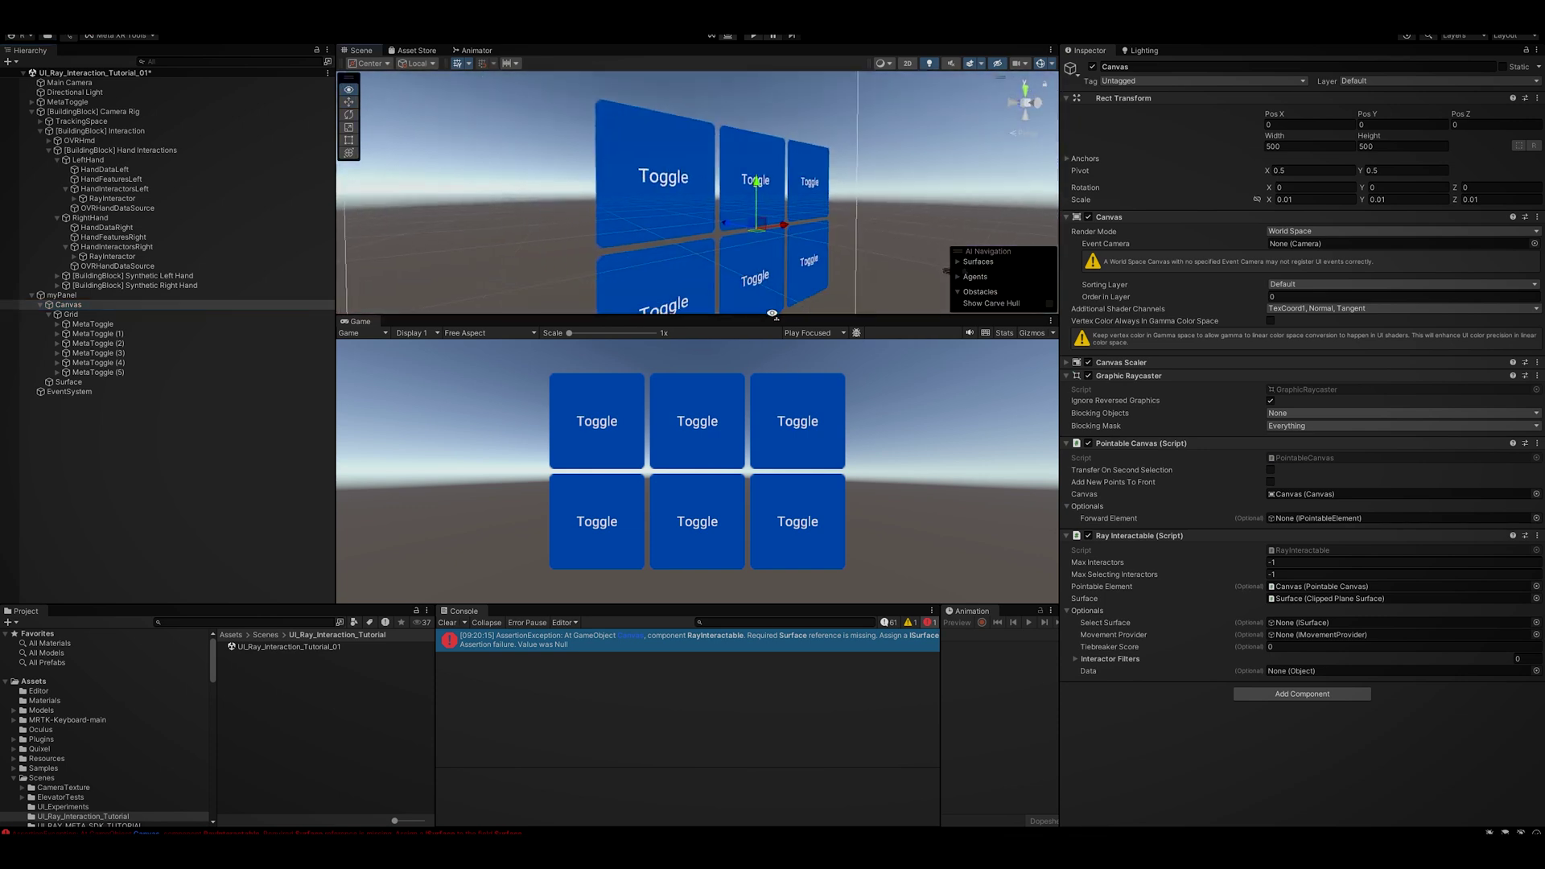
click(754, 37)
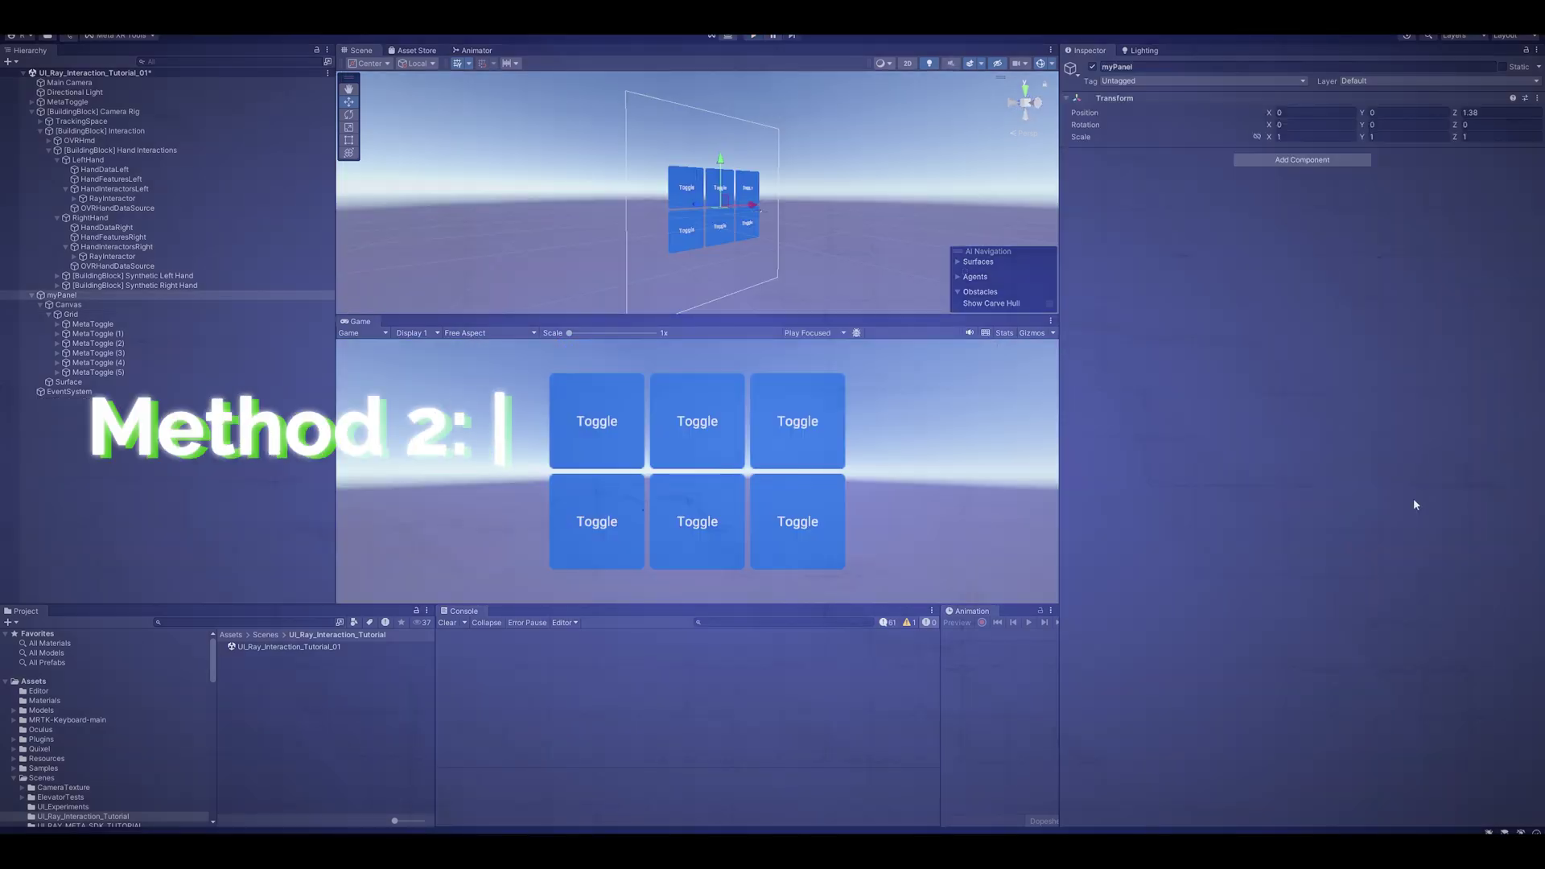
Remove the Clipped Plane Surface, Bounds Clipper and Plane Surface components from the Surface object under myPanel.
click(68, 381)
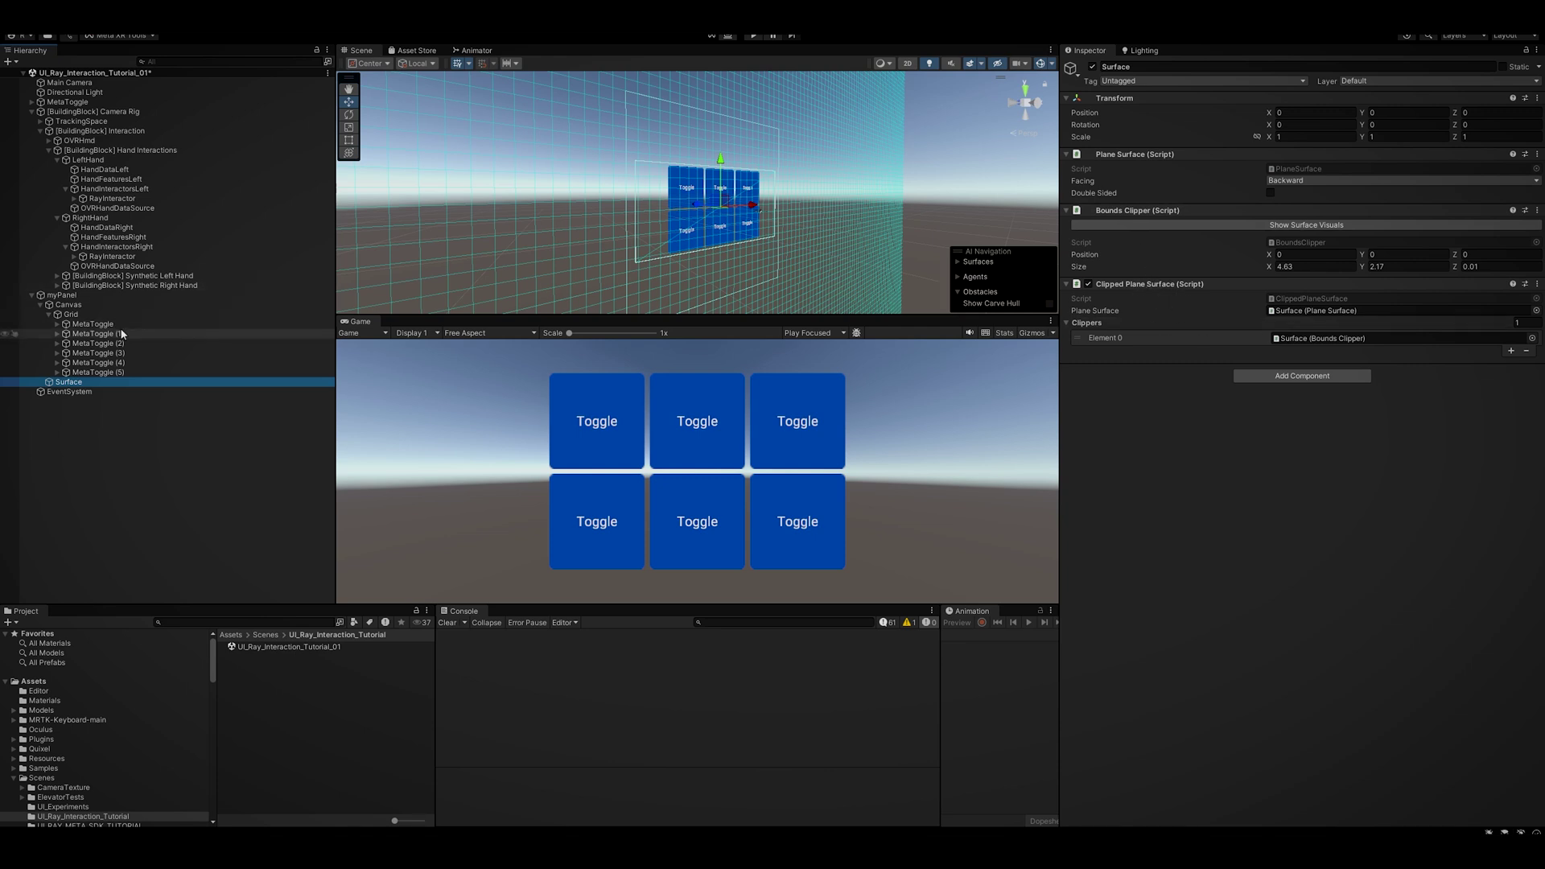
click(106, 306)
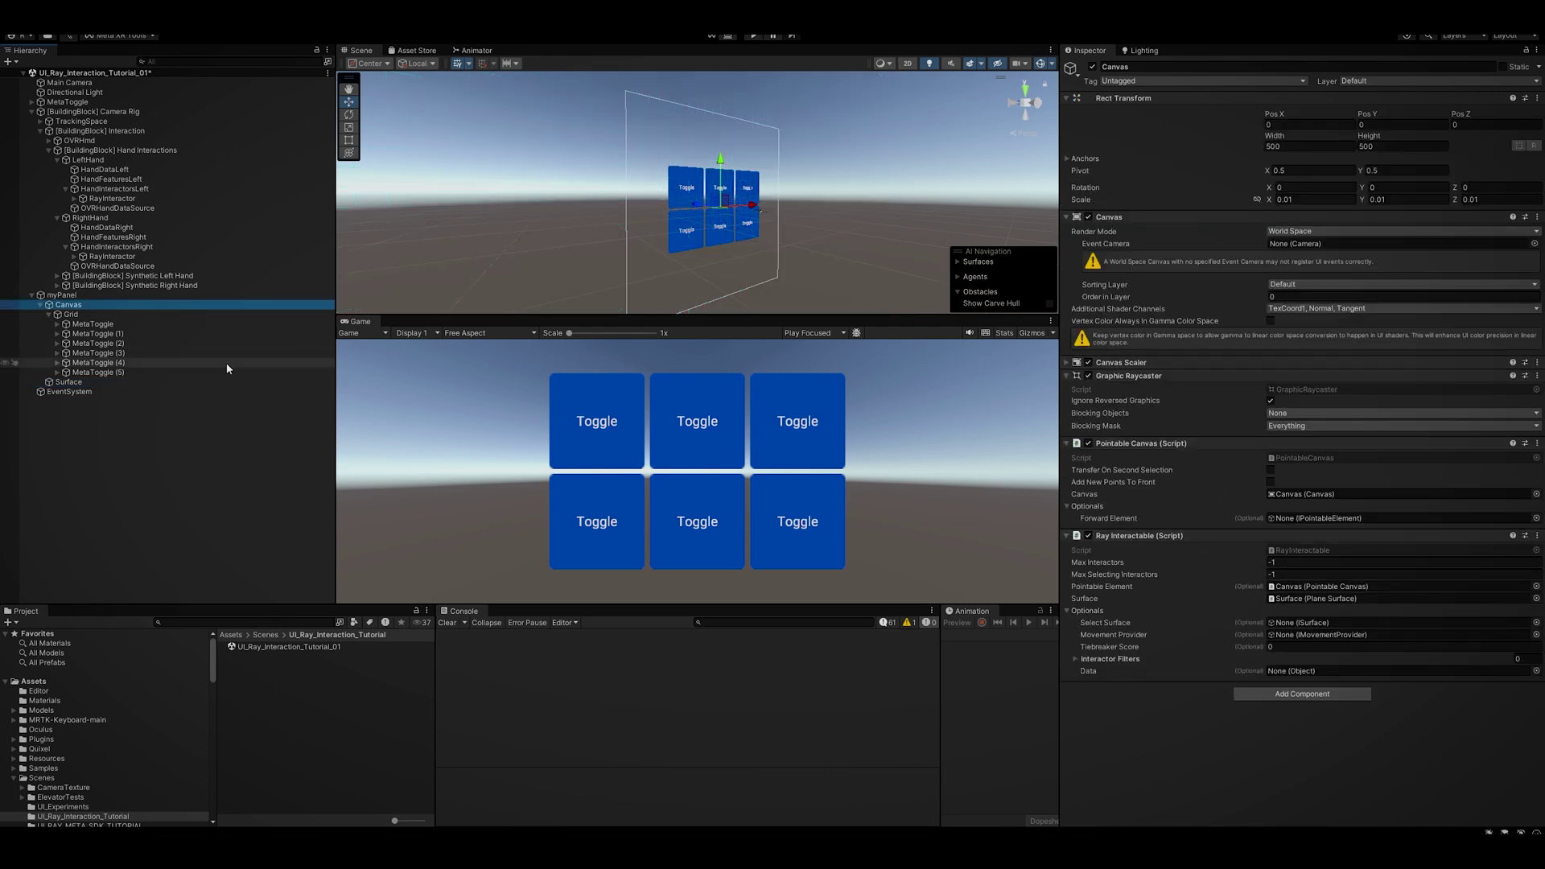
click(69, 382)
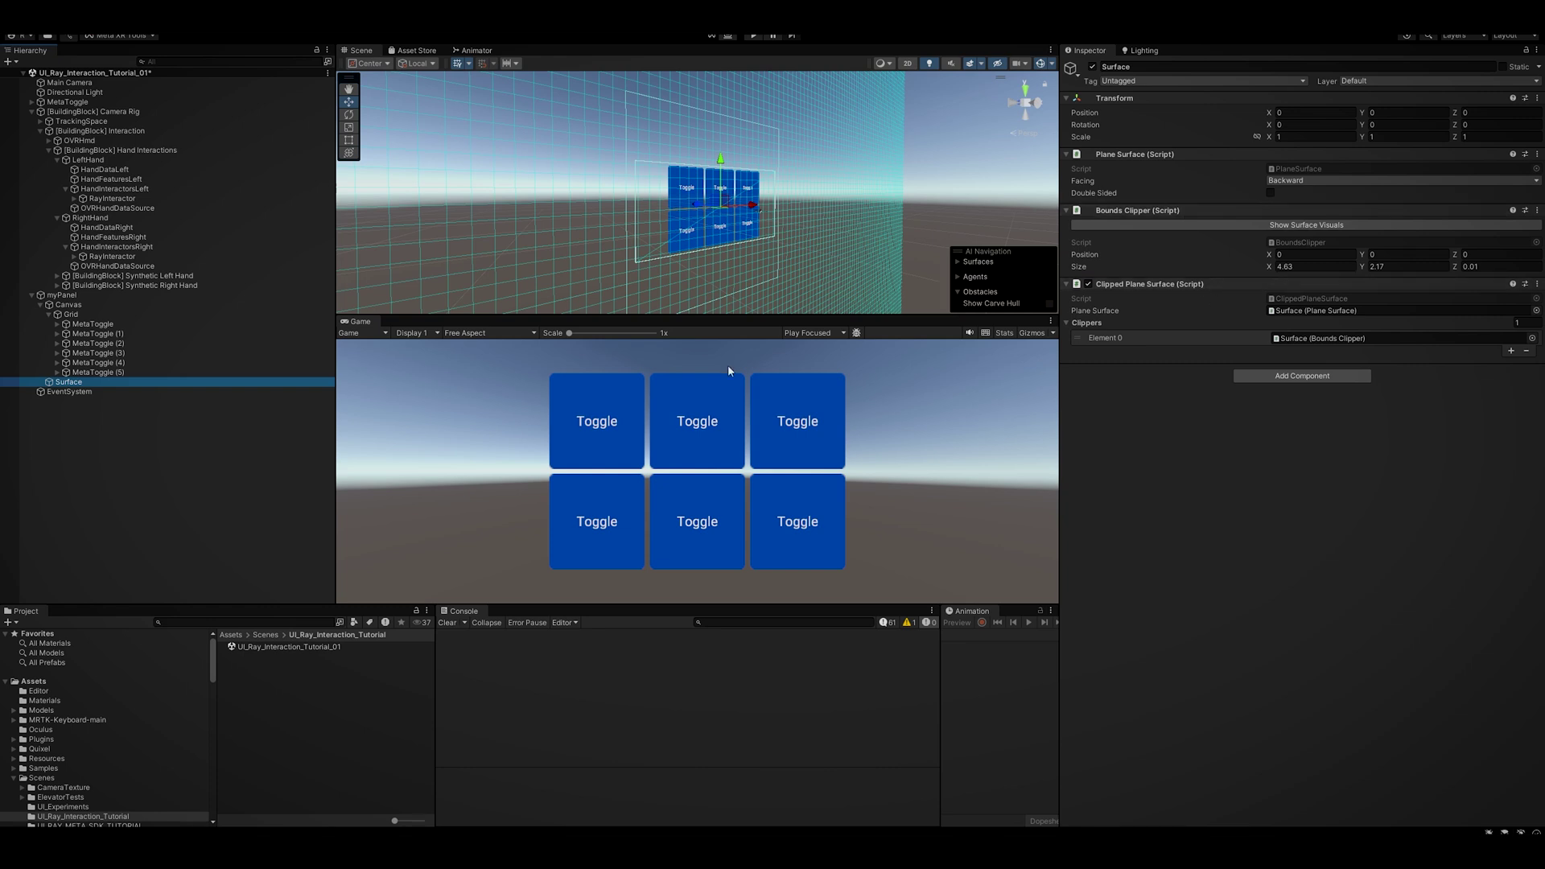
click(1537, 284)
click(1472, 342)
click(1537, 210)
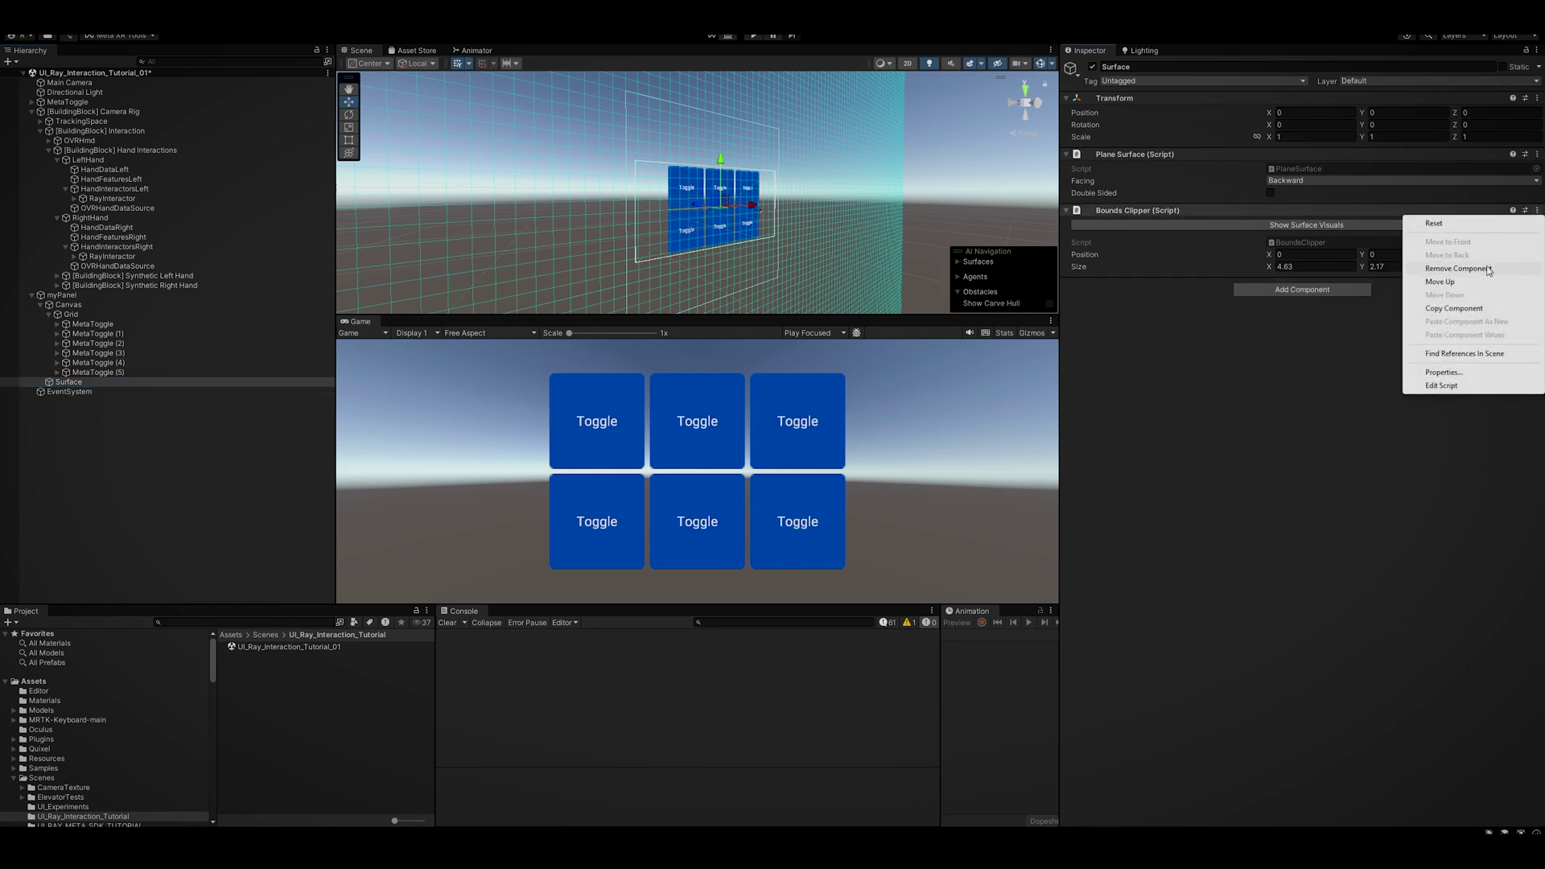
click(1458, 268)
click(1537, 154)
click(1466, 212)
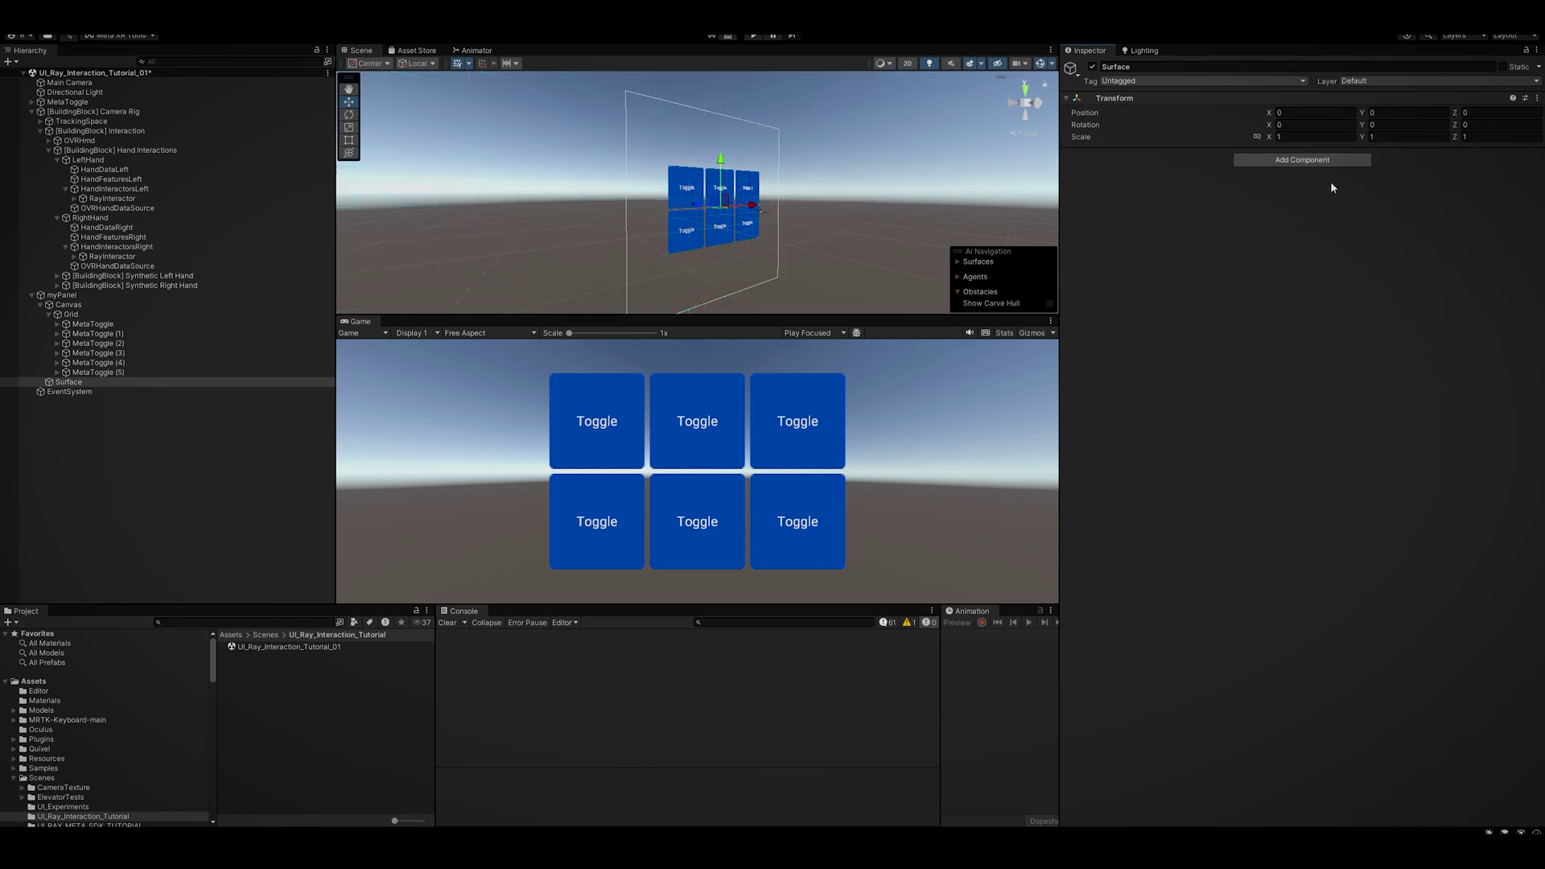
Add a Box Collider and a Collider Surface component to Surface, assigning the Box Collider as the Collider Surface's collider.
click(1271, 161)
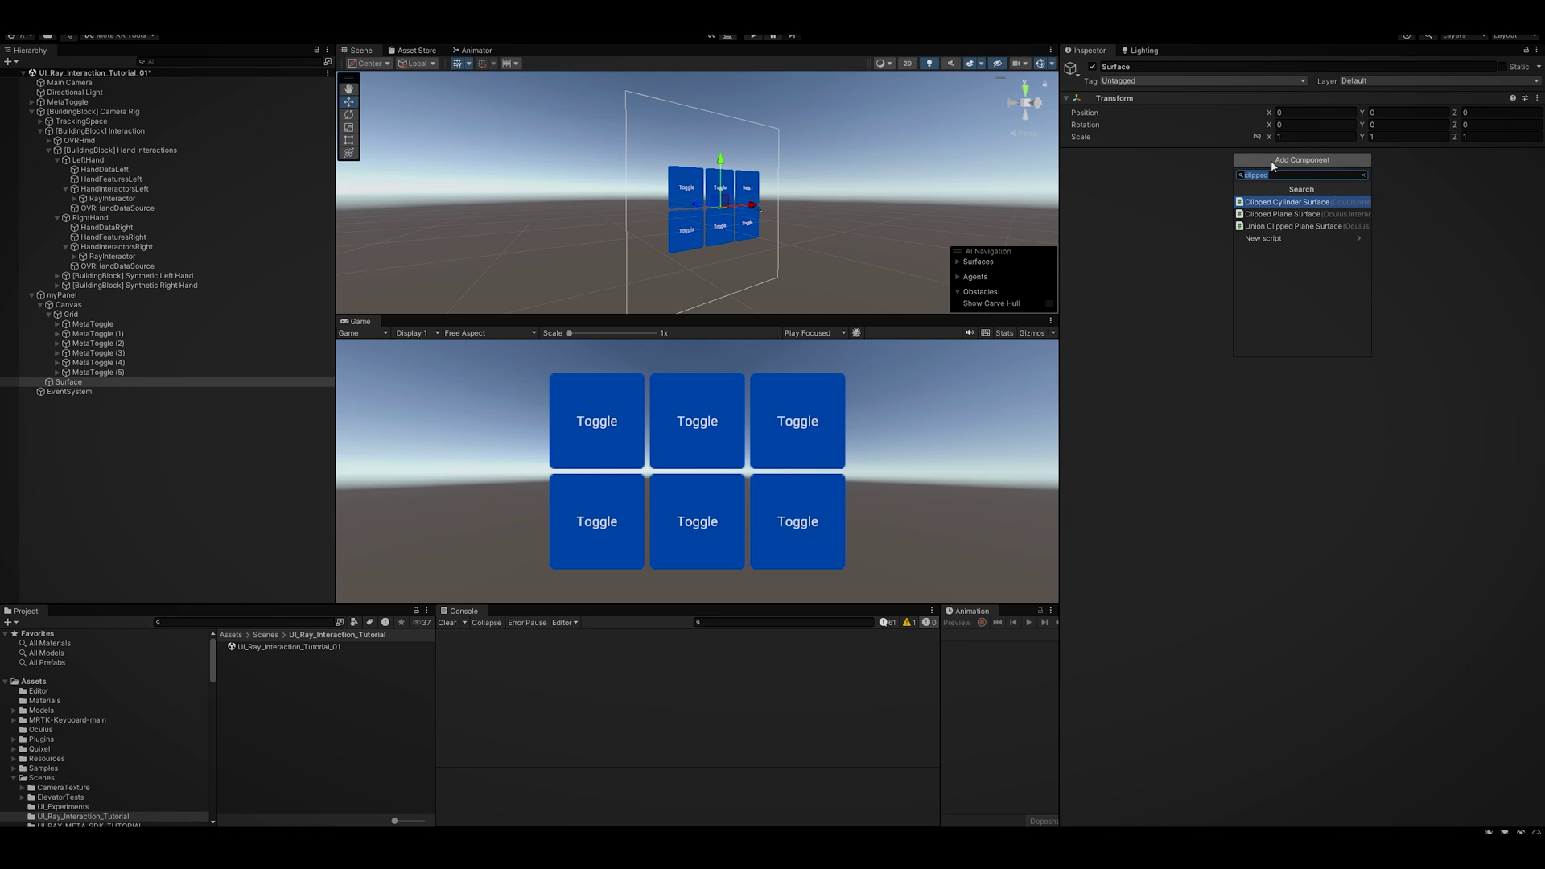
text(box)
key(Return)
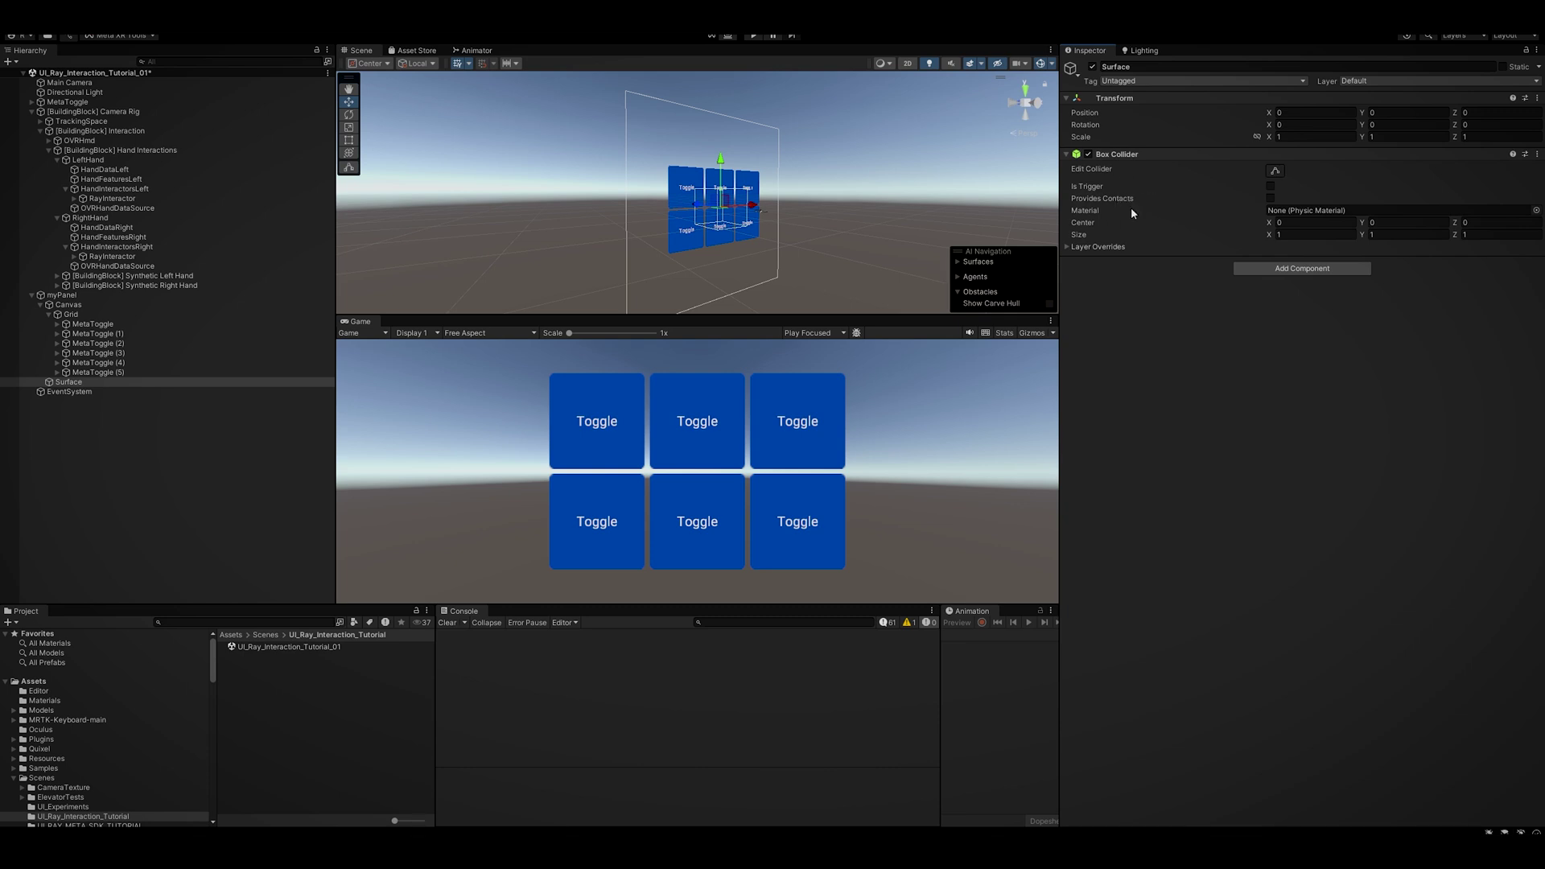
click(1287, 269)
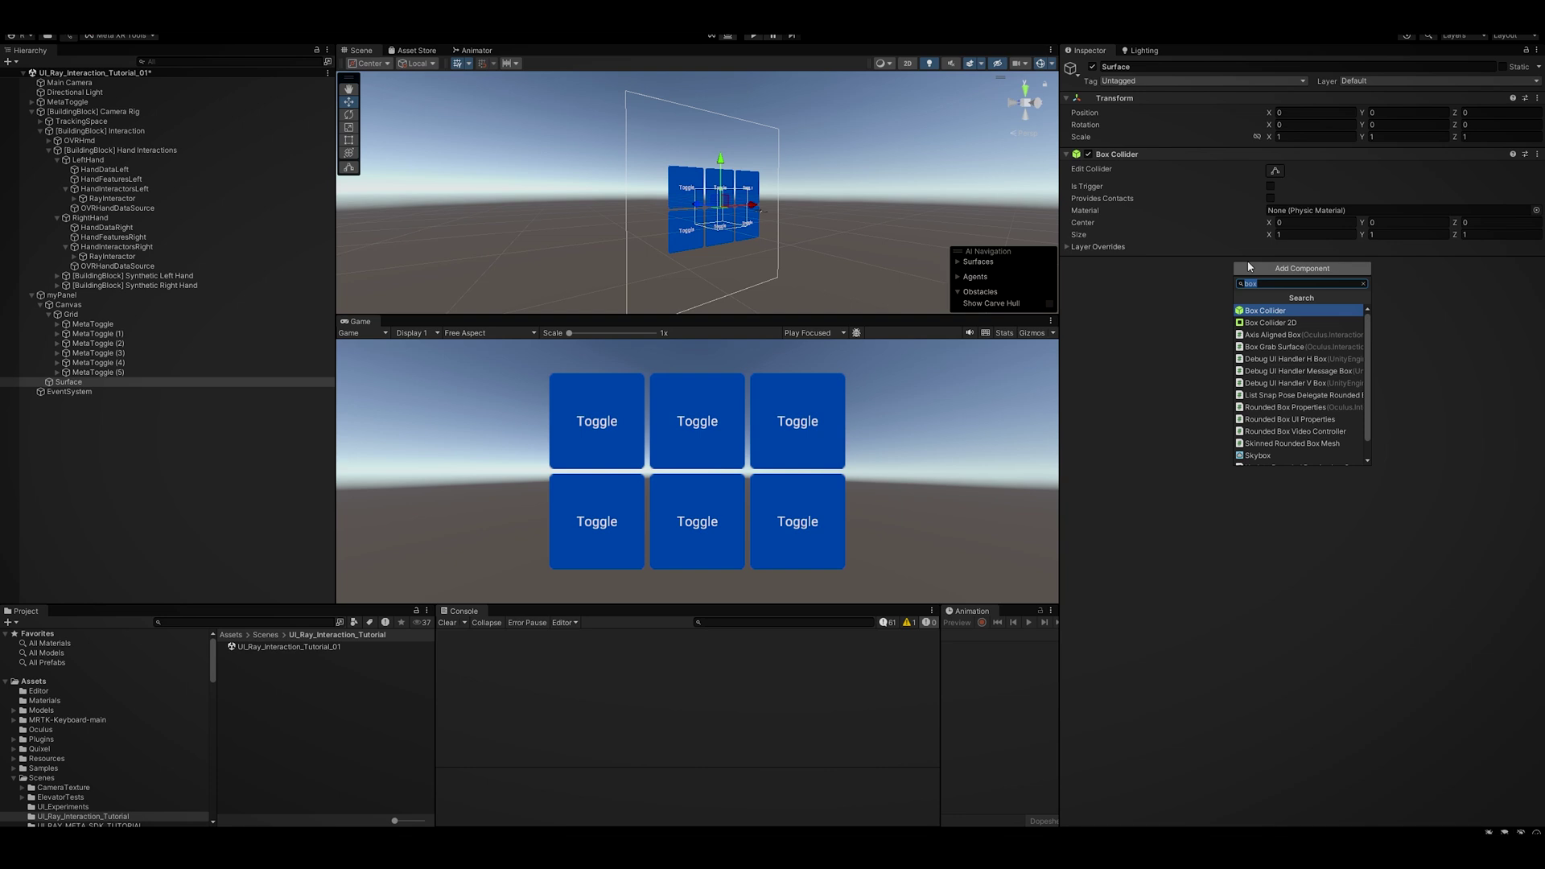
text(surface)
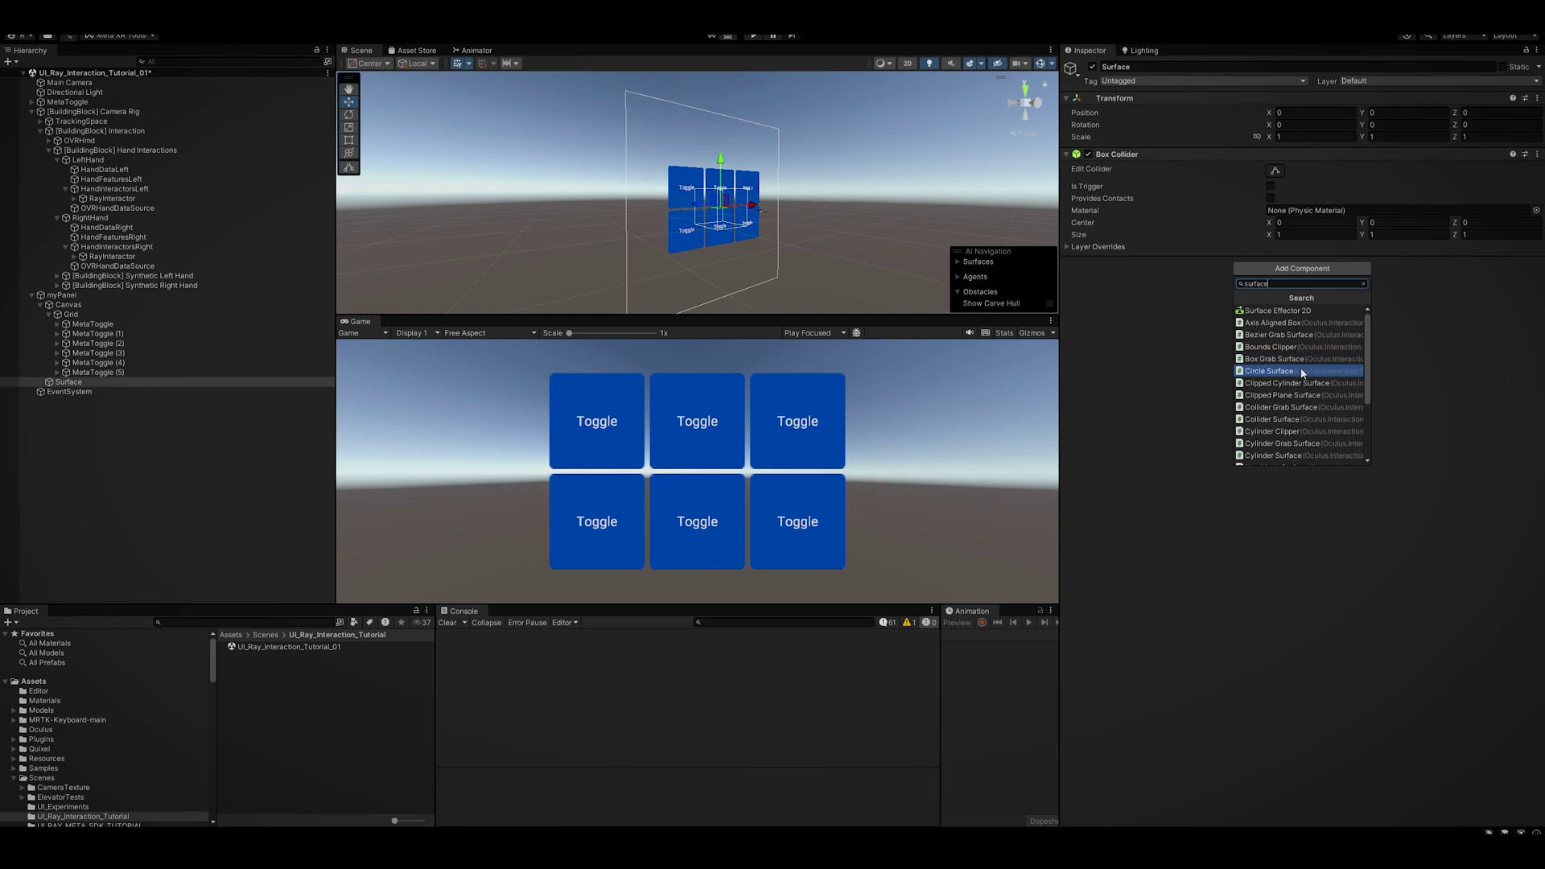
click(1260, 419)
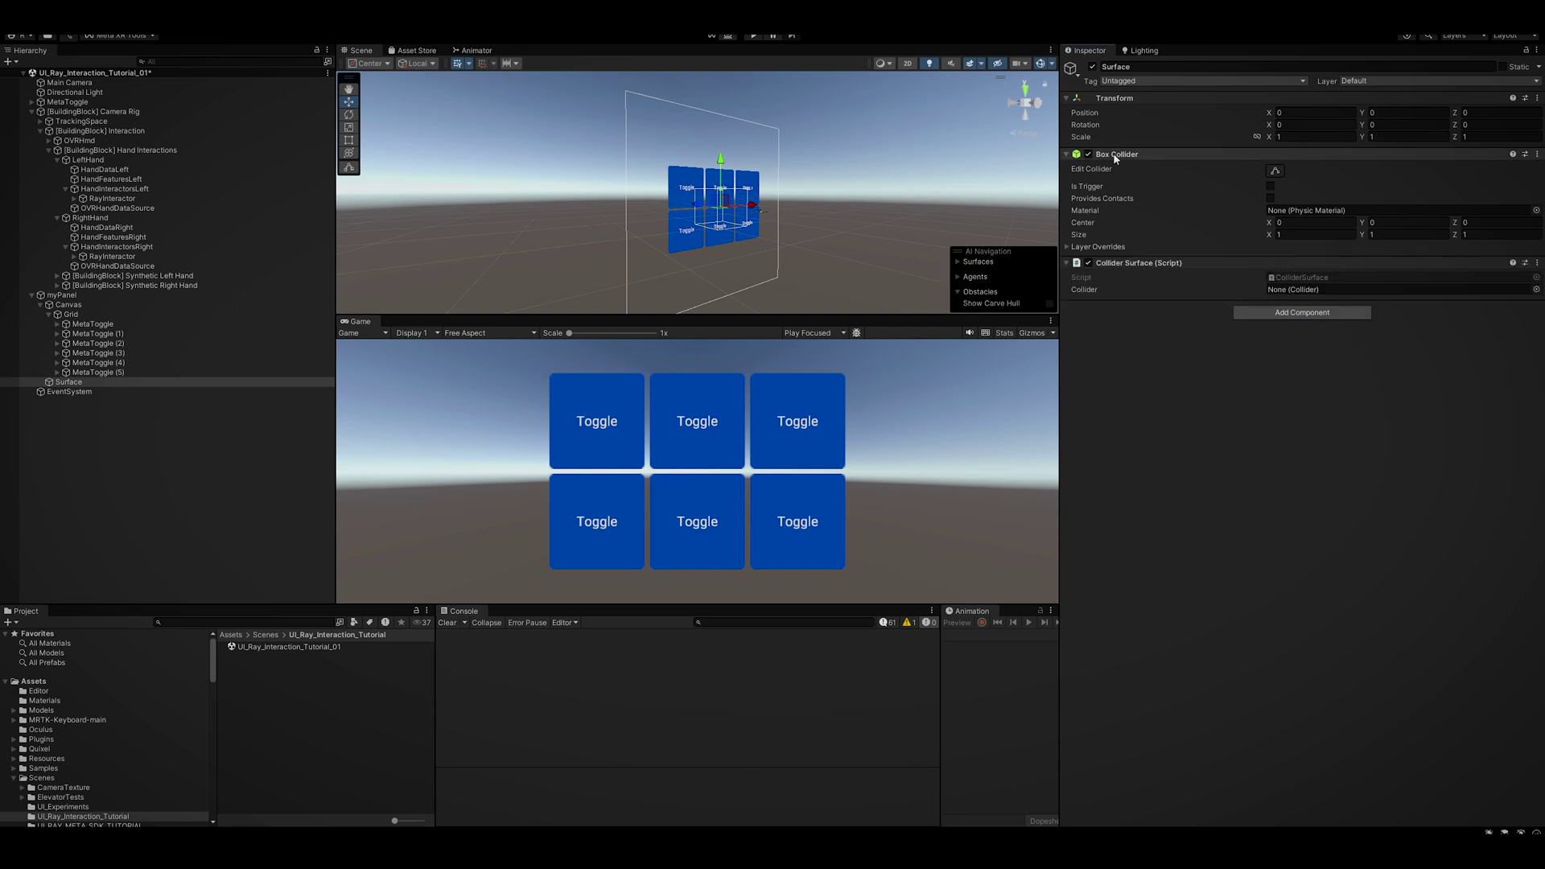
Set the Box Collider's size to about 3.19 in X, 2.11 in Y and 0.01 in Z to fit the toggle grid.
scroll(735, 240, up, 10)
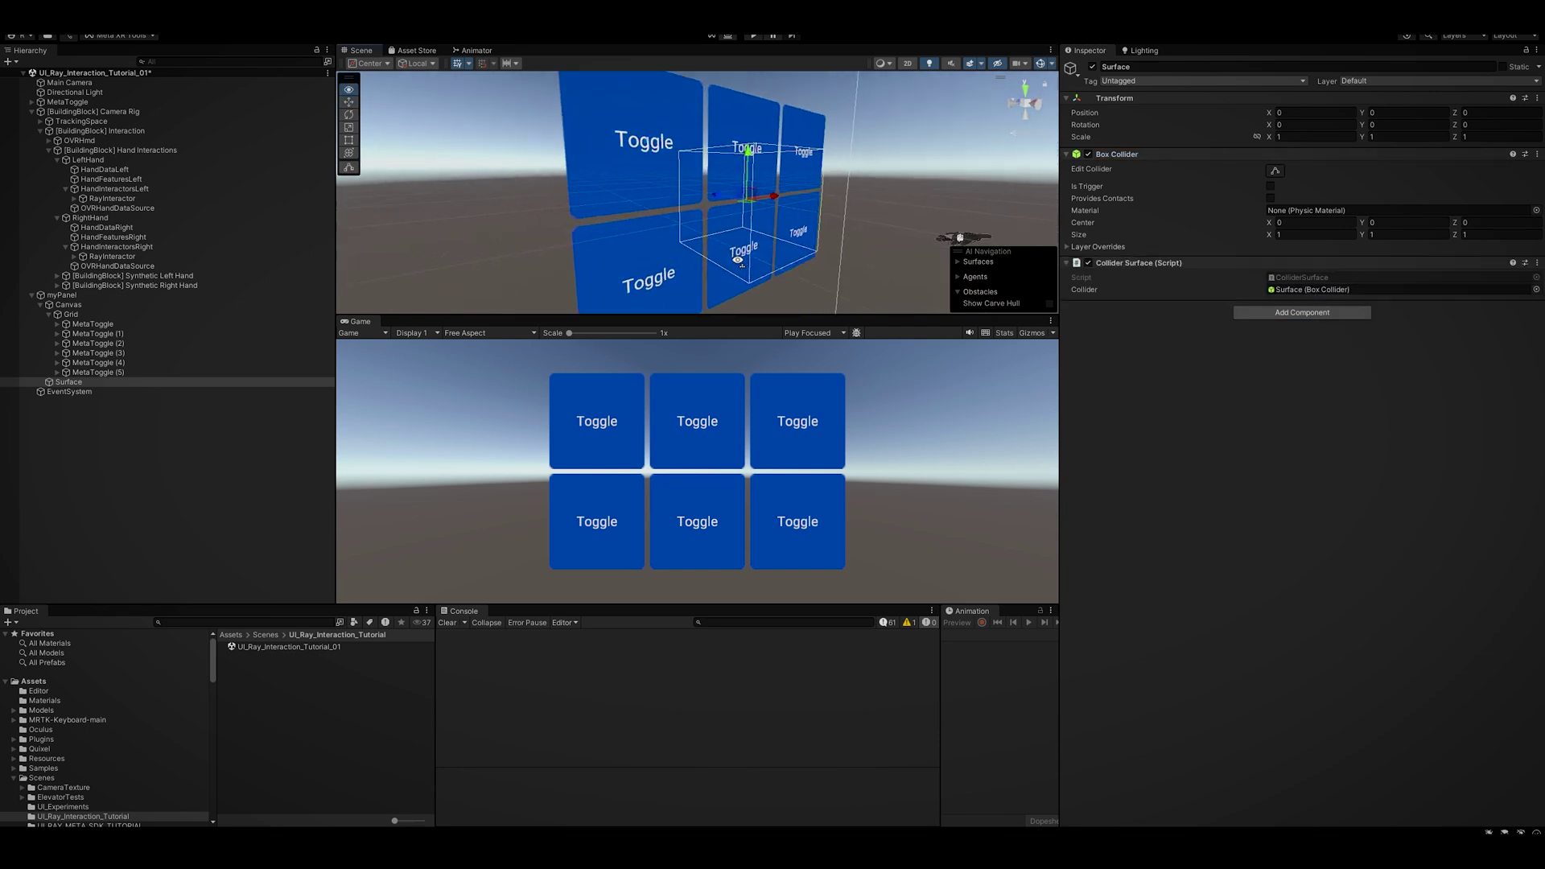
alt+drag(667, 245, 770, 172)
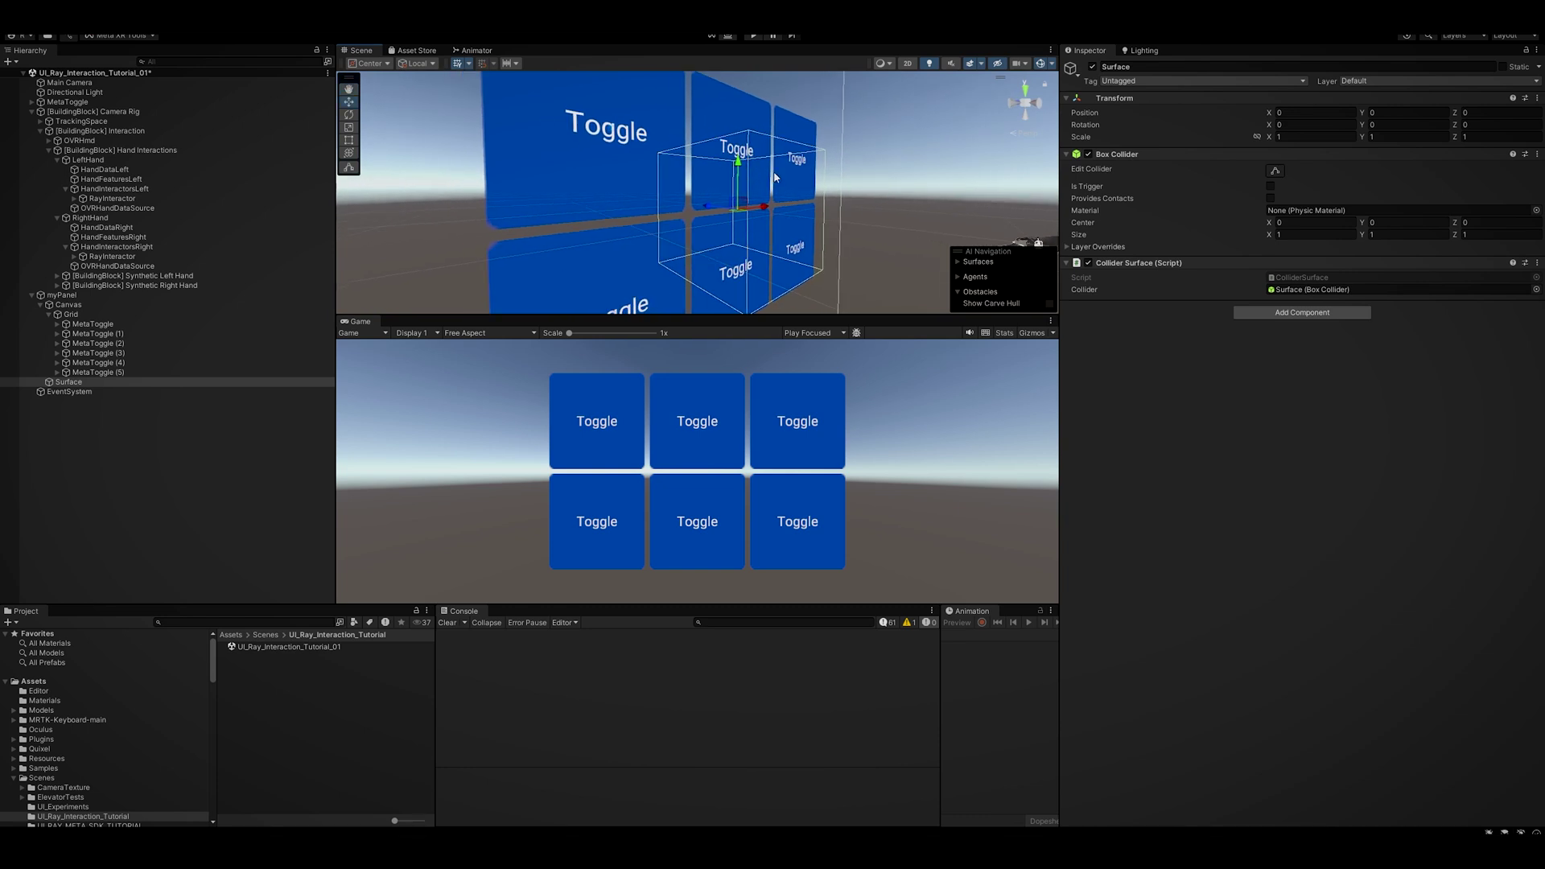
text(0)
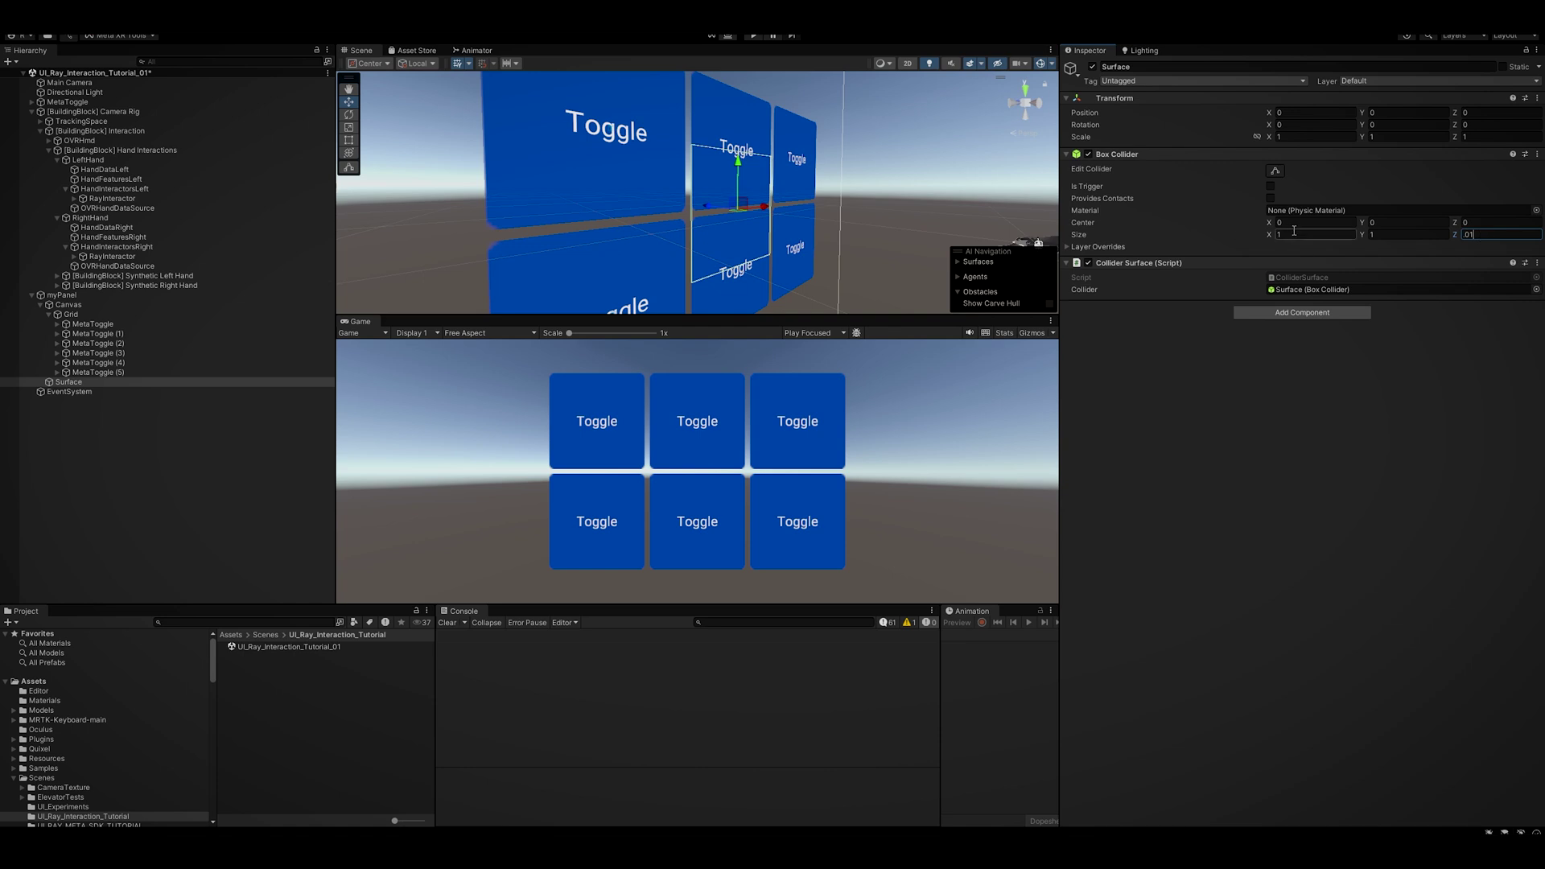
drag(1271, 238, 1385, 237)
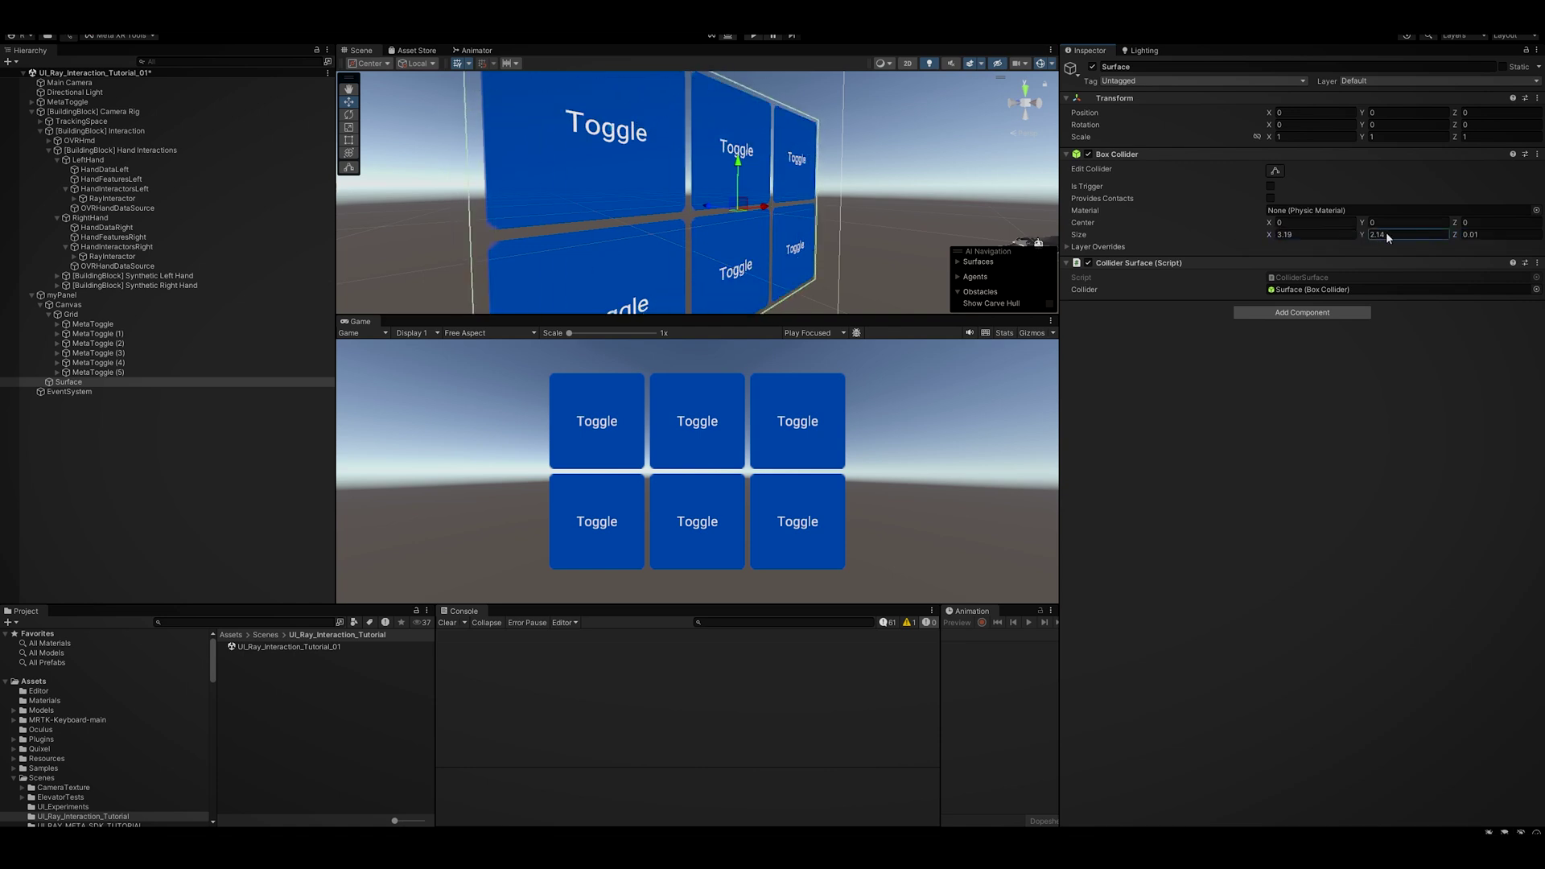
scroll(824, 122, down, 5)
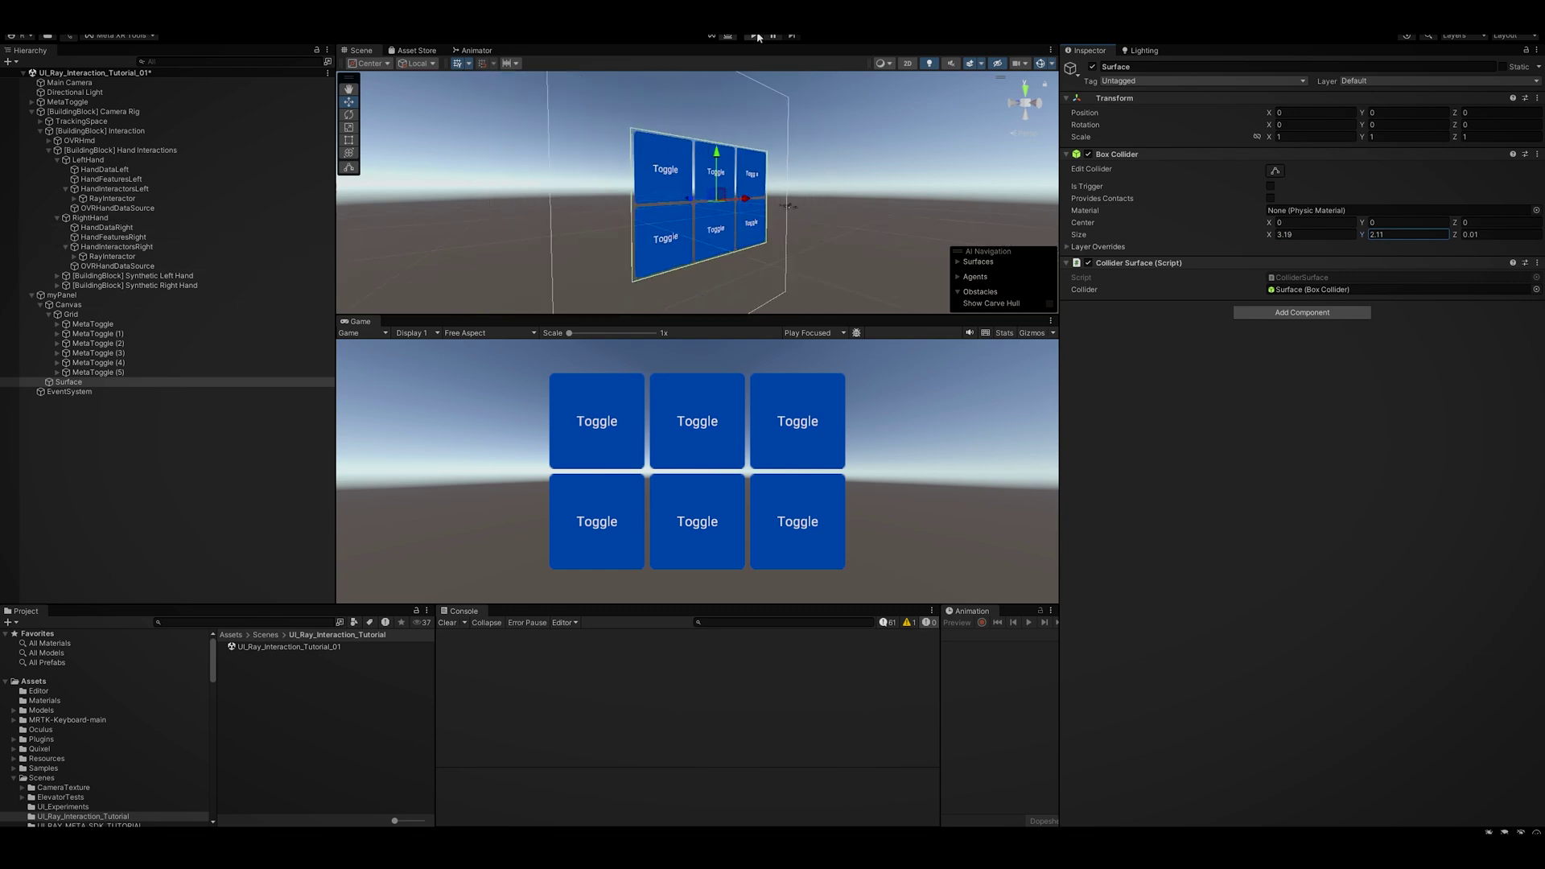
Assign Surface's Collider Surface as the surface of the Canvas's Ray Interactable, run the scene in play mode and inspect Surface.
click(69, 305)
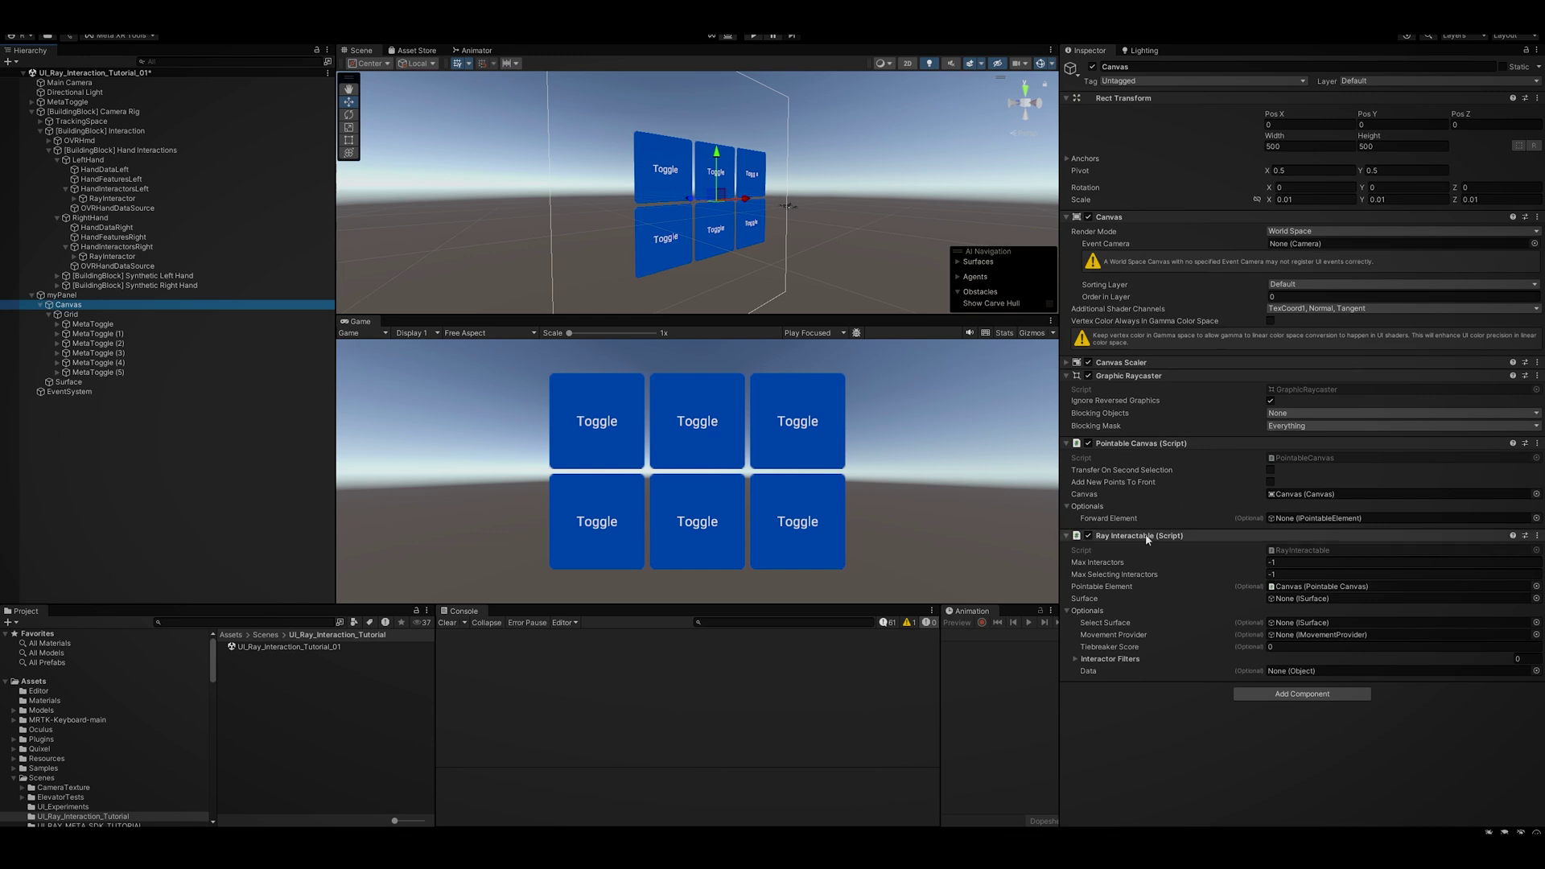
drag(43, 383, 1311, 607)
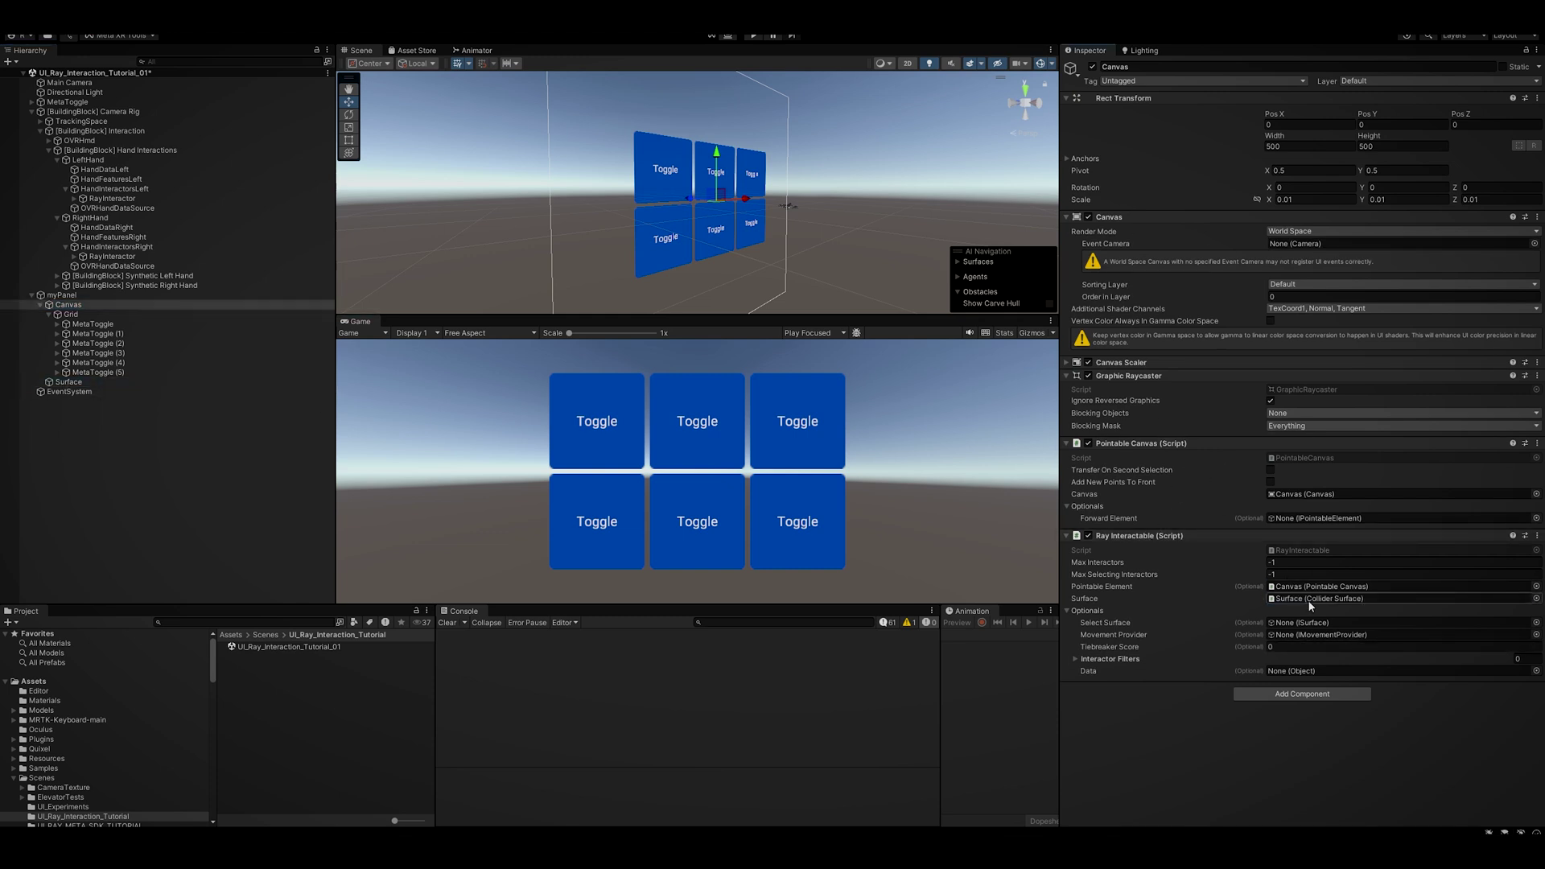
click(754, 36)
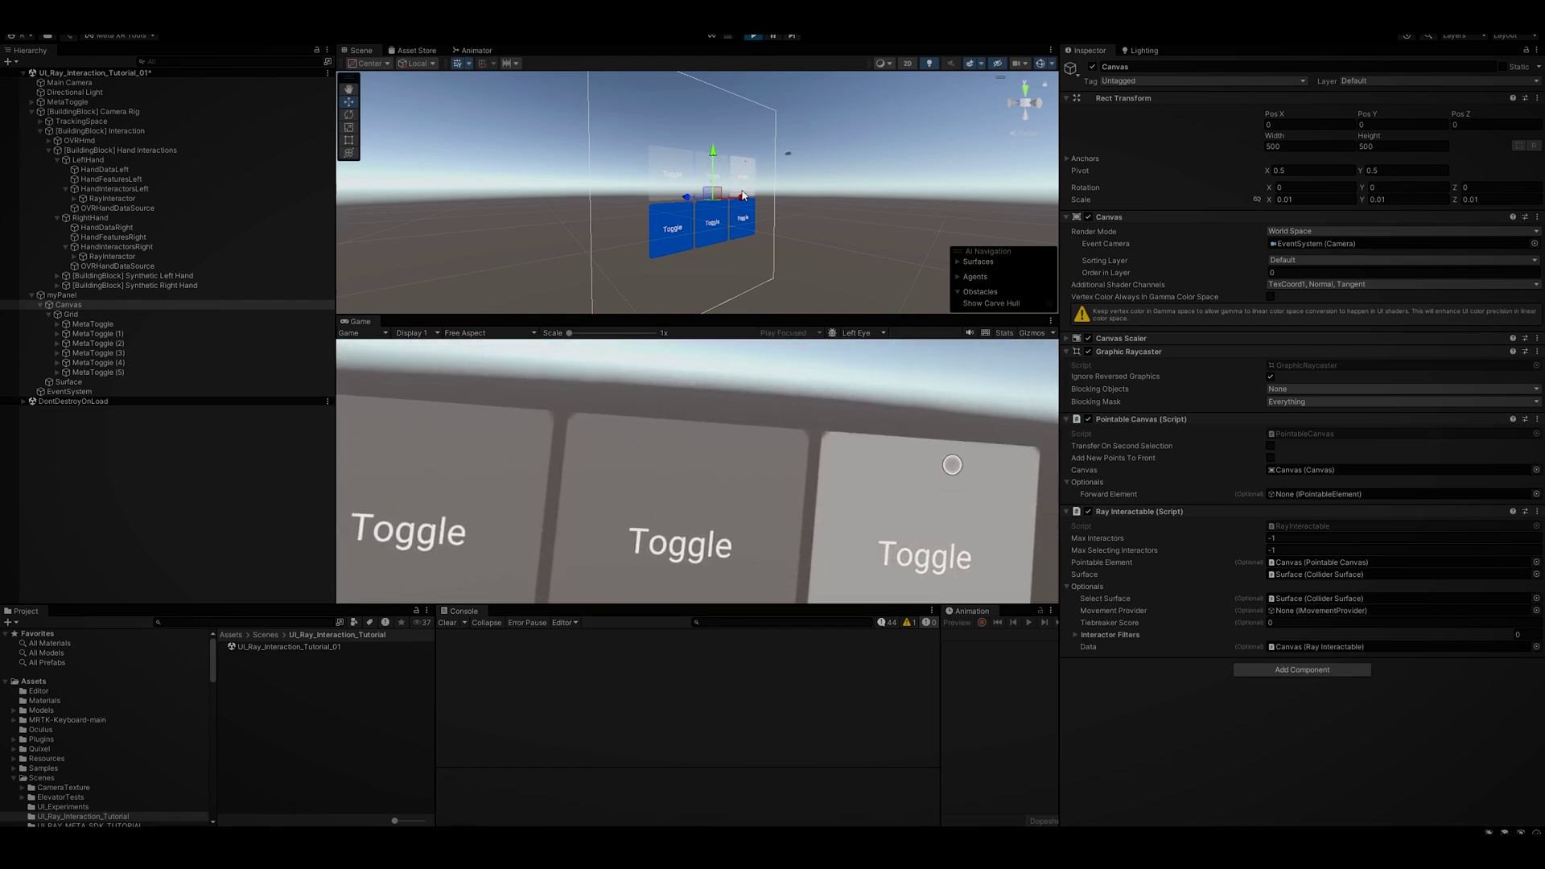
click(88, 382)
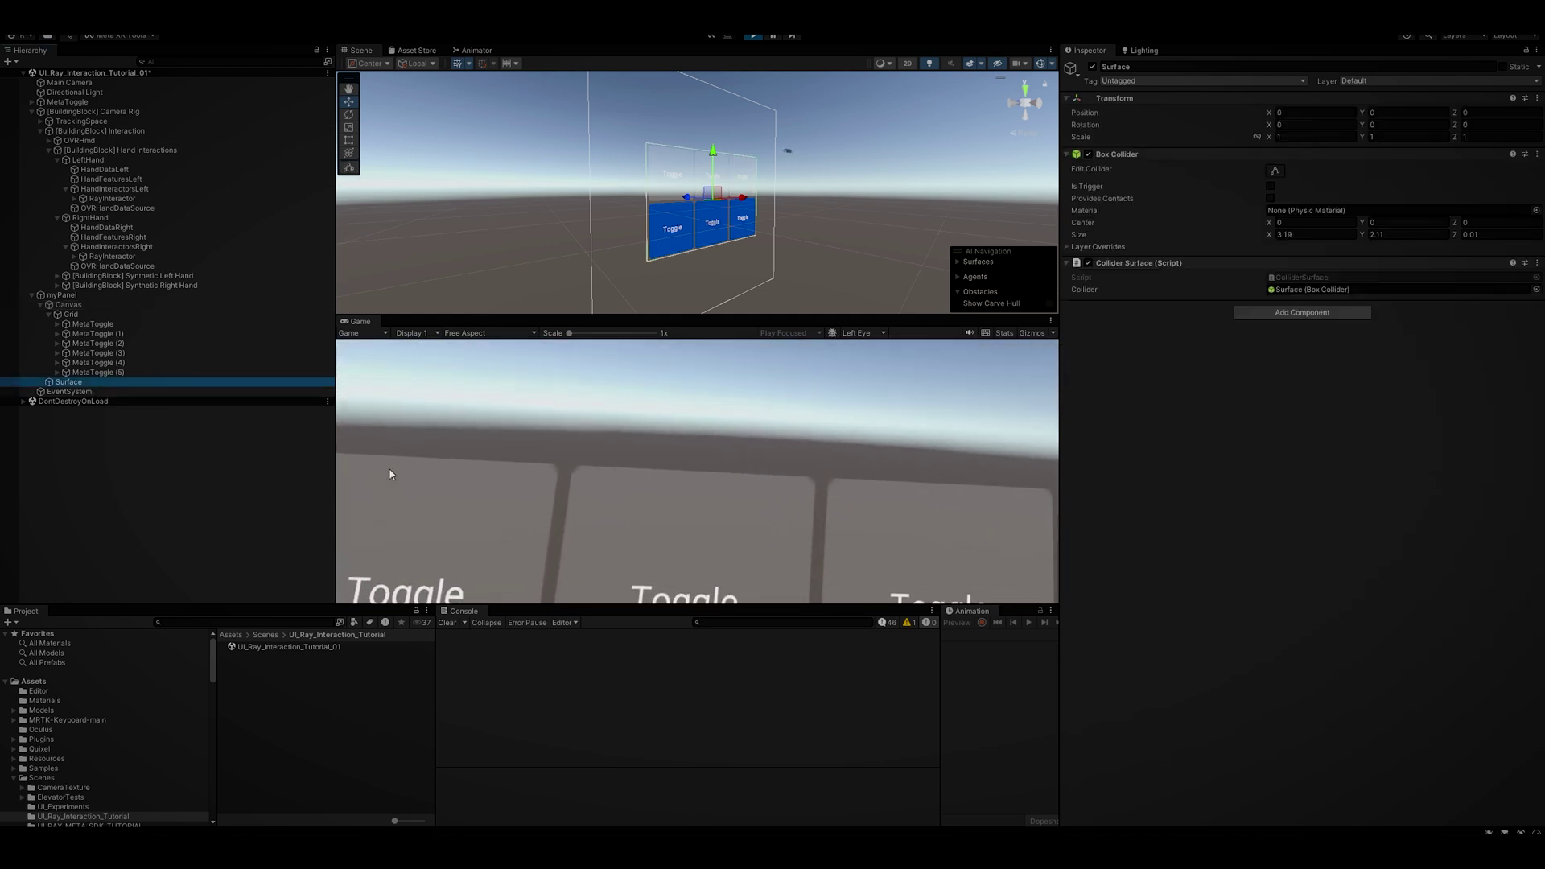